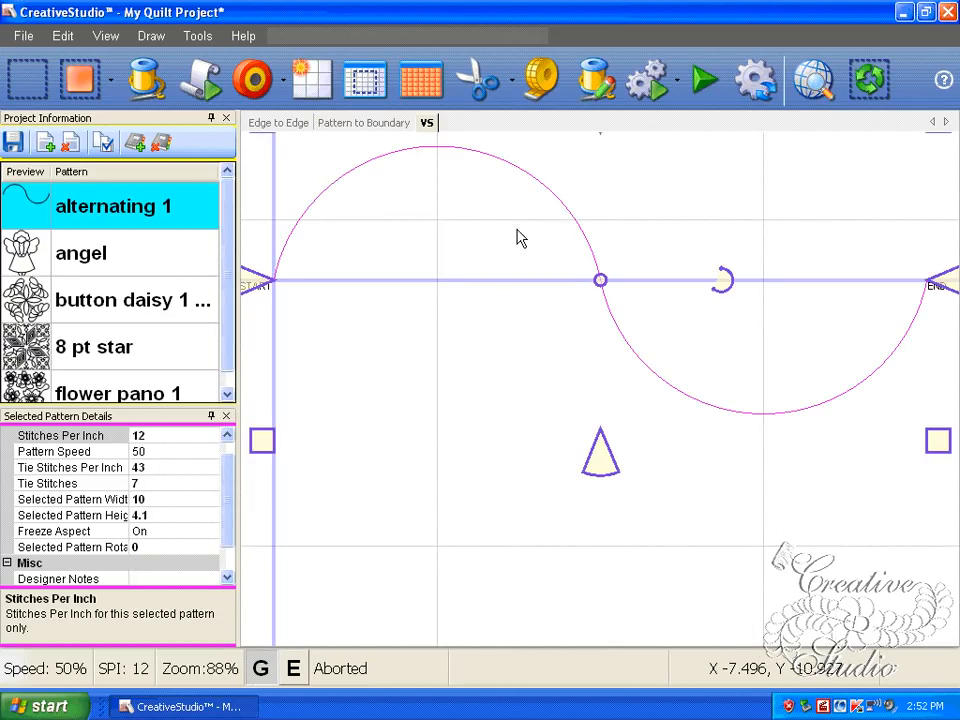
Divide the alternating 1 pattern at the node just past the crest of its first arc.
scroll(519, 250, down, 2)
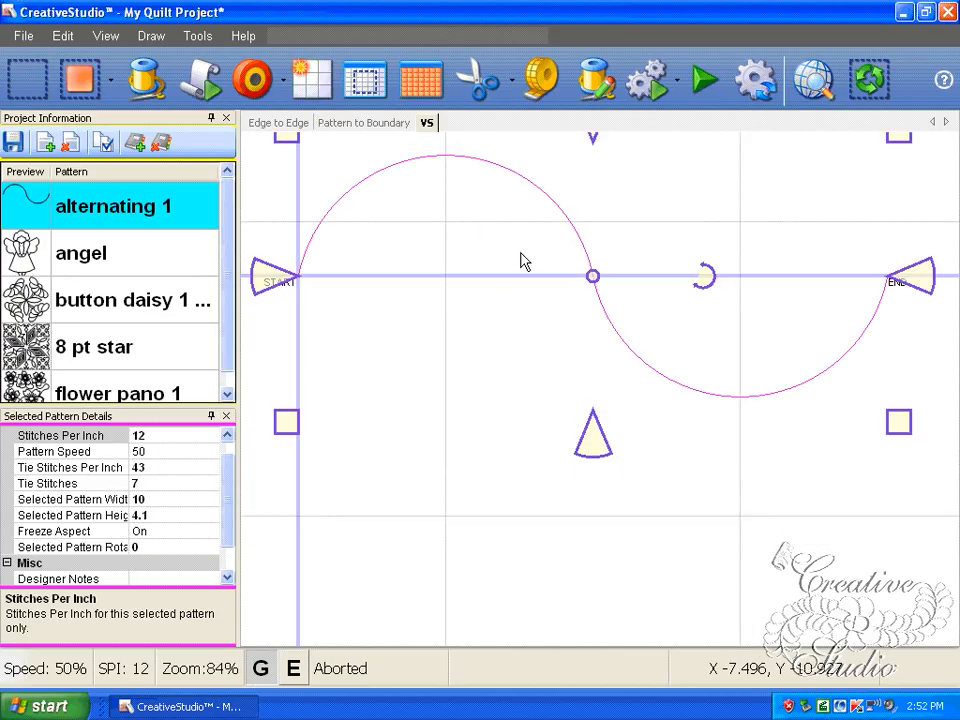
right_click(548, 218)
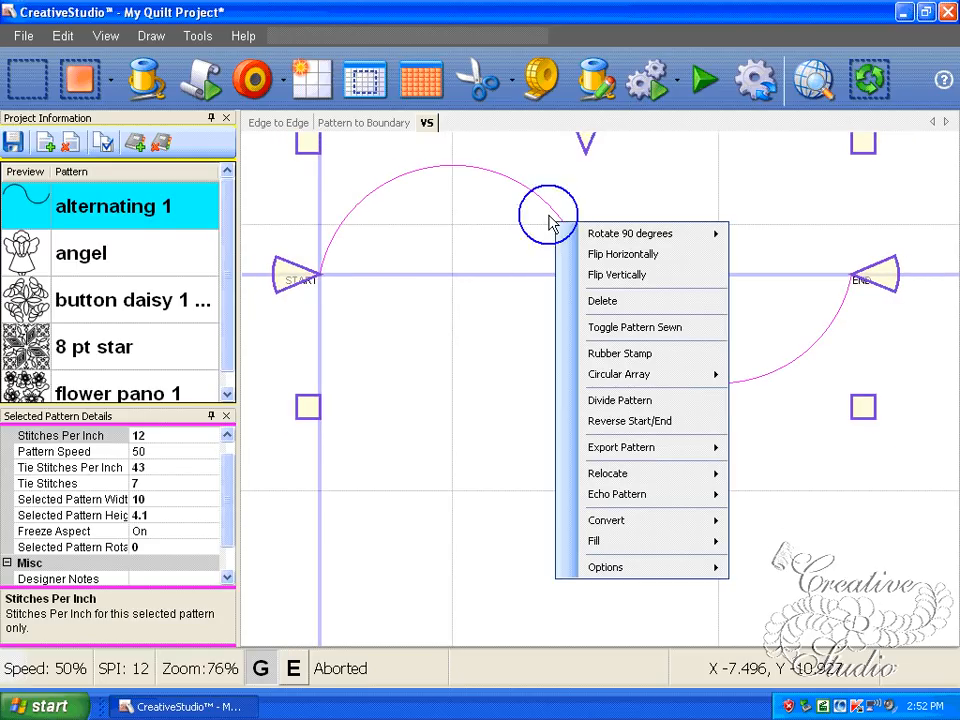
click(636, 401)
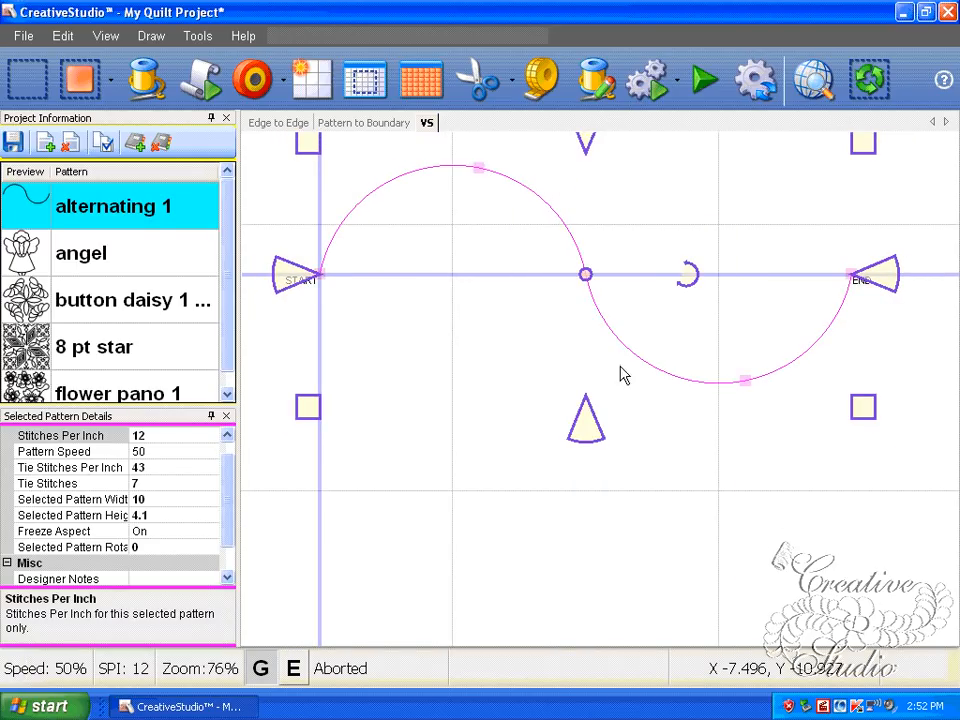
click(478, 167)
Reverse the start and end of the divided-off second part of the wave and deselect it.
right_click(516, 196)
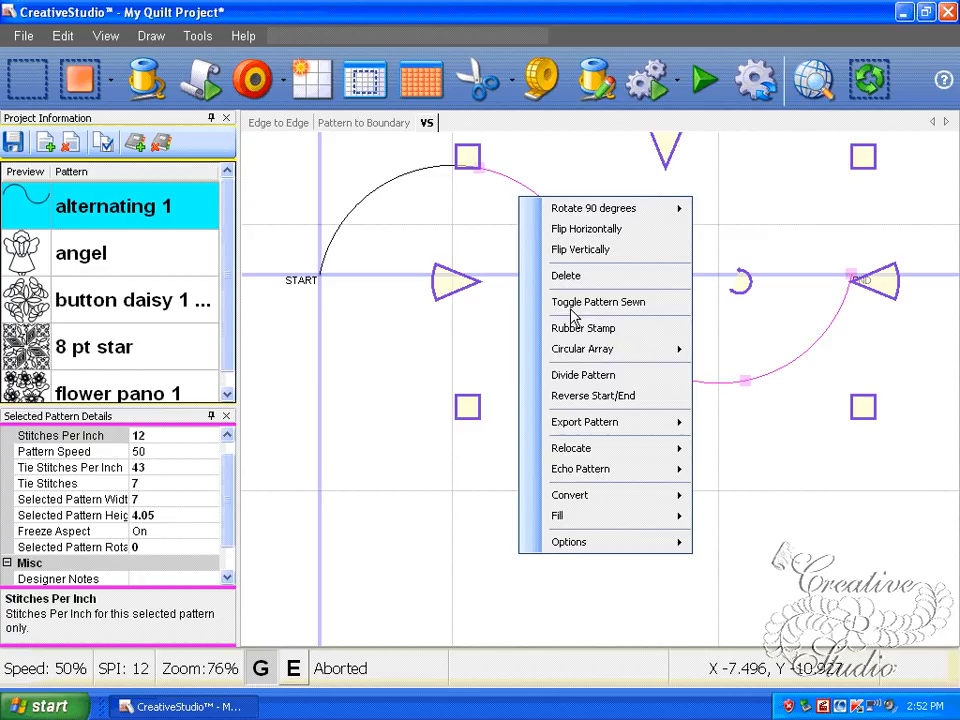
click(609, 395)
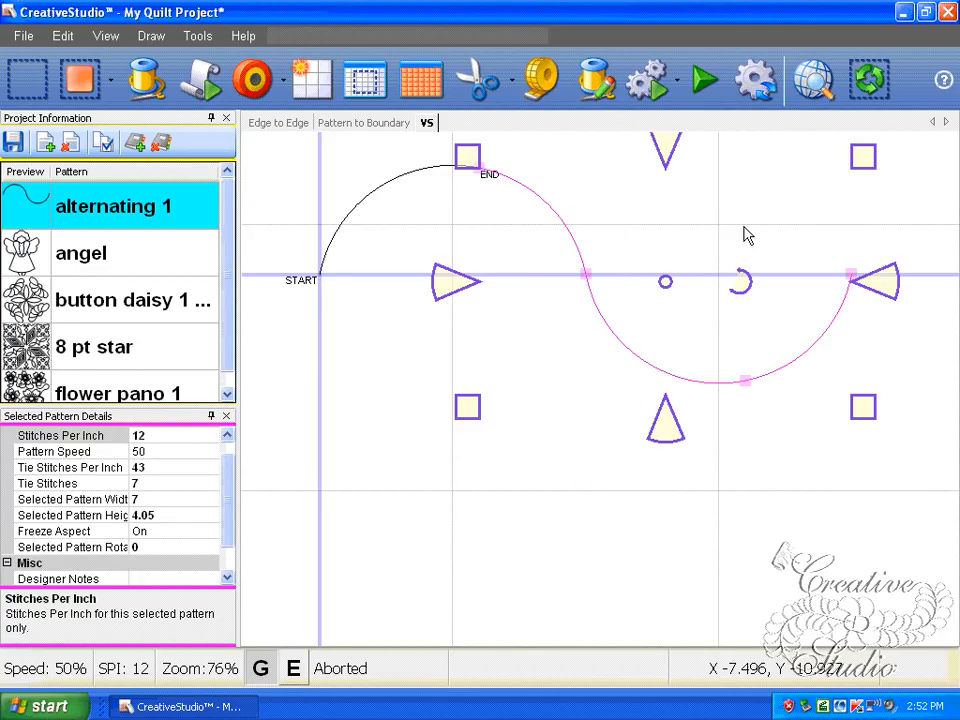
click(492, 192)
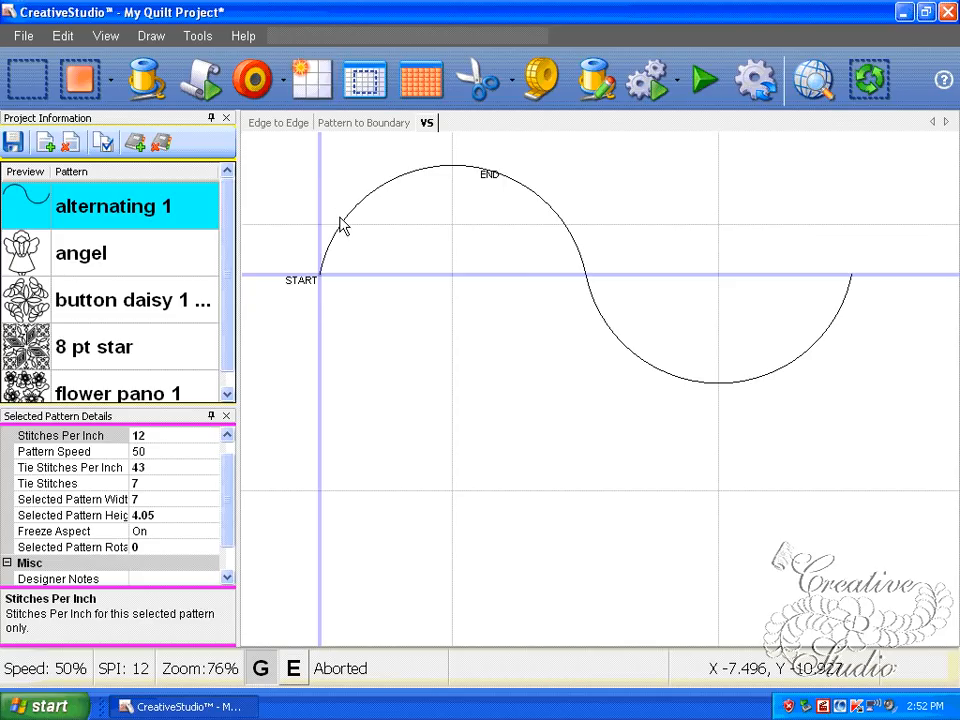
key(space)
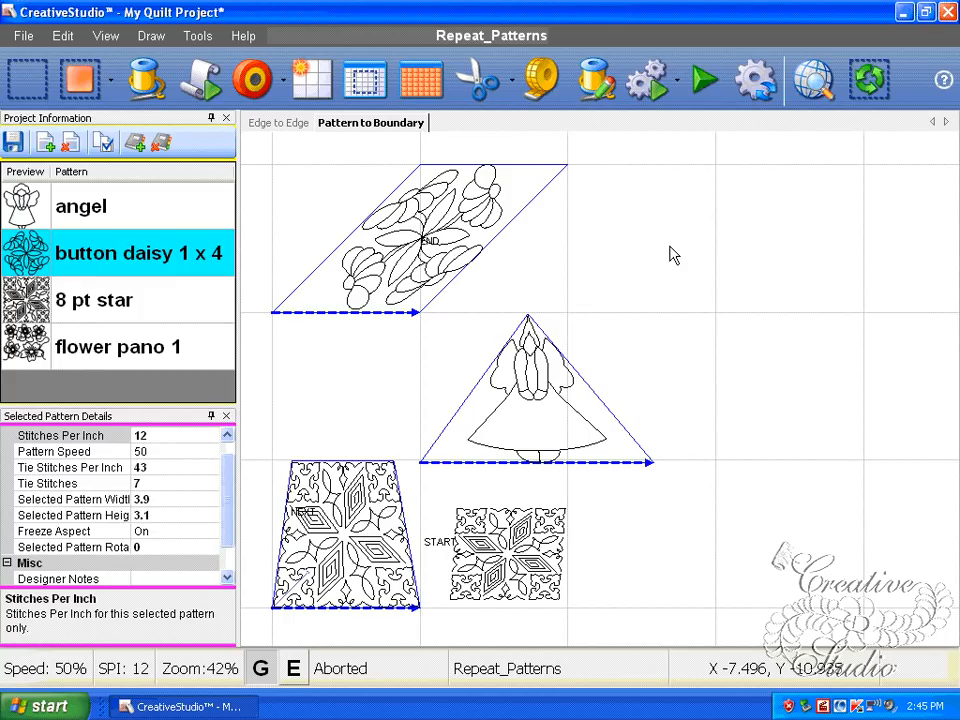
Open Calibrate Power Assist and run the automatic calibration, confirming the stitcher's starting position.
click(203, 38)
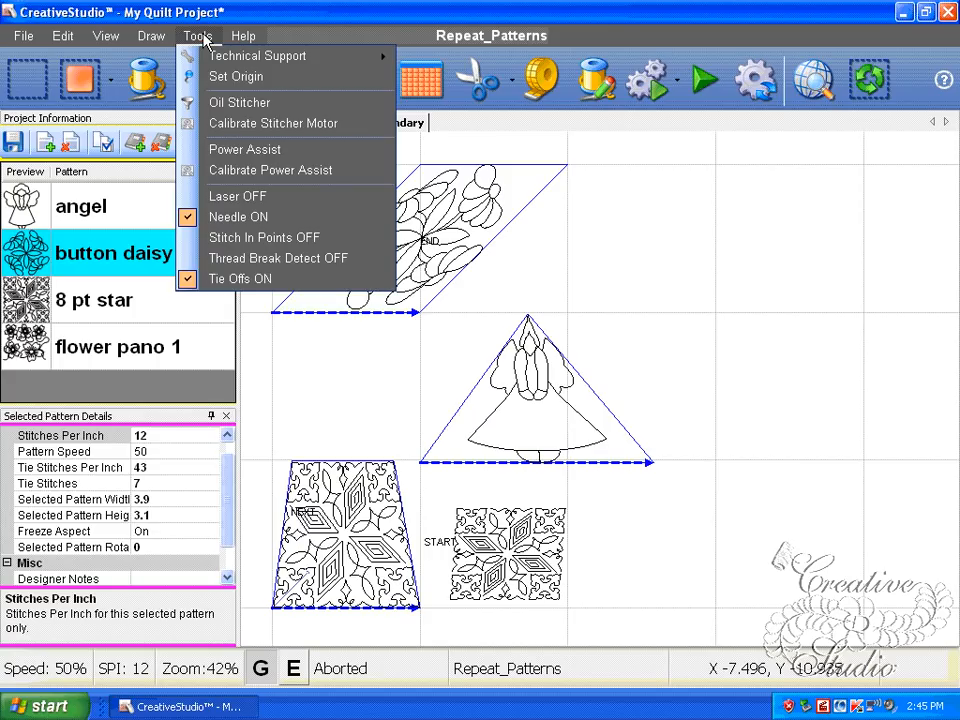
click(575, 228)
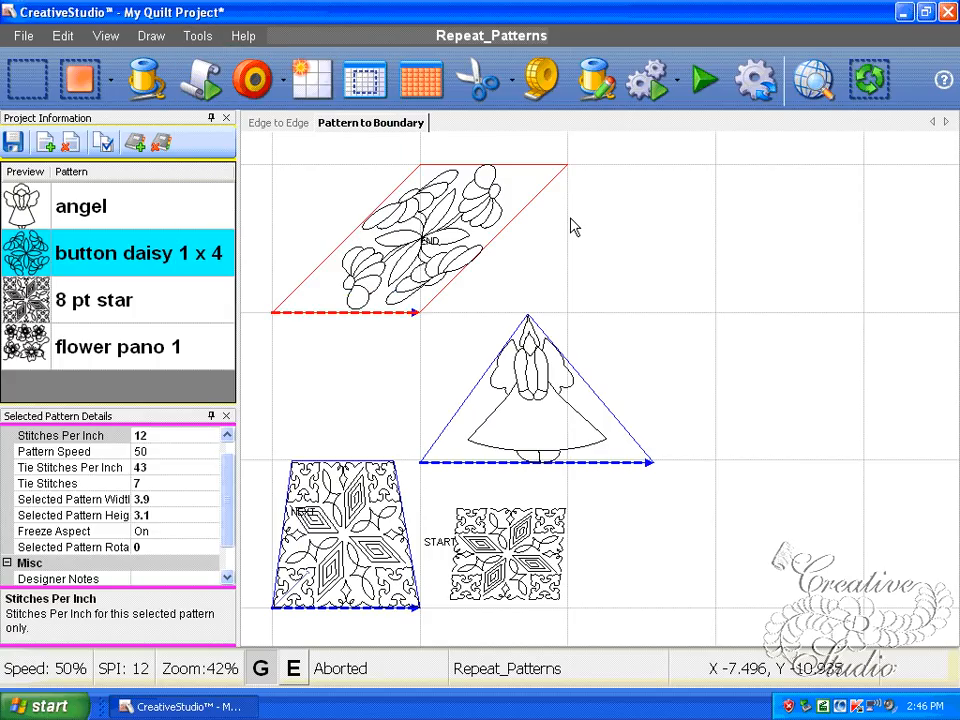
click(199, 38)
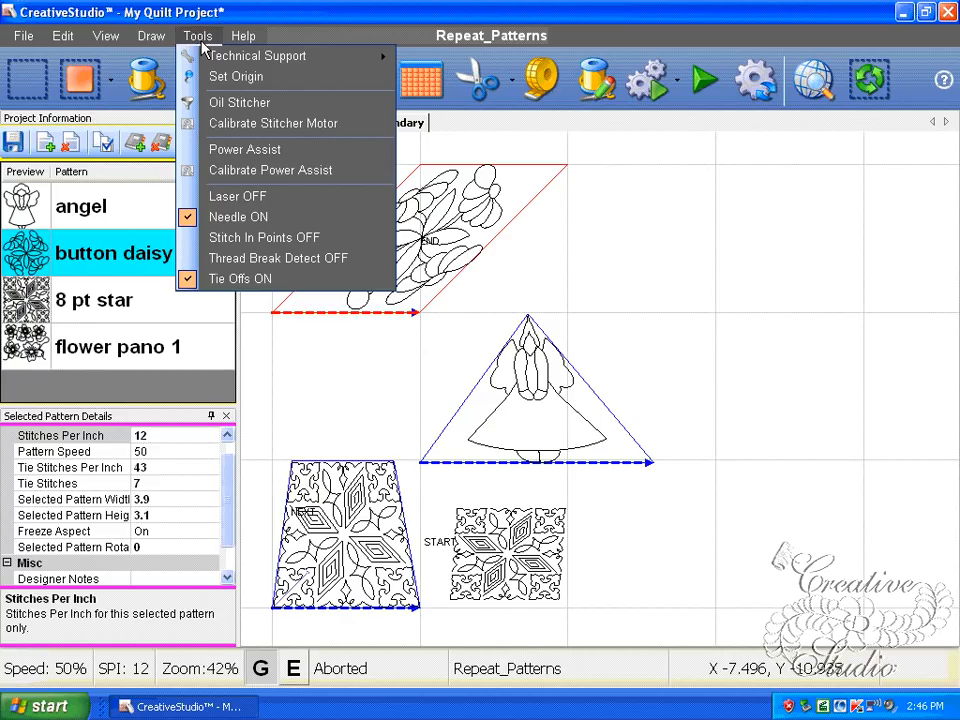
click(271, 176)
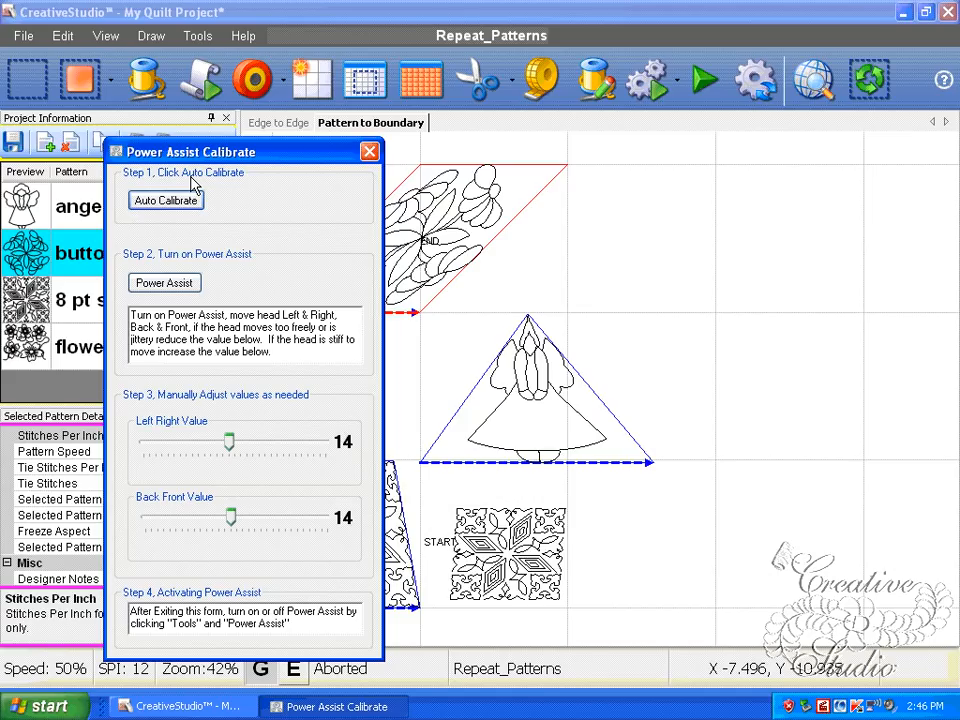
click(185, 199)
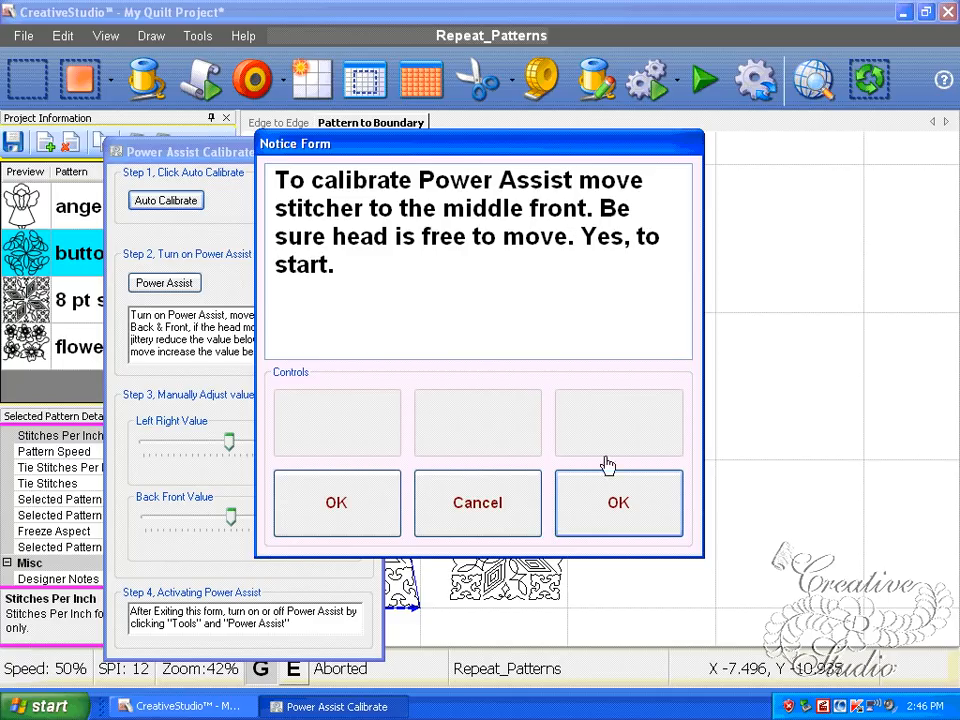
click(596, 524)
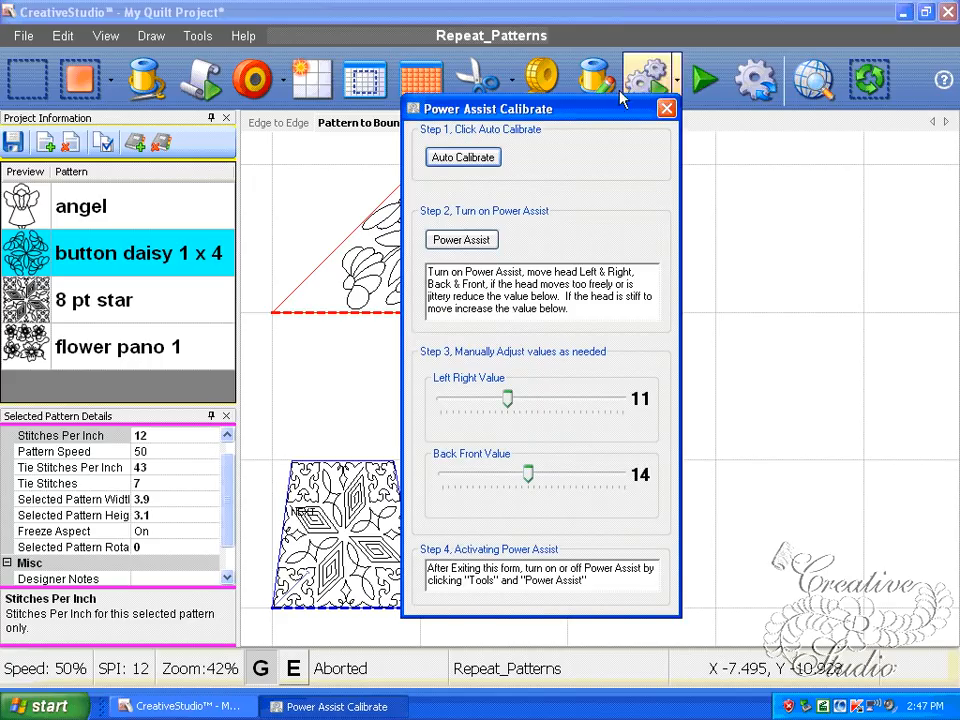
Return to the Power Assist calibration, turn on Power Assist and set the Back Front Value to 12.
click(715, 130)
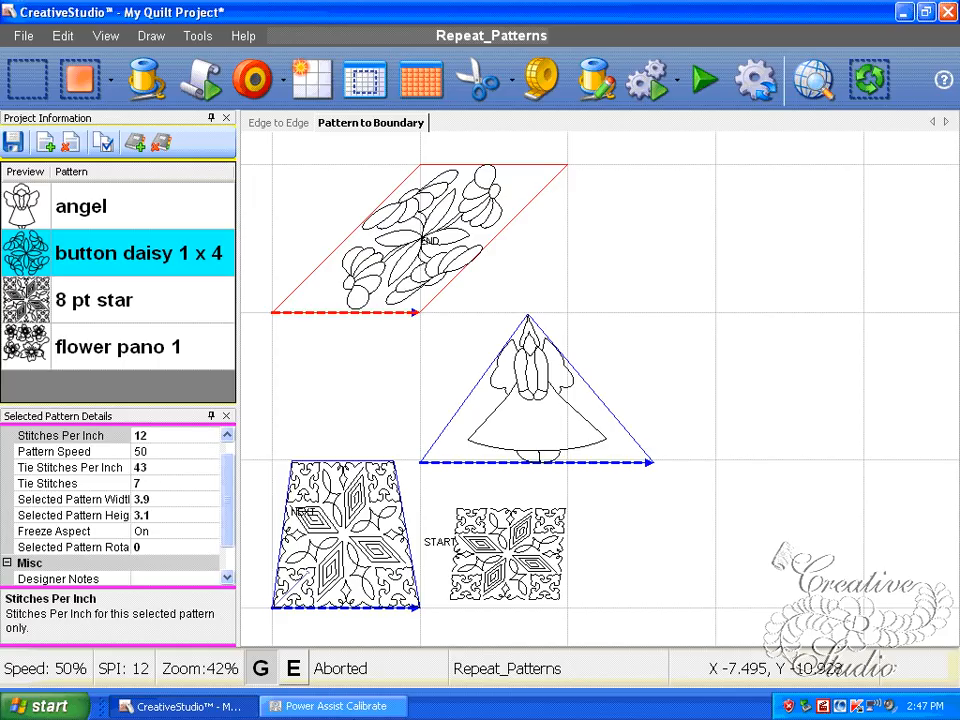
click(330, 706)
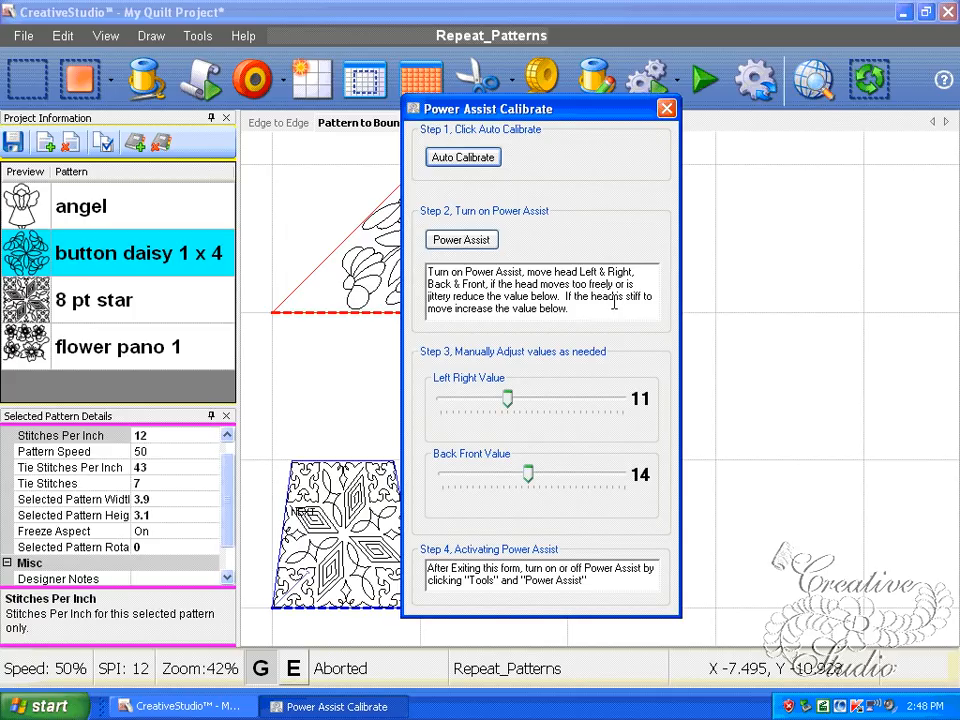
click(470, 248)
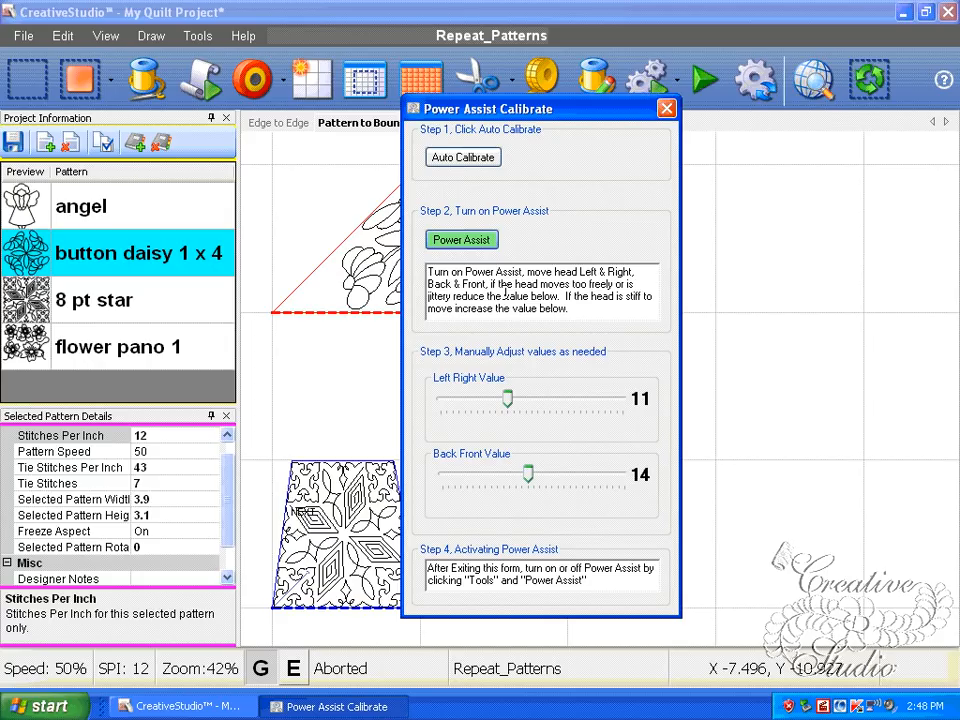
drag(528, 475, 514, 475)
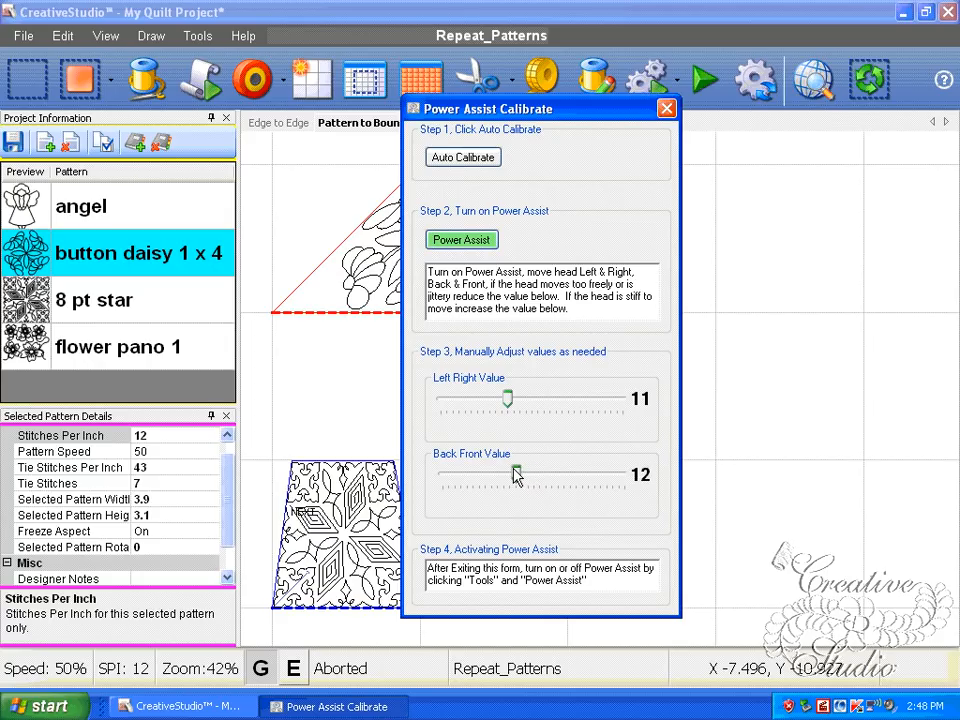
Set the Left Right Value to 11 and switch Power Assist on again in the calibration form.
click(536, 401)
drag(527, 404, 508, 396)
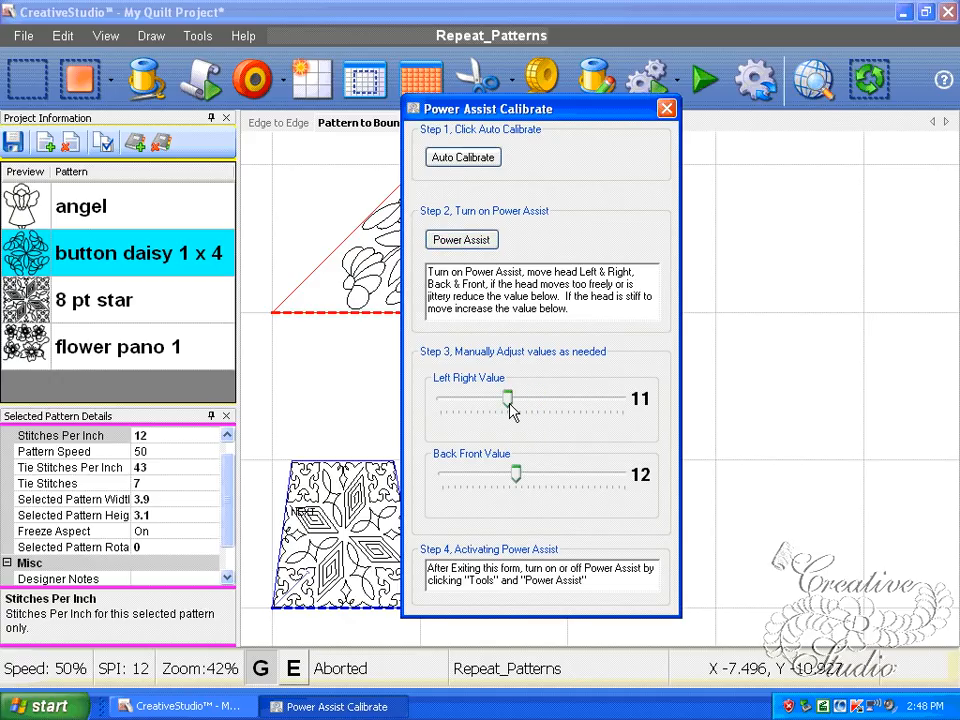
click(446, 240)
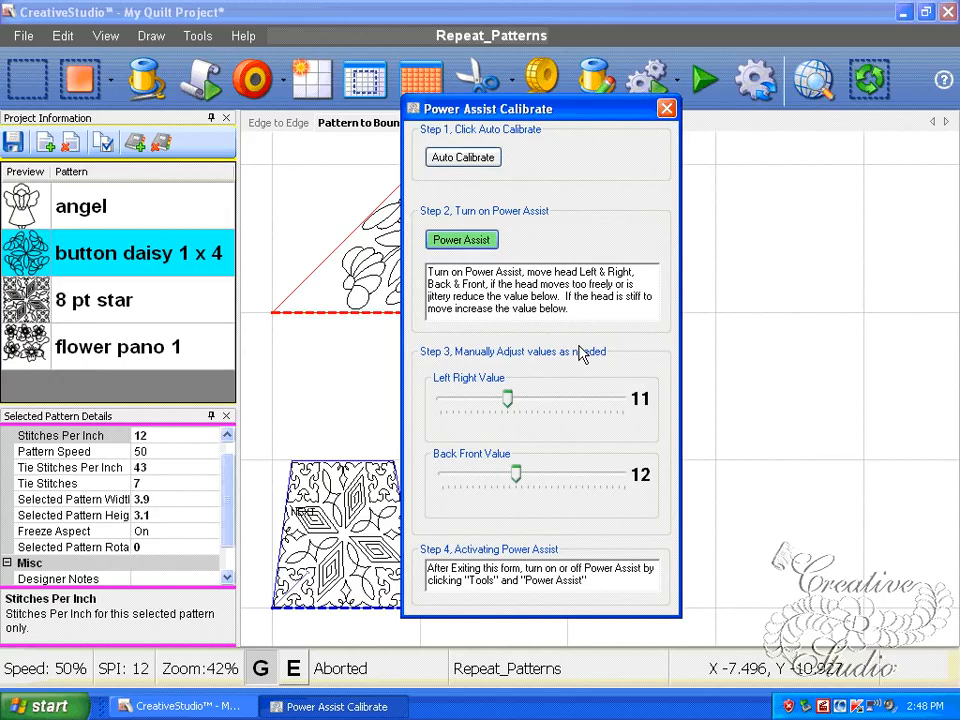
Leave the Power Assist calibration form and toggle Power Assist for the stitcher.
click(667, 108)
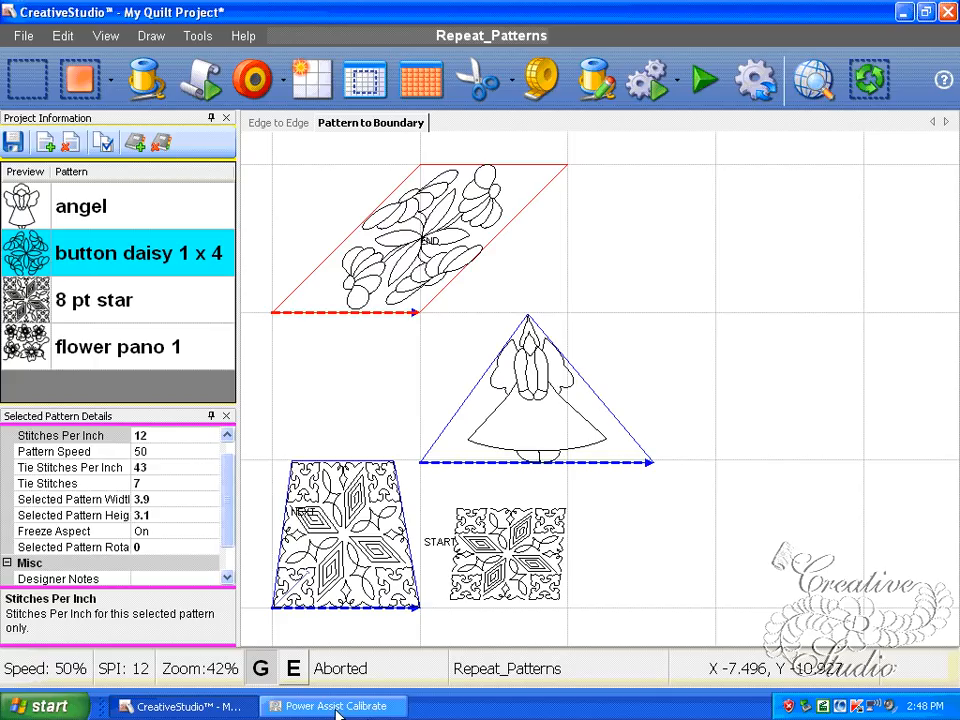
click(903, 15)
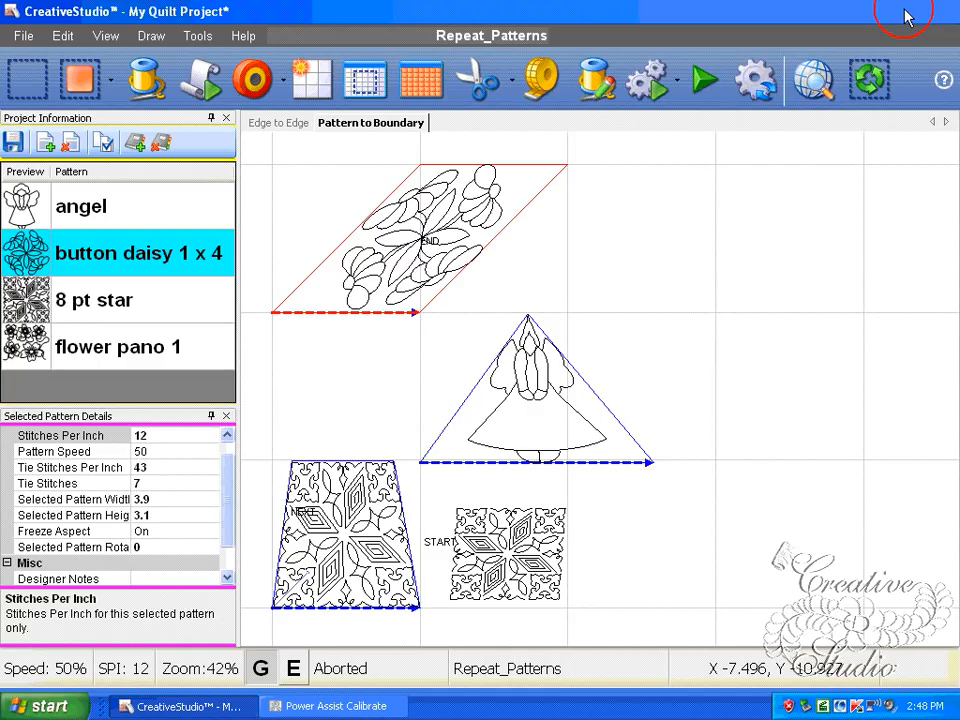
click(197, 35)
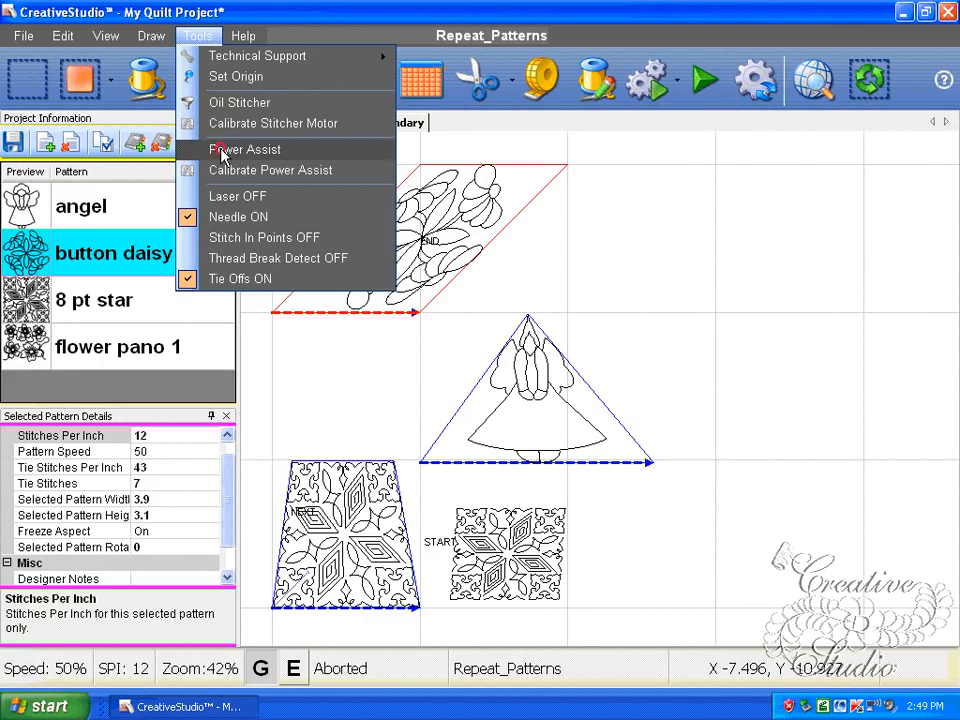
click(222, 152)
click(195, 36)
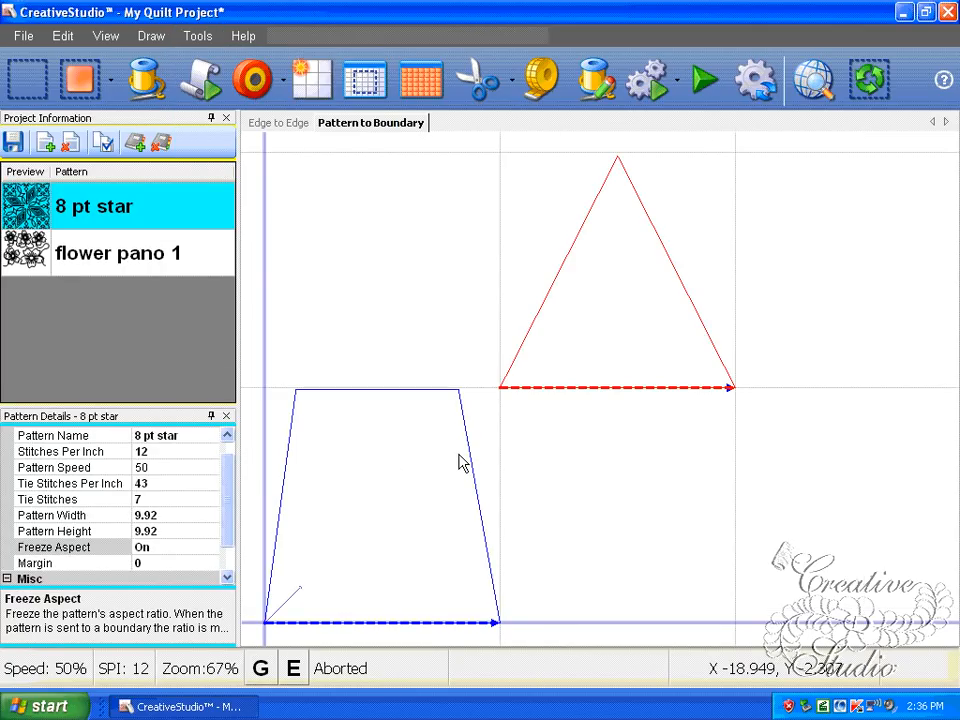
Place the 8 pt star pattern in the trapezoid boundary using the Standard fit and a margin of 0.
click(82, 60)
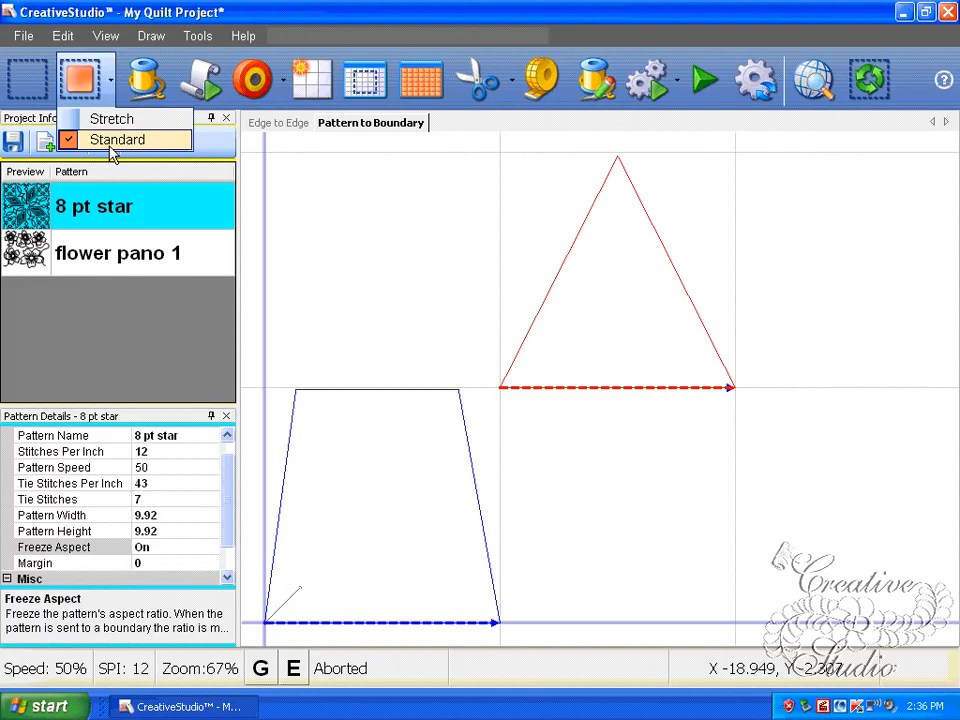
click(86, 216)
click(161, 562)
click(357, 495)
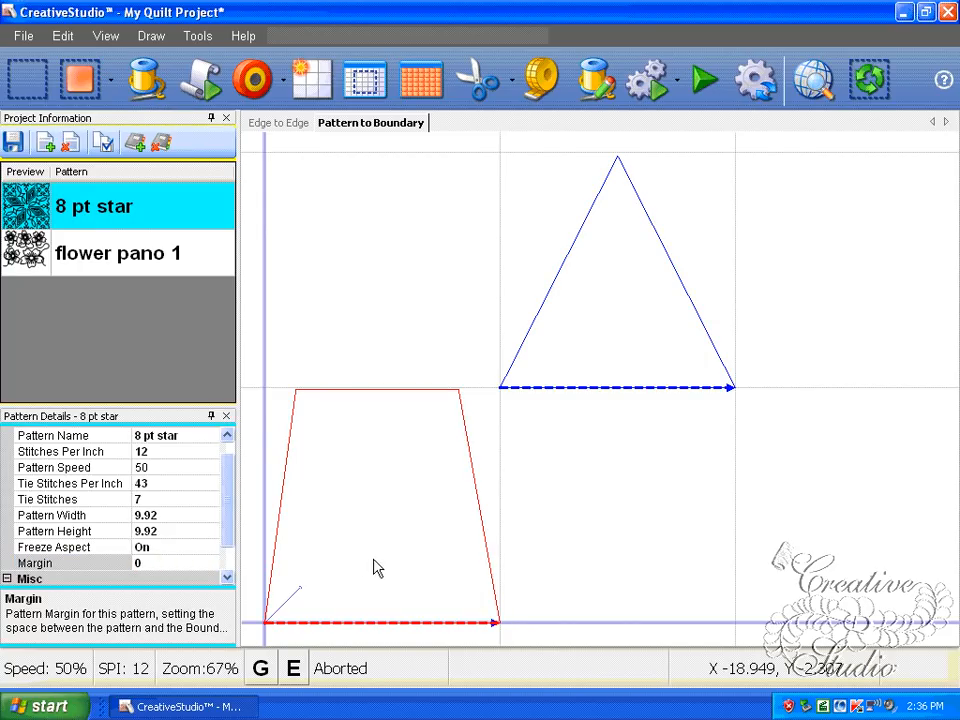
click(80, 84)
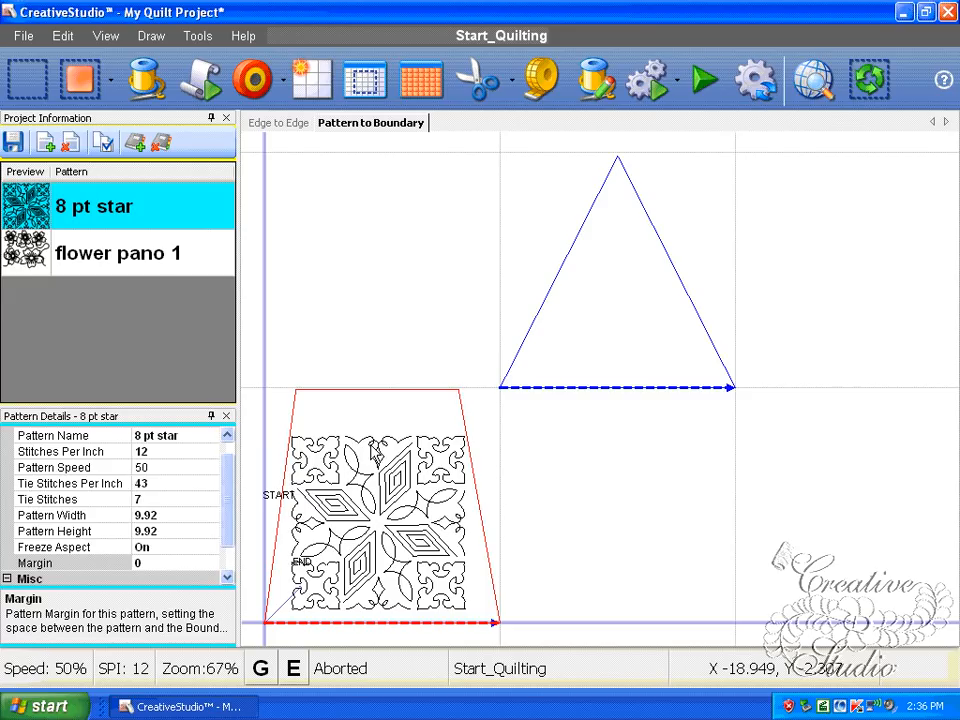
Move the placed star below the triangle and fill the trapezoid with the 8 pt star using the Stretch fit.
click(368, 508)
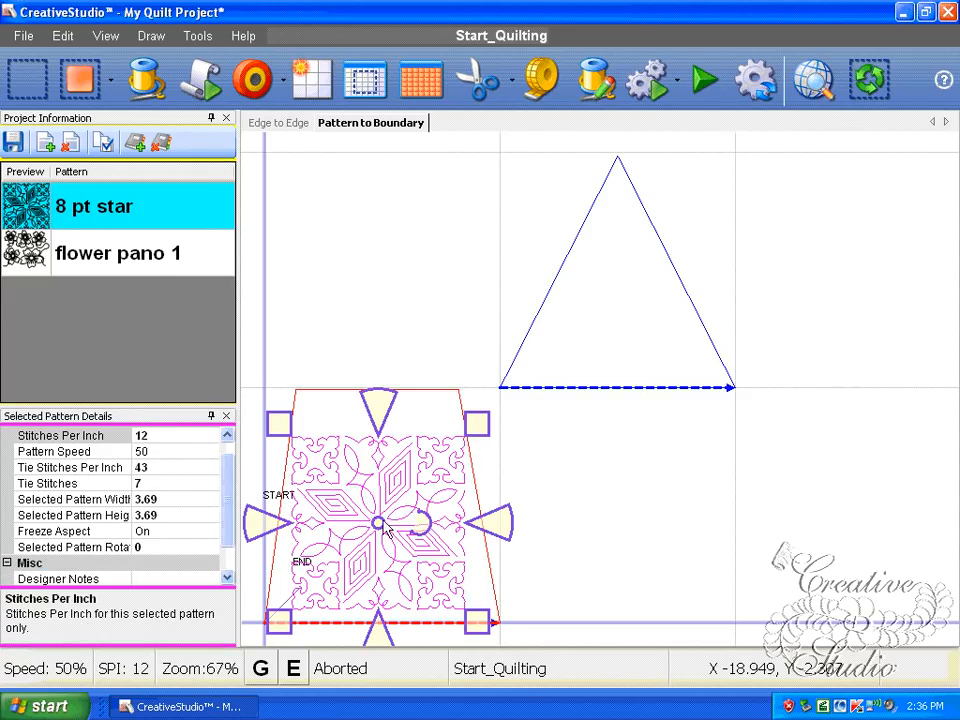
drag(380, 523, 635, 523)
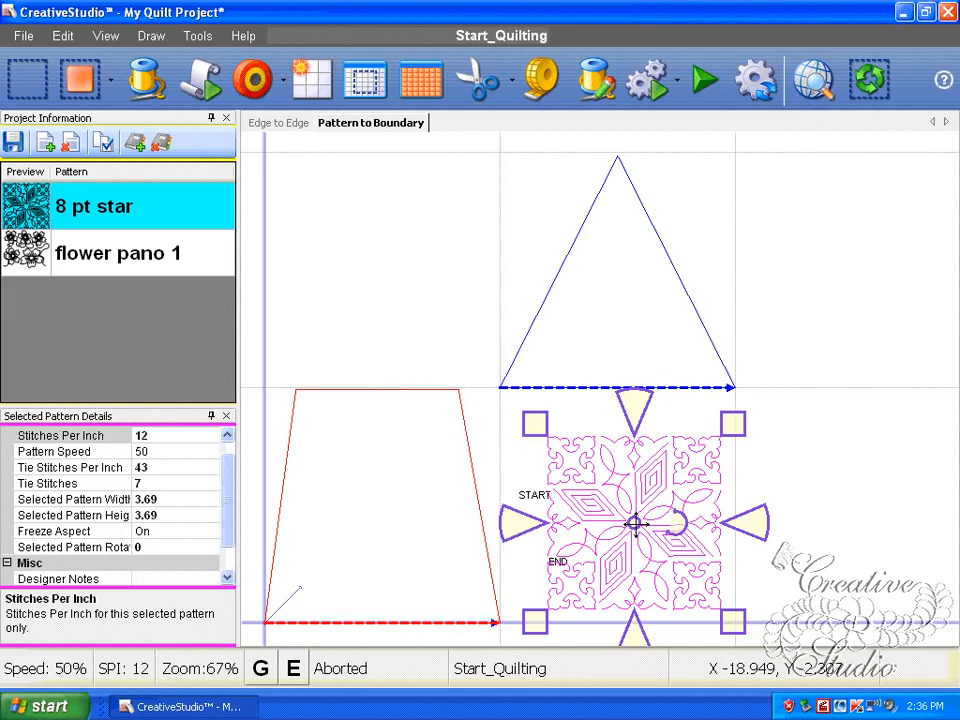
click(80, 82)
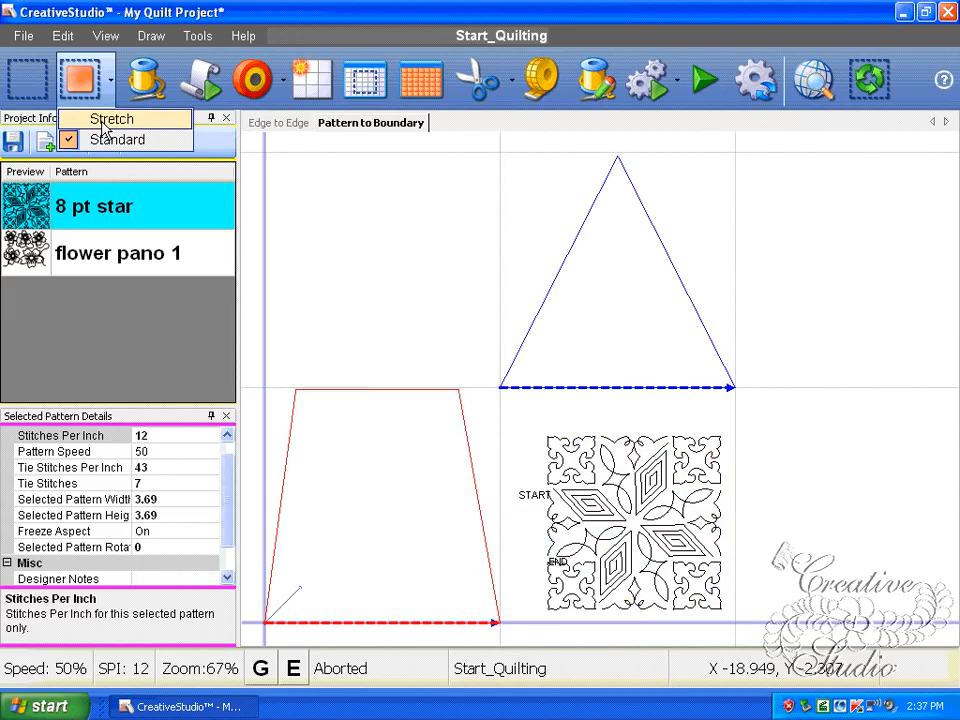
click(102, 121)
click(84, 84)
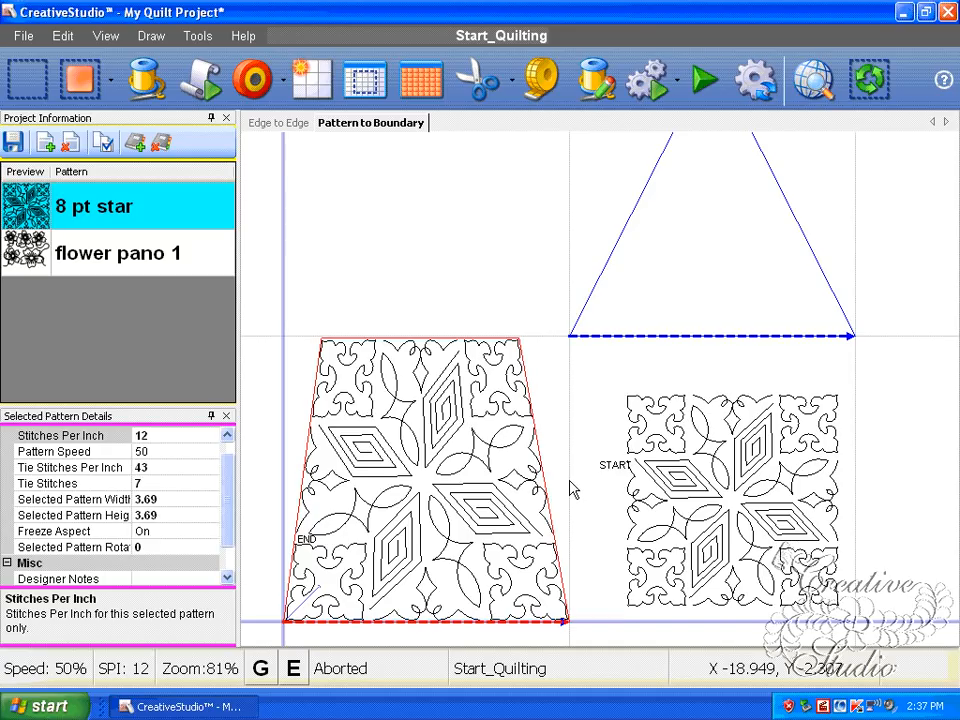
scroll(572, 490, down, 1)
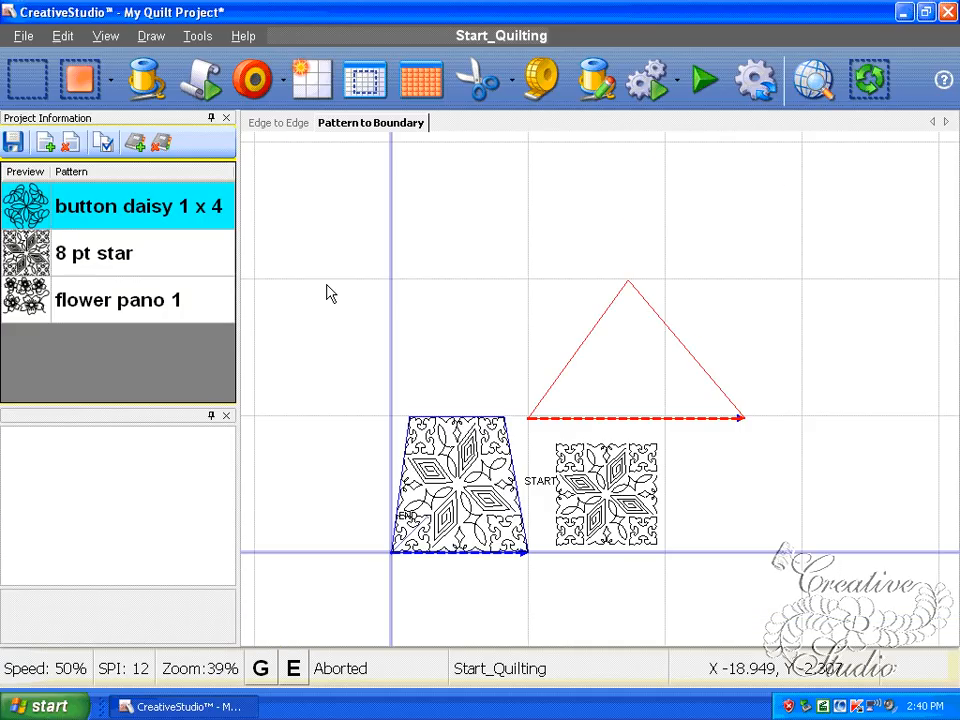
Try the button daisy 1 x 4 pattern in the triangle boundary and review its Margin and Freeze Aspect settings.
click(707, 375)
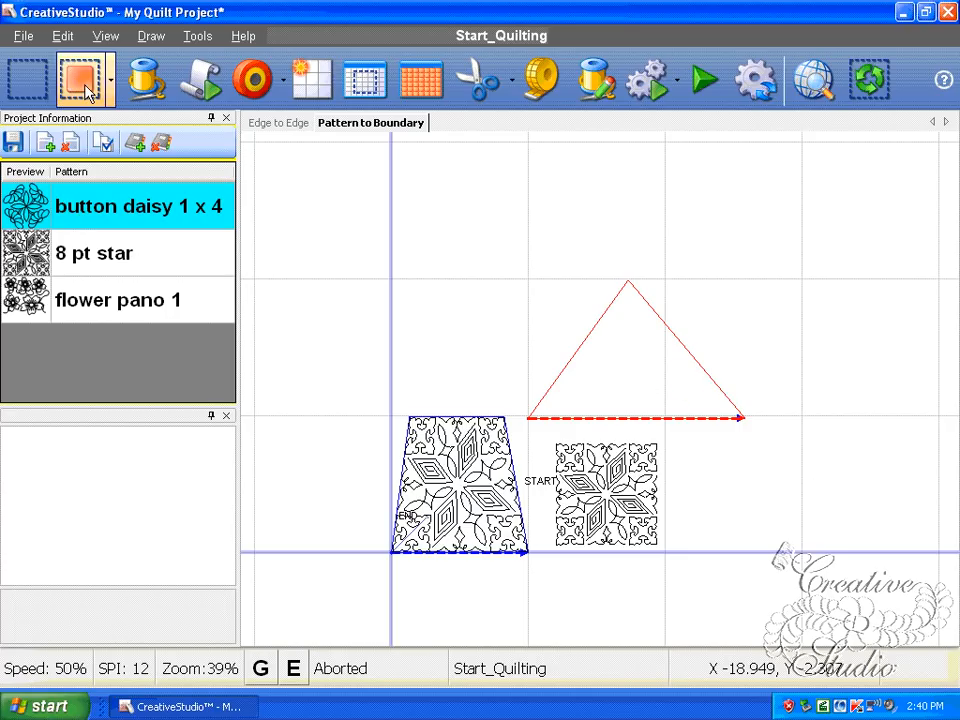
click(87, 89)
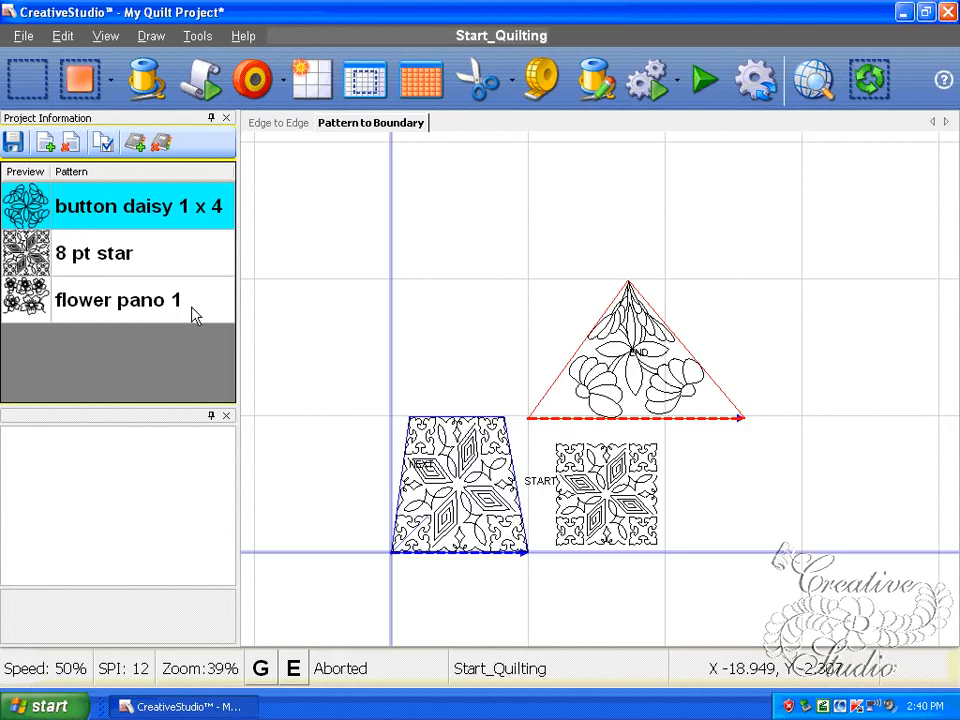
click(216, 207)
click(156, 544)
click(158, 531)
Delete the button daisy 1 x 4 pattern from the triangle boundary.
scroll(657, 391, down, 1)
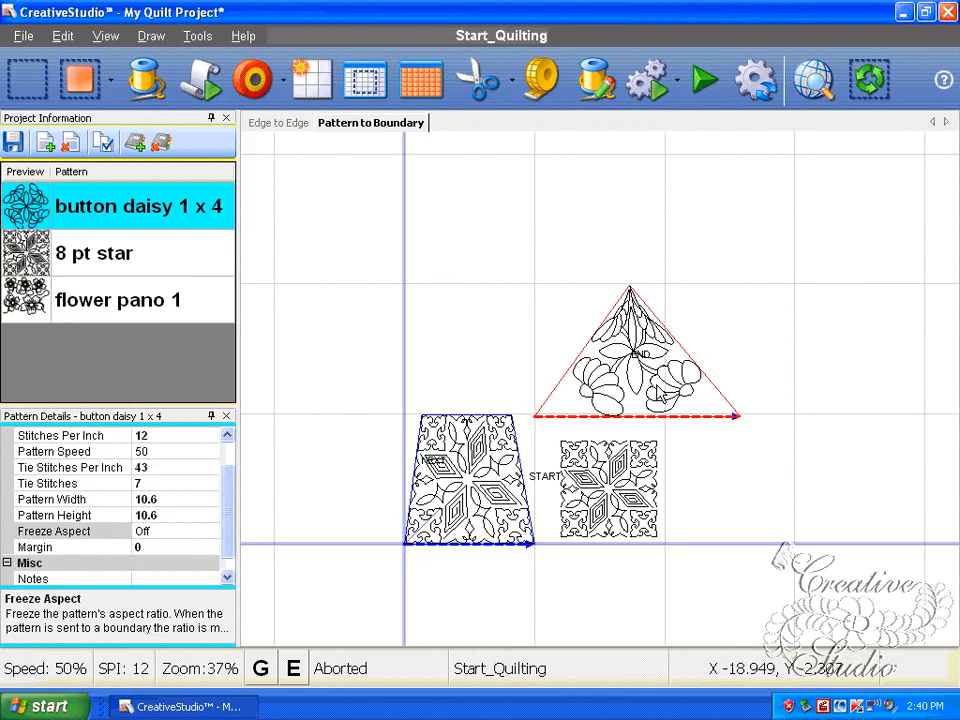
scroll(654, 388, up, 2)
key(Delete)
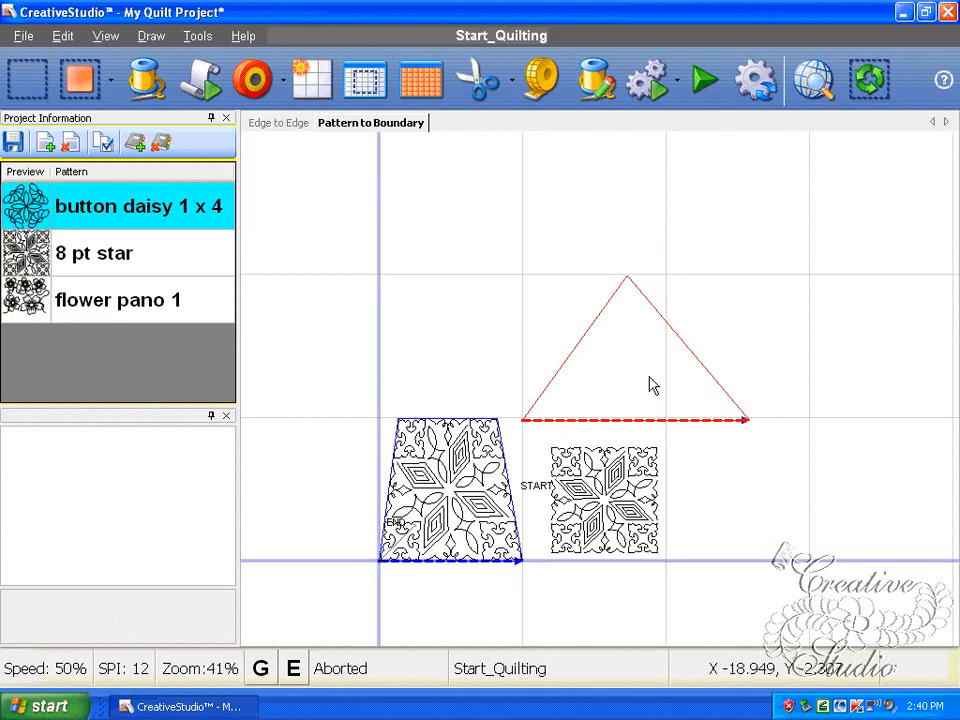
Add the angel pattern from the Patterns Statler Stitcher folder to the project.
click(45, 147)
click(586, 297)
click(928, 347)
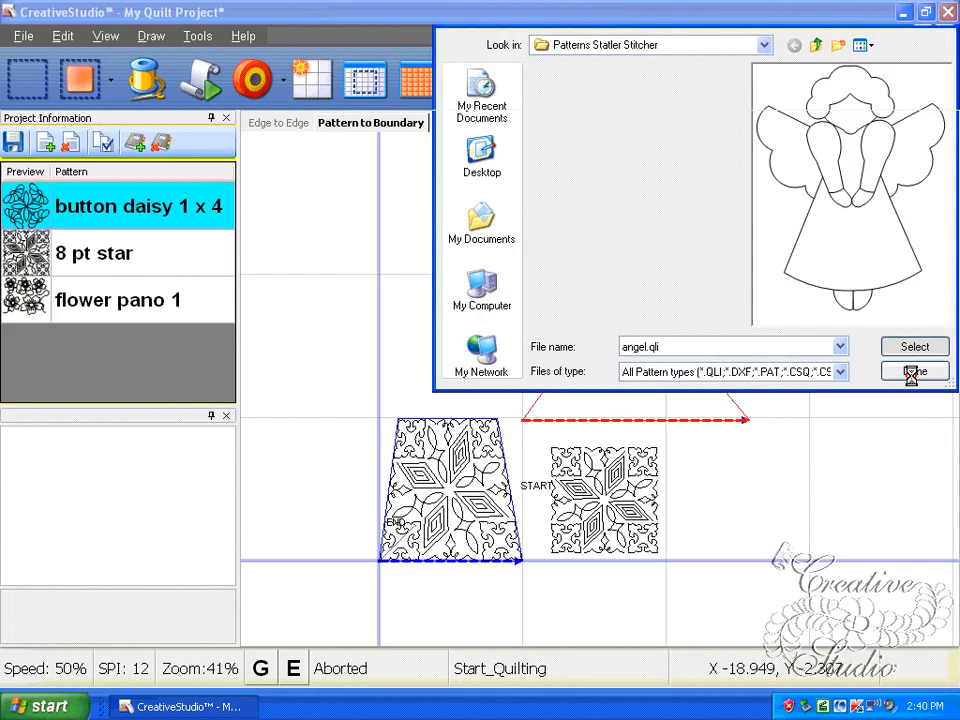
click(911, 372)
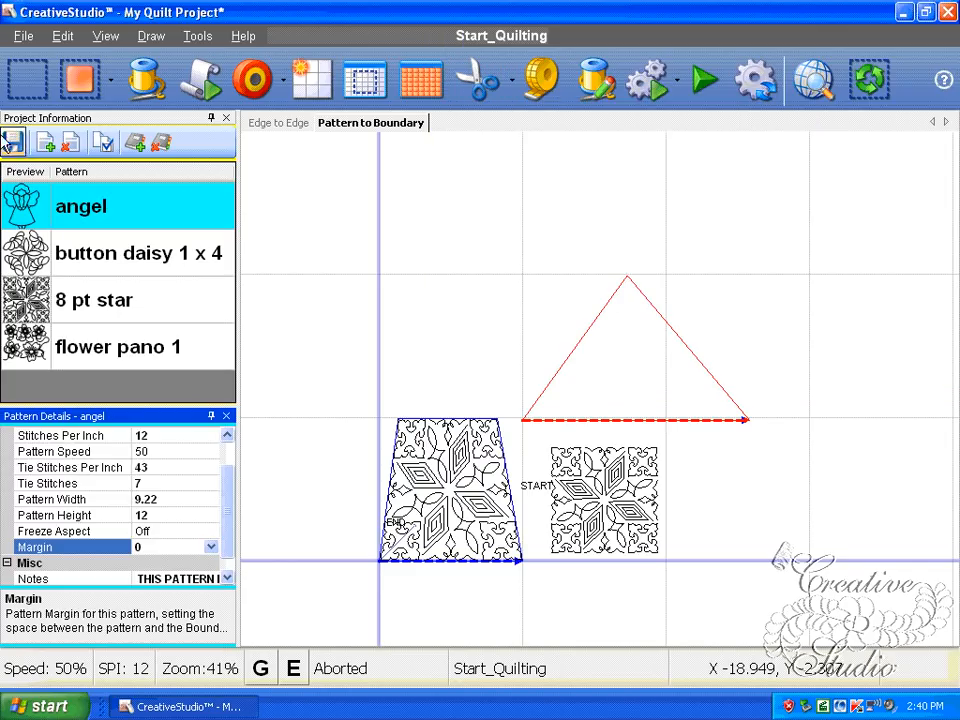
Place the angel pattern in the triangle boundary so that it follows the triangle's shape.
click(69, 202)
click(81, 84)
scroll(660, 365, up, 3)
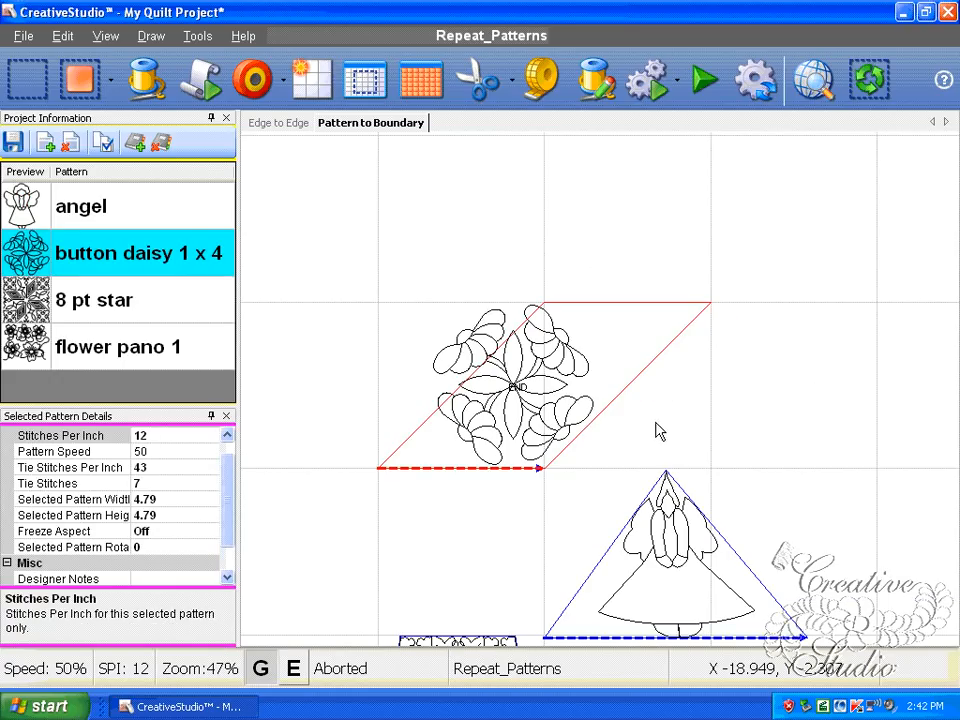
Skew the button daisy 1 x 4 pattern and adjust its corners to fit the parallelogram boundary.
click(526, 378)
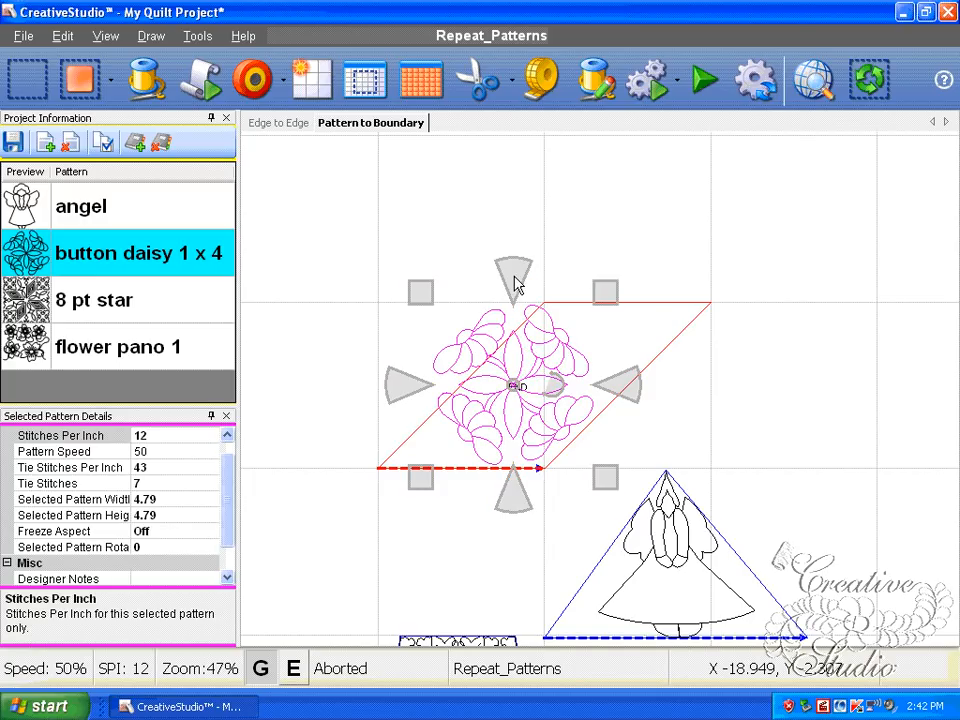
drag(514, 278, 549, 279)
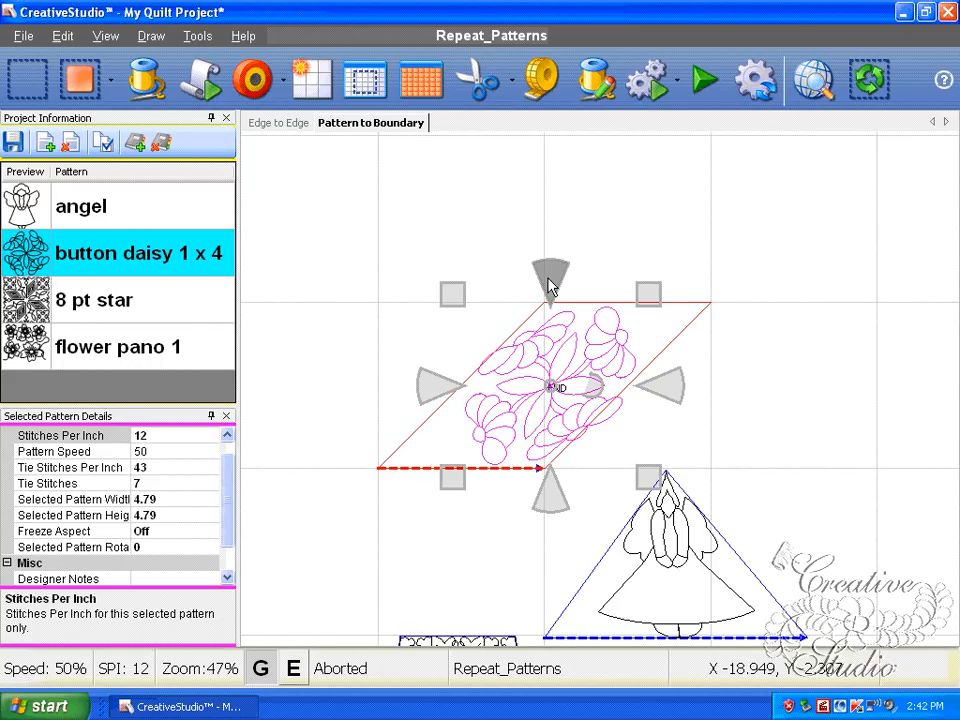
drag(549, 285, 551, 285)
drag(440, 386, 420, 390)
drag(682, 388, 674, 393)
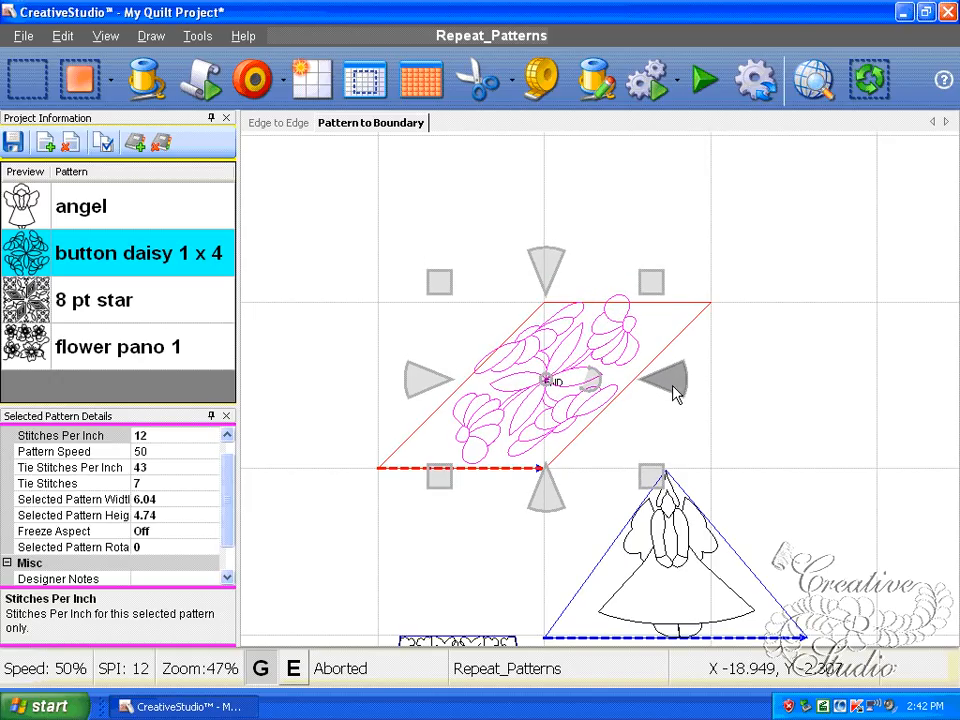
drag(659, 287, 657, 304)
drag(437, 292, 441, 294)
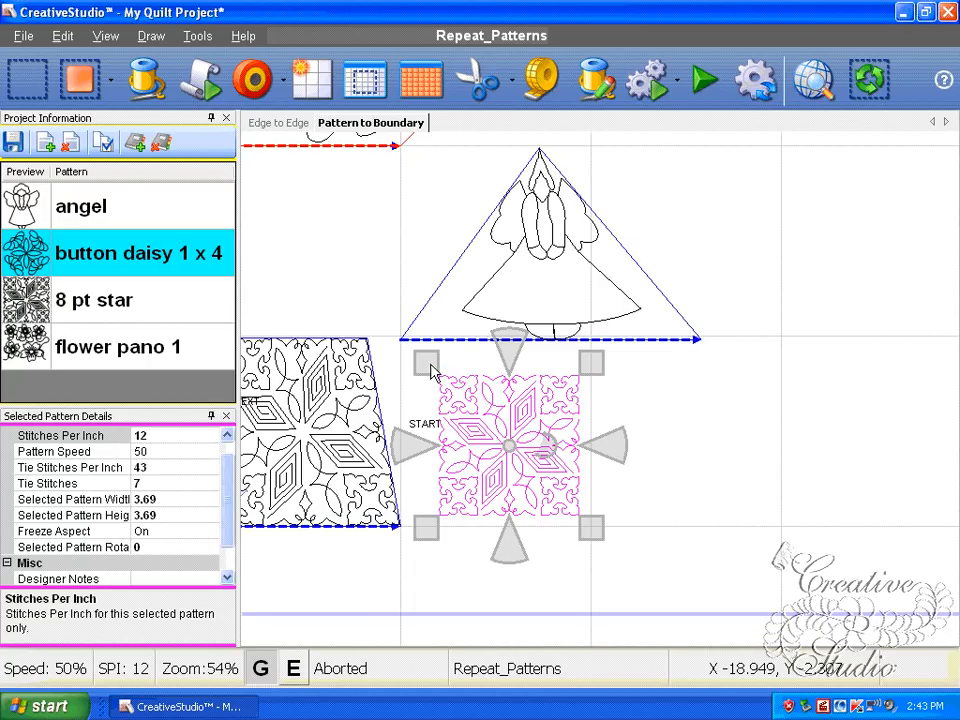
Try distorting the 8 pt star below the triangle by its upper-left corner, inward and outward, and undo the distortions.
drag(428, 364, 451, 380)
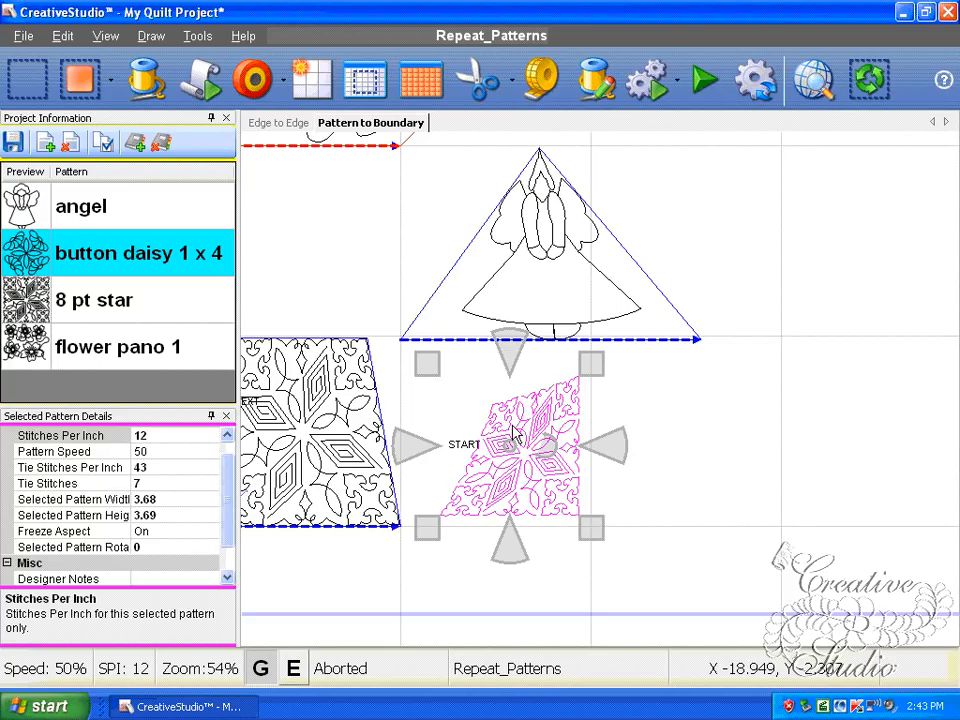
drag(428, 366, 403, 343)
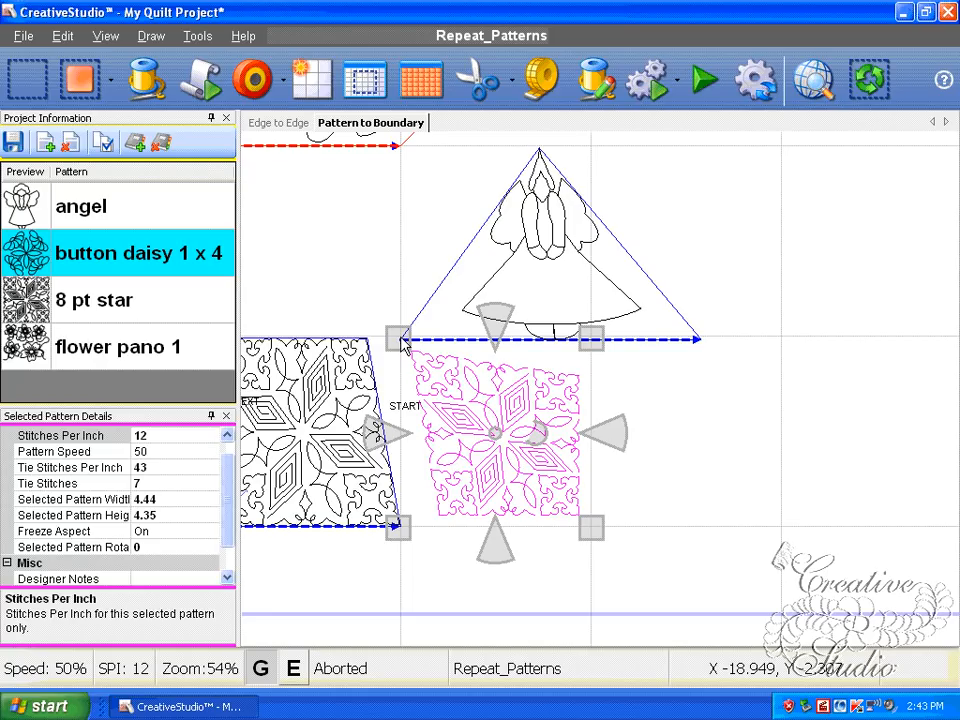
key(ctrl+z)
key(ctrl+z)
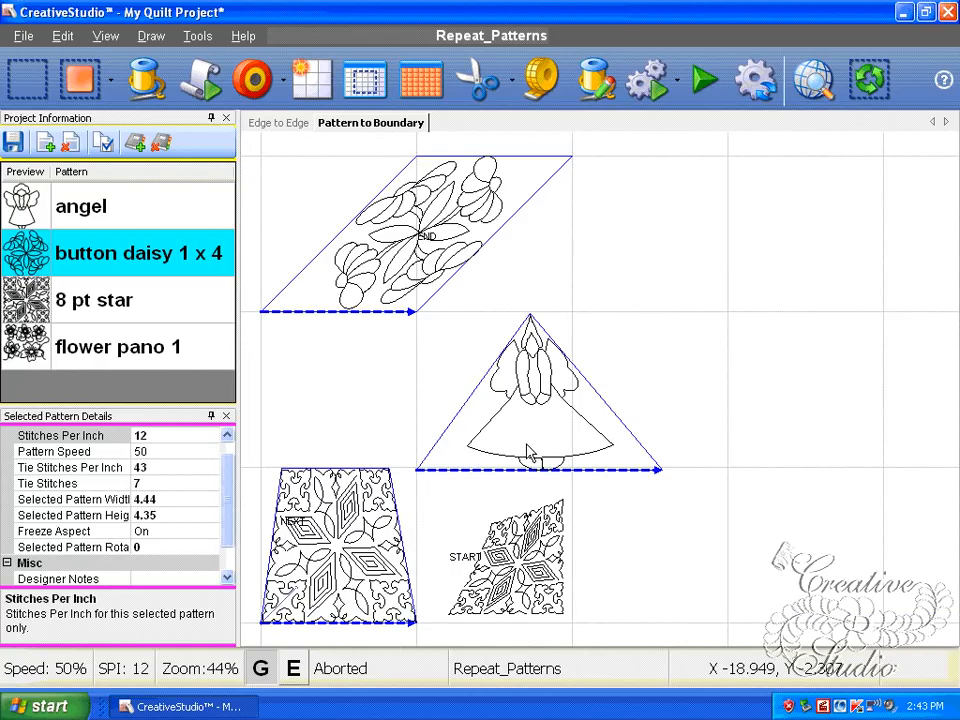
key(ctrl+z)
Skew the 8 pt star below the triangle back and forth and flatten it to about 3.9 wide by 3.1 high.
scroll(592, 534, up, 1)
drag(573, 548, 579, 475)
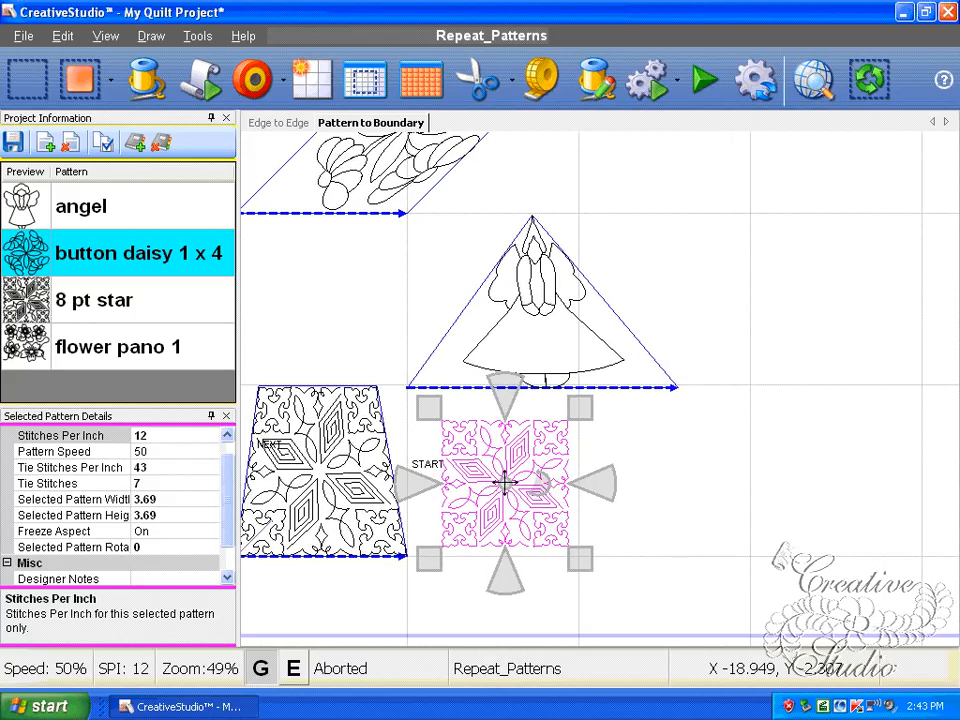
drag(505, 403, 470, 420)
drag(503, 420, 537, 421)
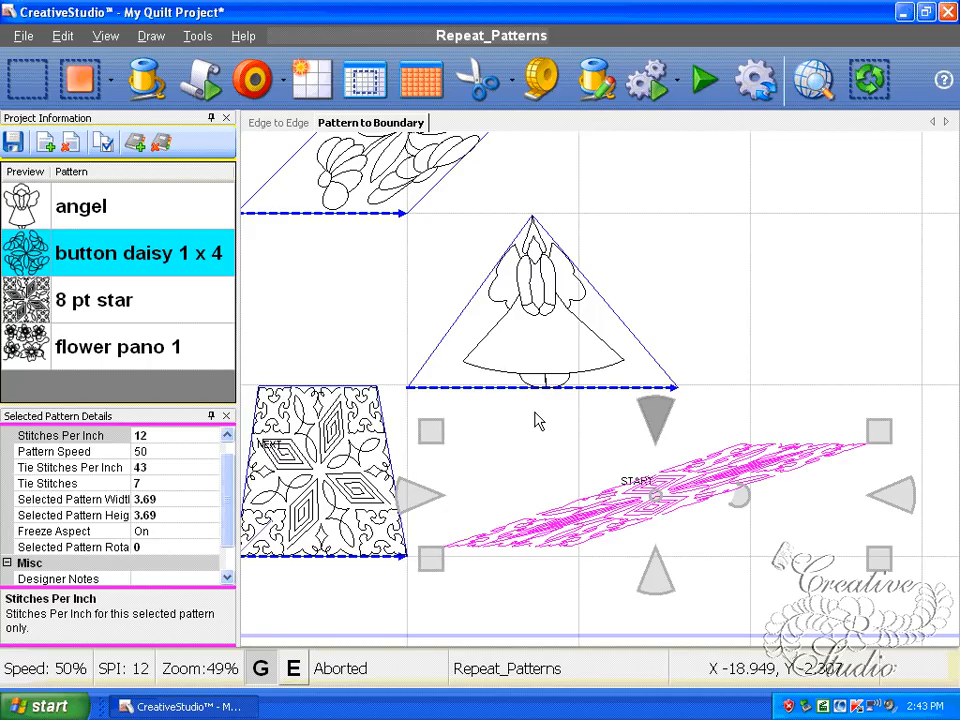
drag(537, 421, 578, 431)
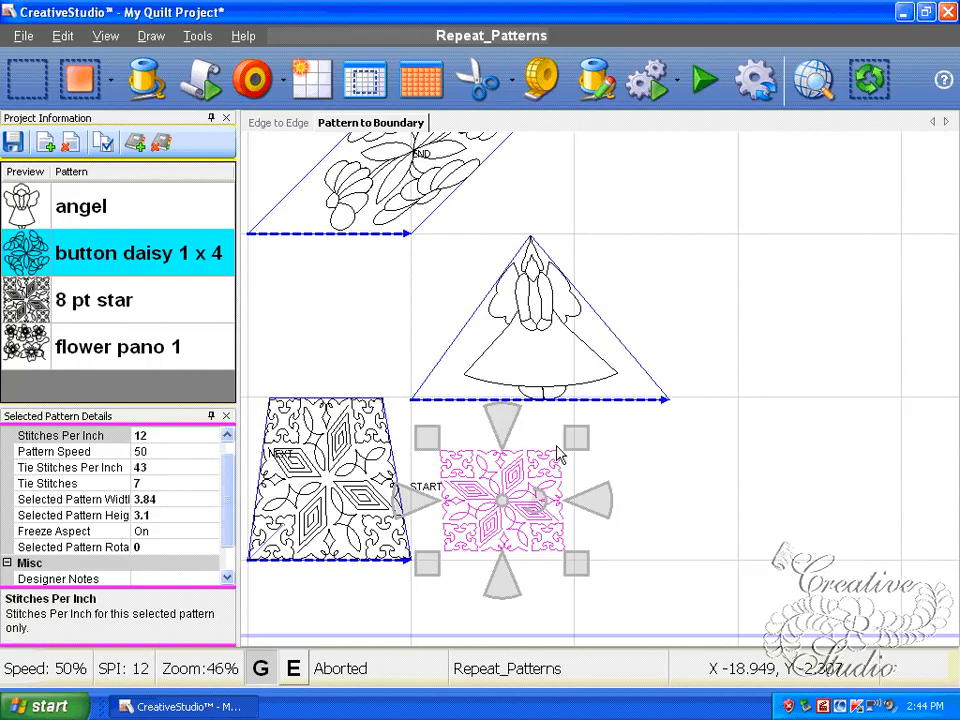
drag(507, 429, 514, 430)
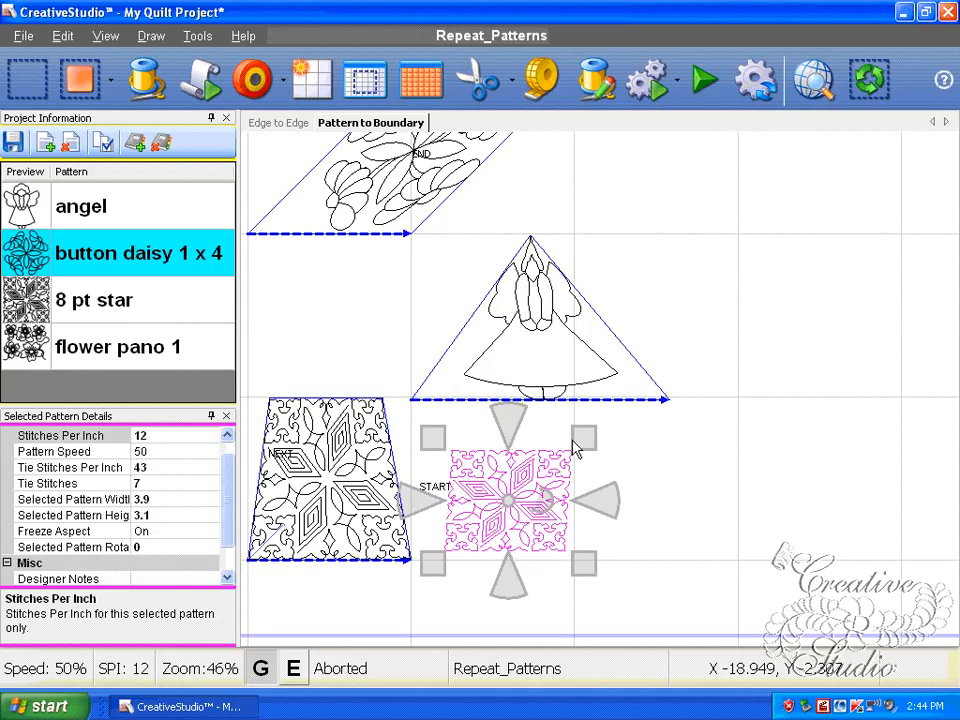
scroll(656, 447, down, 1)
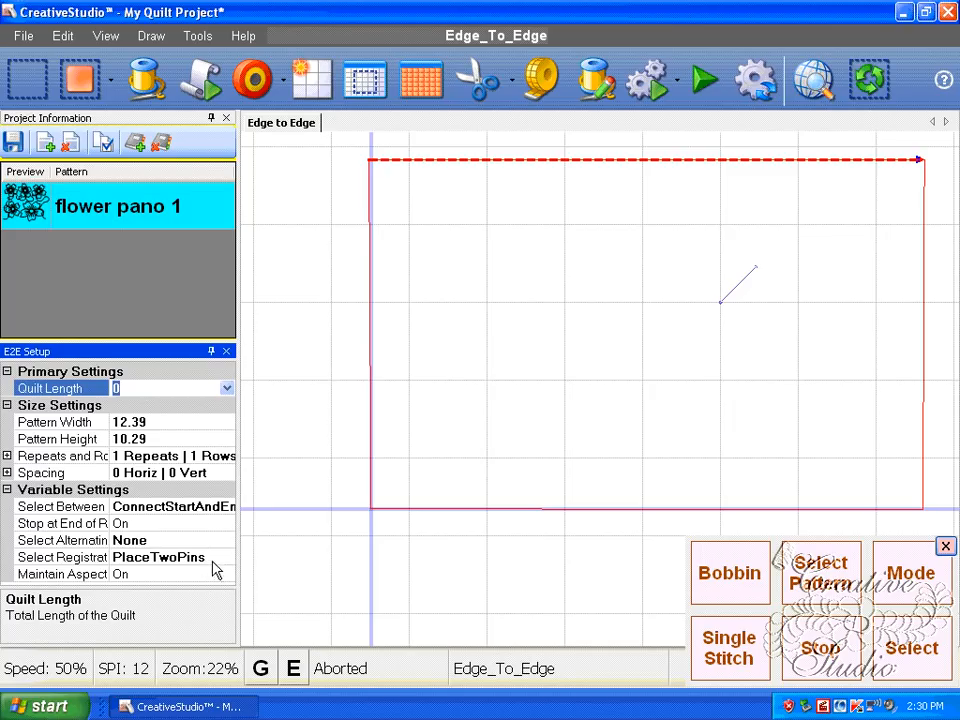
Set the edge-to-edge quilt length to 60 and the registration between bands to EndofSet.
click(222, 385)
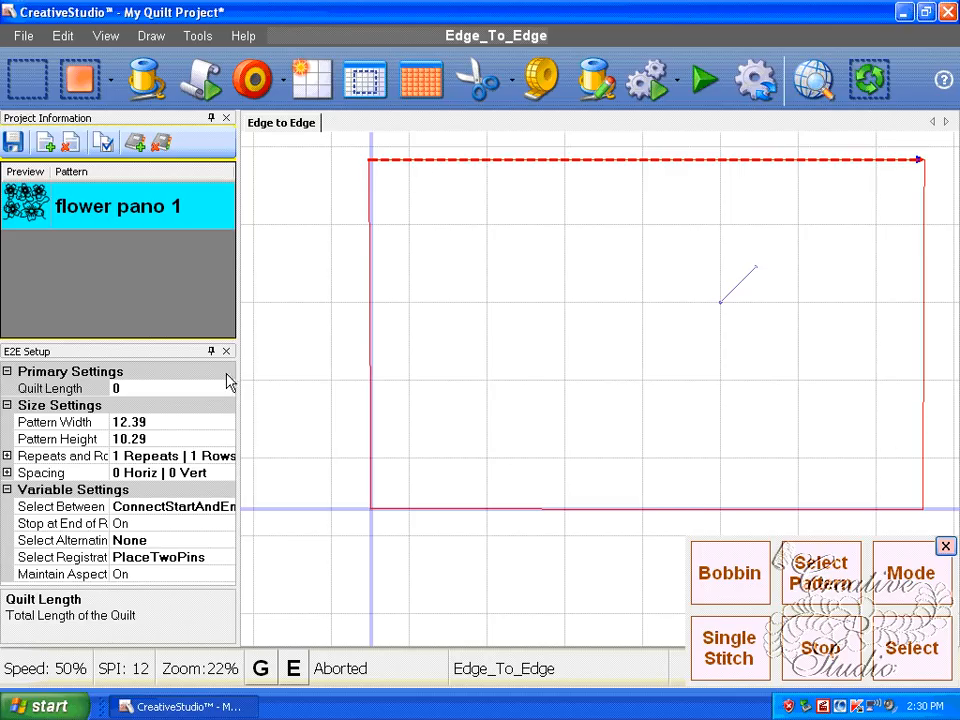
click(165, 389)
click(163, 386)
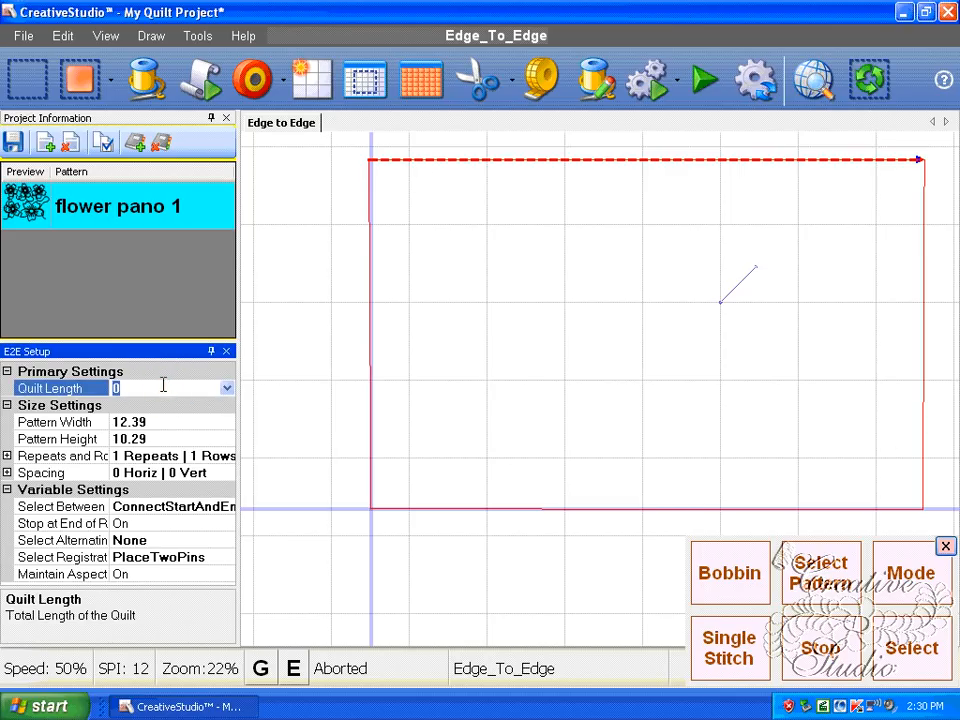
text(60)
key(Return)
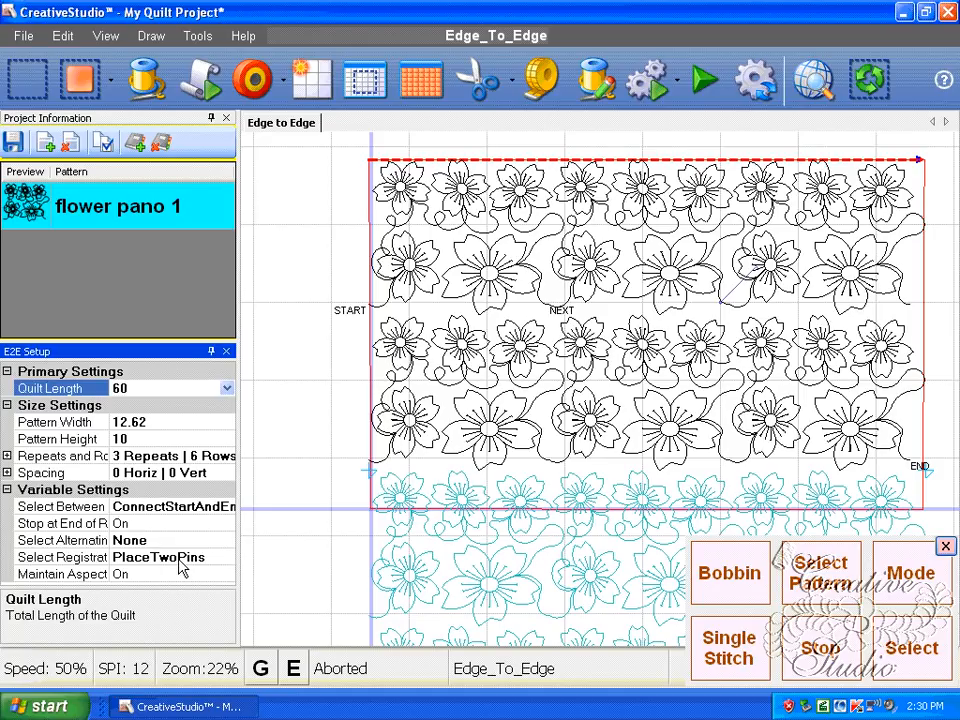
click(182, 566)
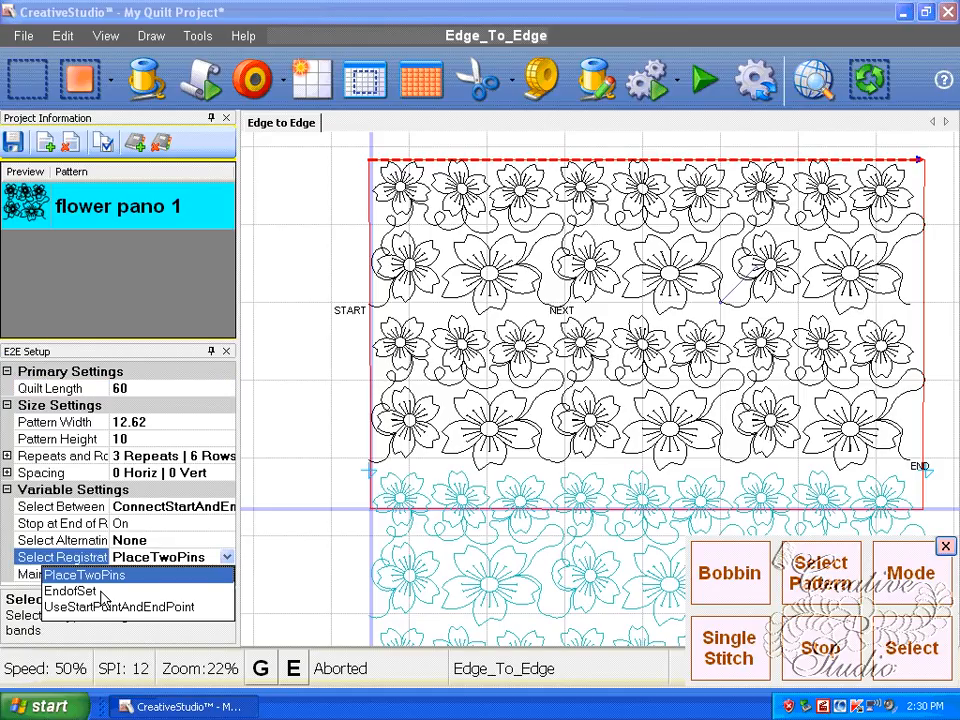
click(100, 592)
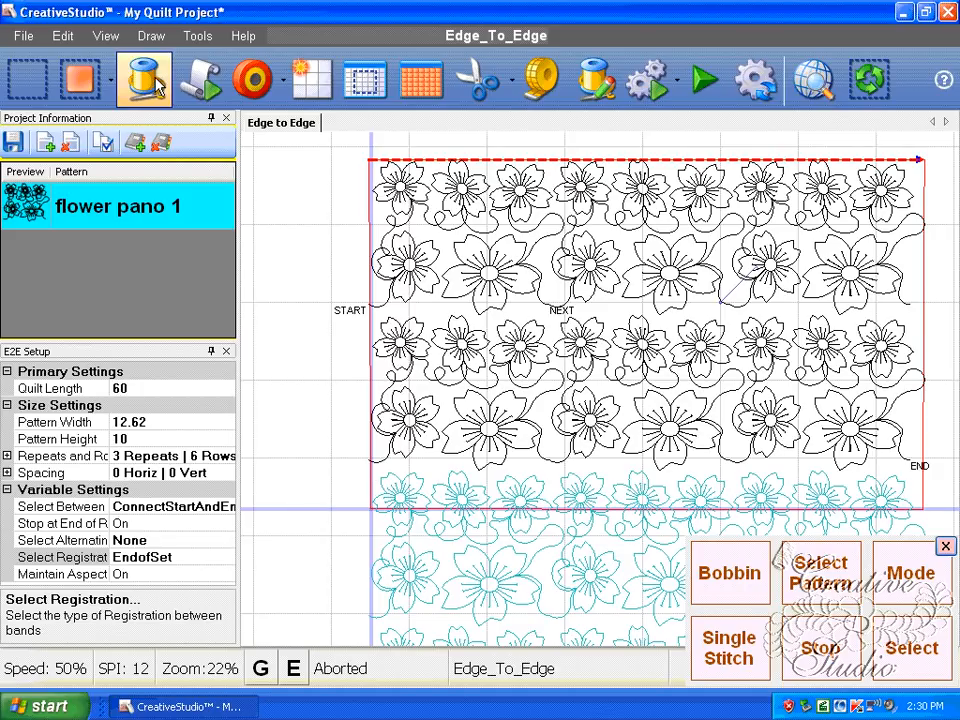
Start stitching the first set of flower pano 1 rows, stop the stitcher, and locate the restart point in the last pattern.
click(116, 58)
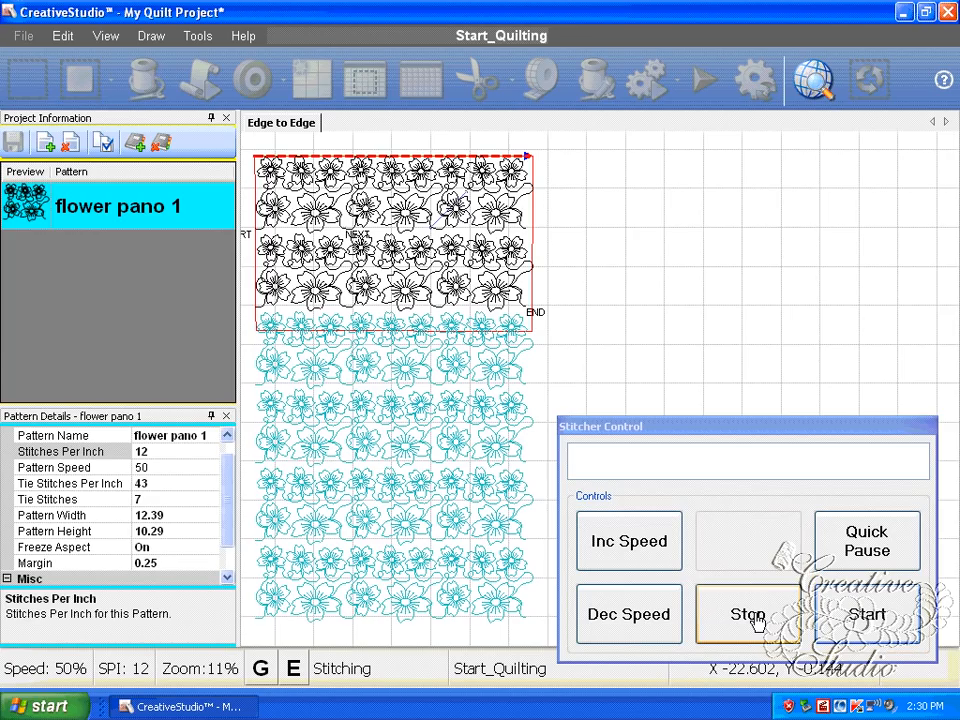
click(757, 621)
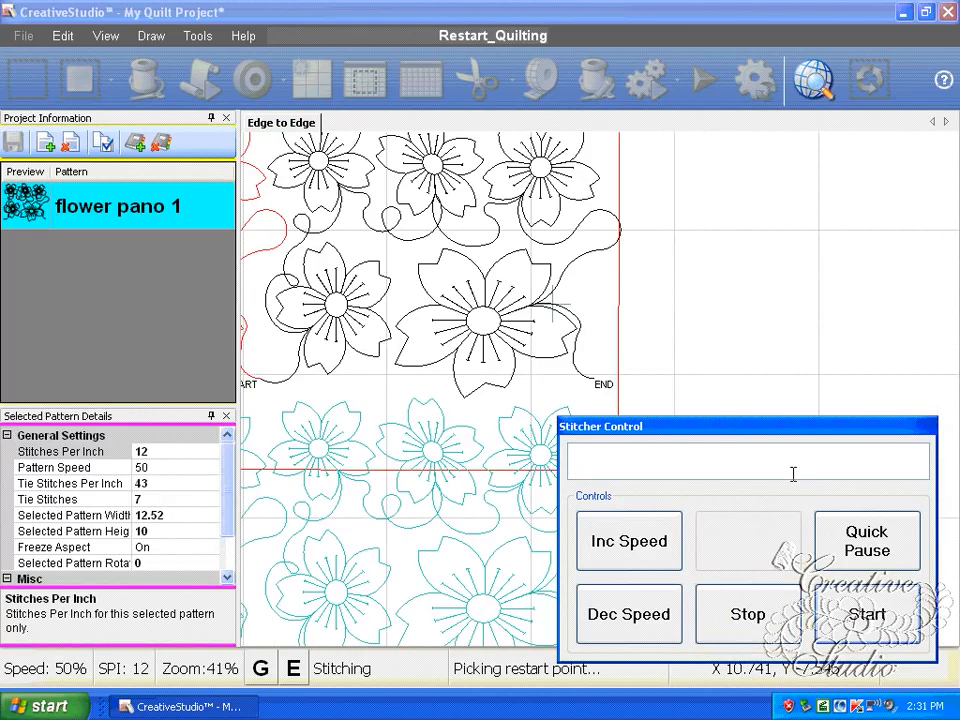
scroll(606, 381, down, 4)
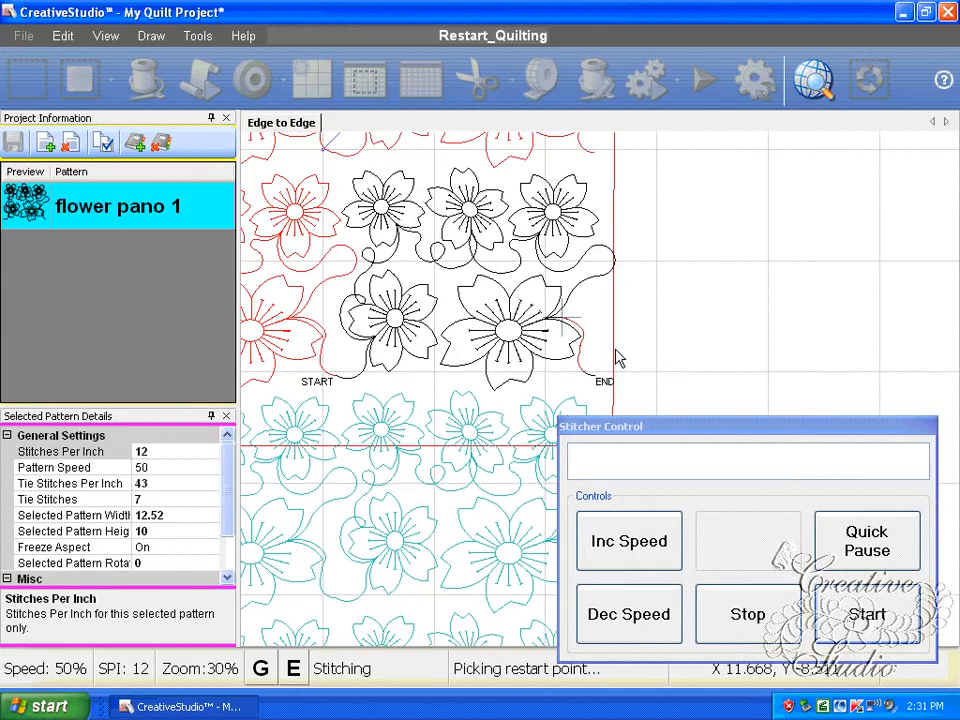
scroll(617, 358, down, 3)
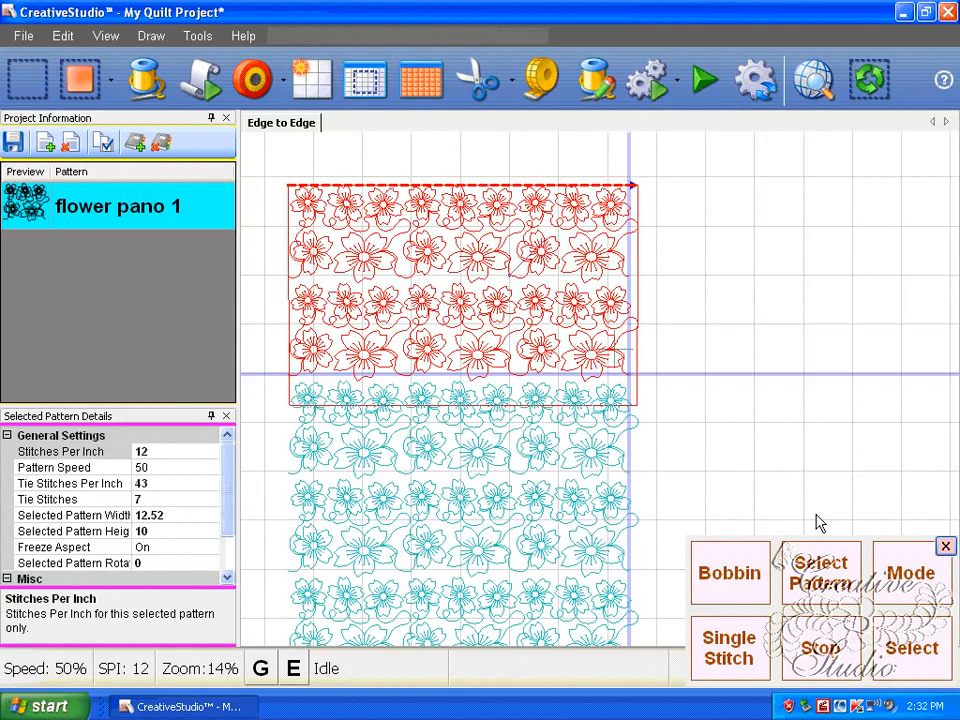
Continue the edge-to-edge quilting with the next set of rows from the last sewn pattern's end point, and stop the stitcher.
scroll(600, 333, up, 1)
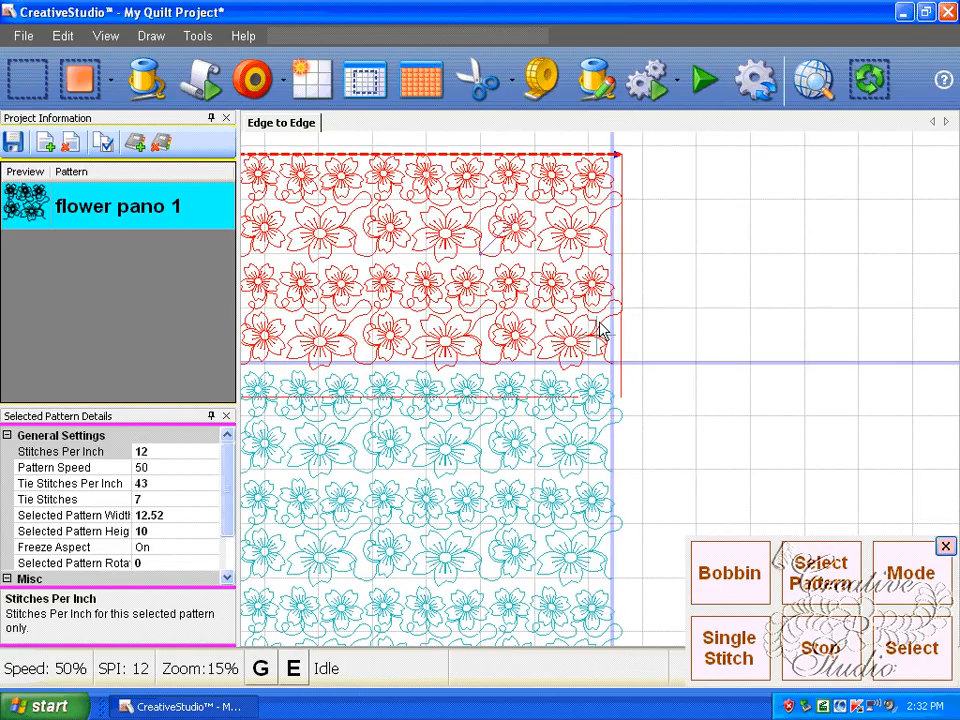
scroll(600, 333, up, 2)
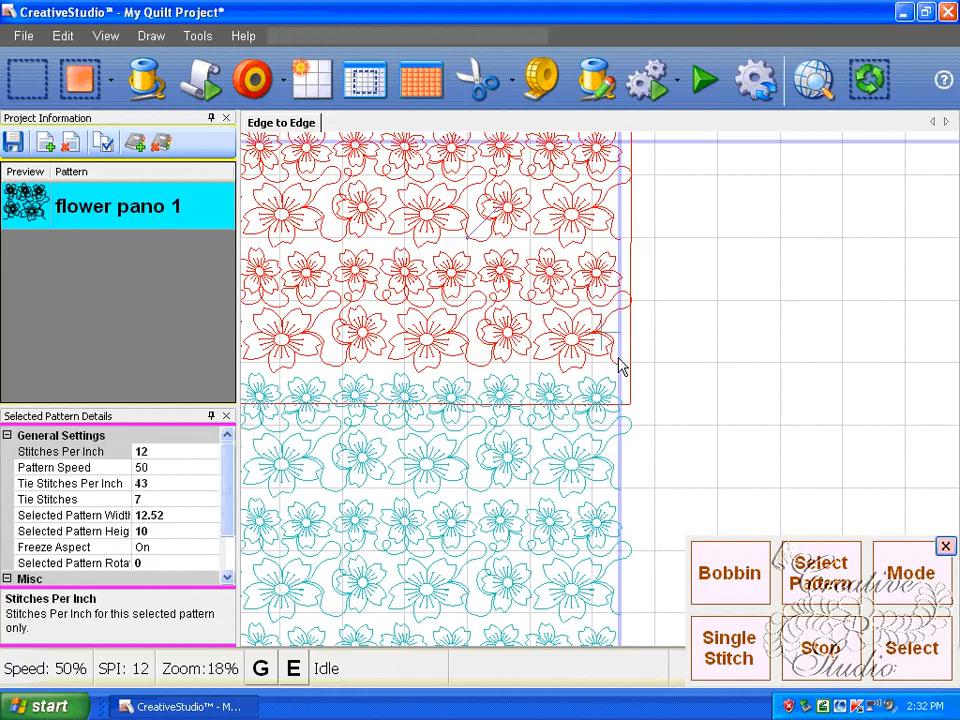
scroll(641, 334, down, 1)
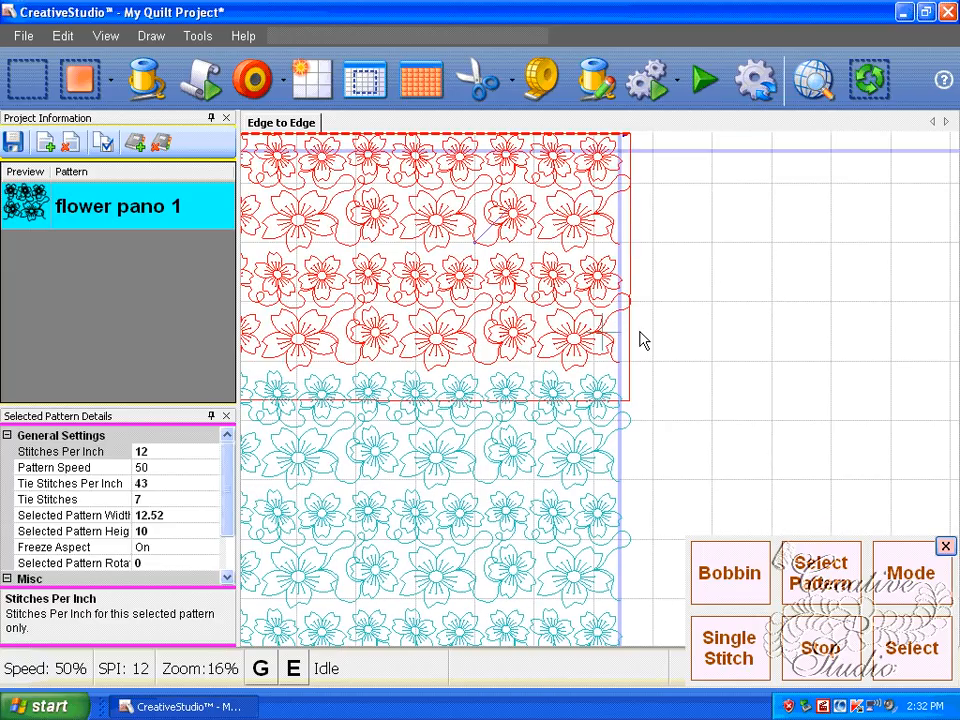
scroll(641, 340, down, 1)
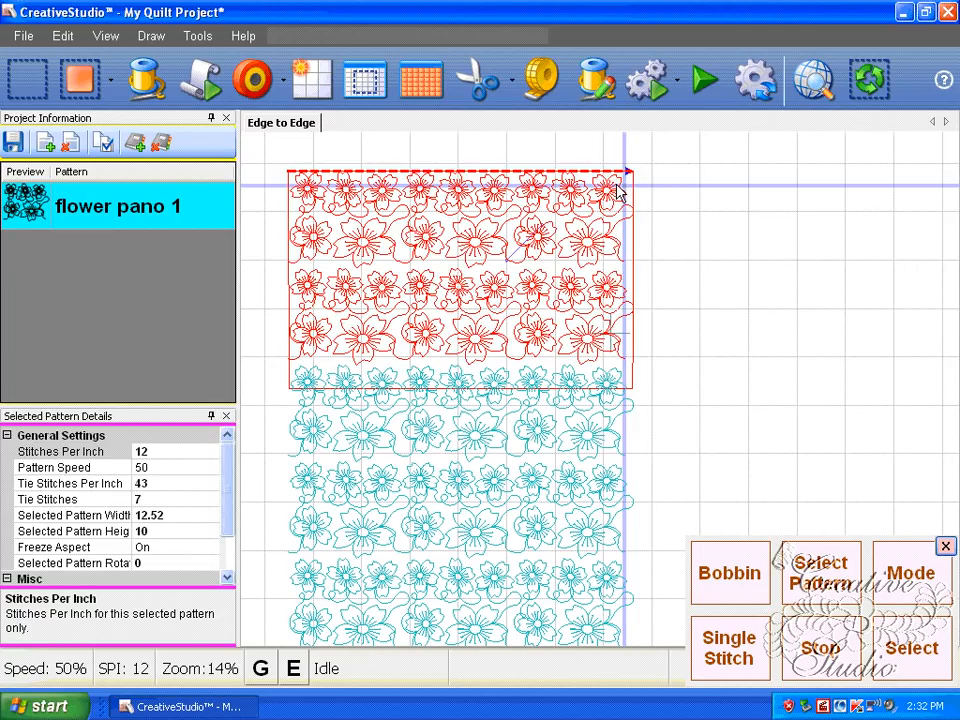
click(208, 90)
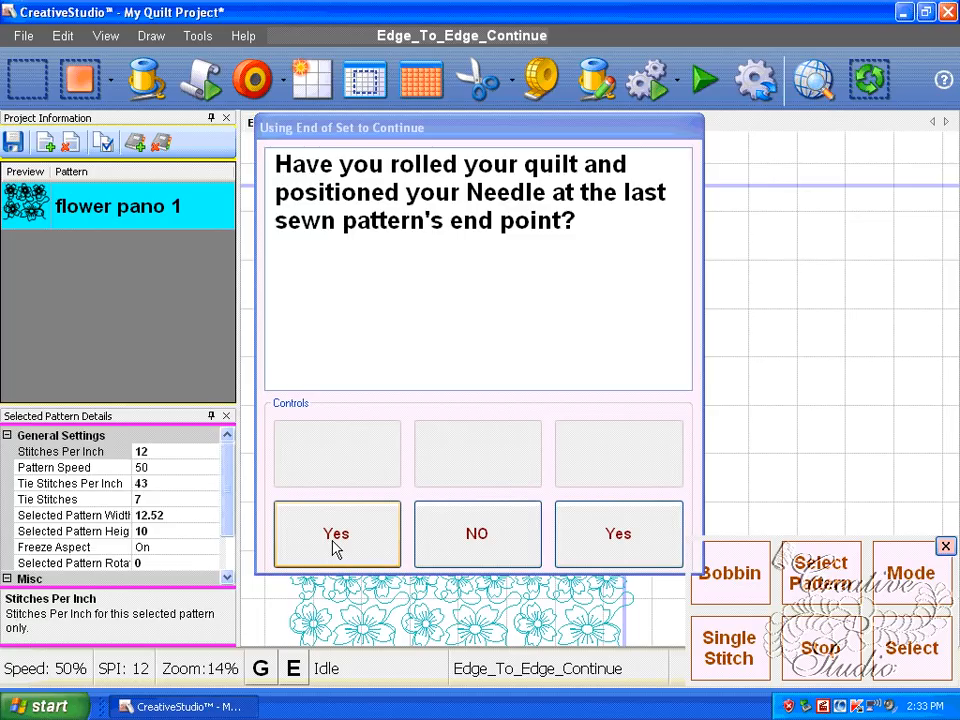
click(335, 540)
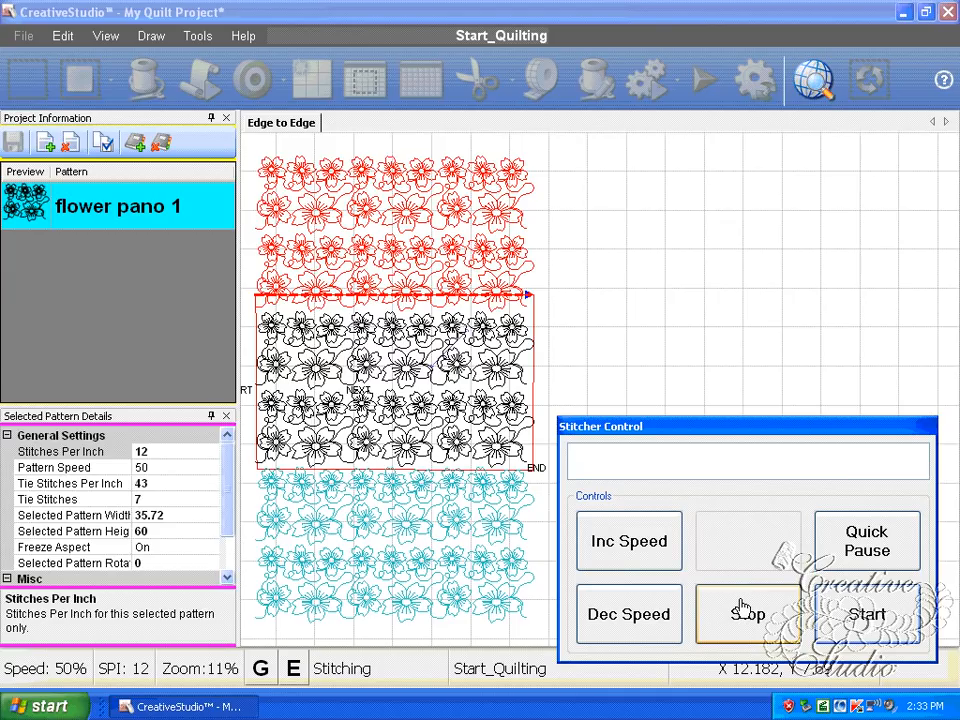
click(741, 610)
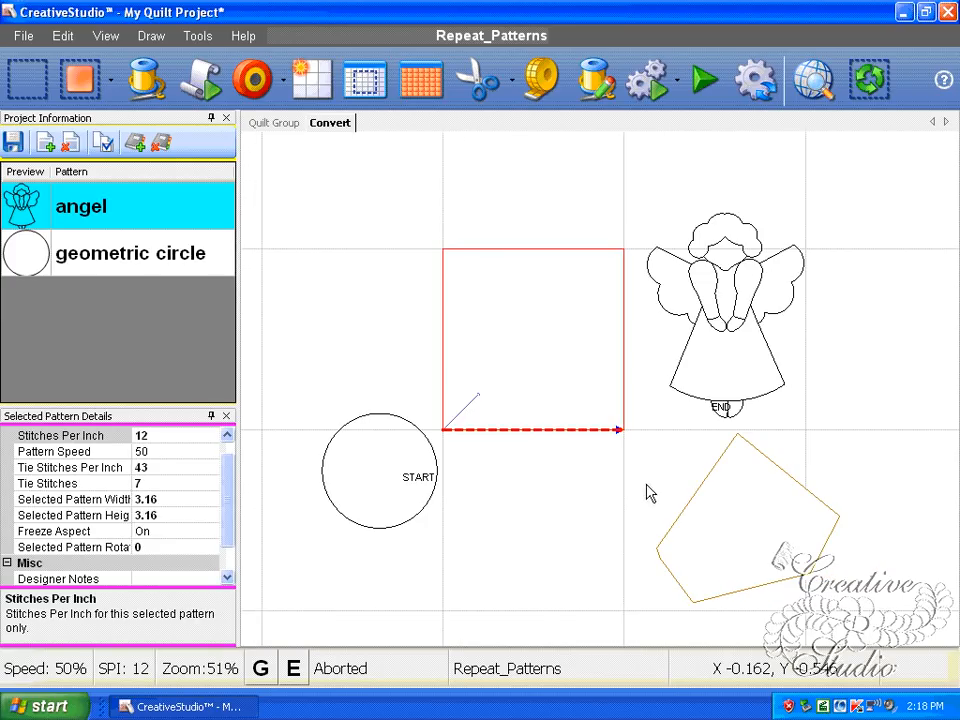
Convert the irregular trim polygon below the angel to a pattern.
scroll(577, 431, down, 1)
drag(612, 470, 529, 425)
click(621, 485)
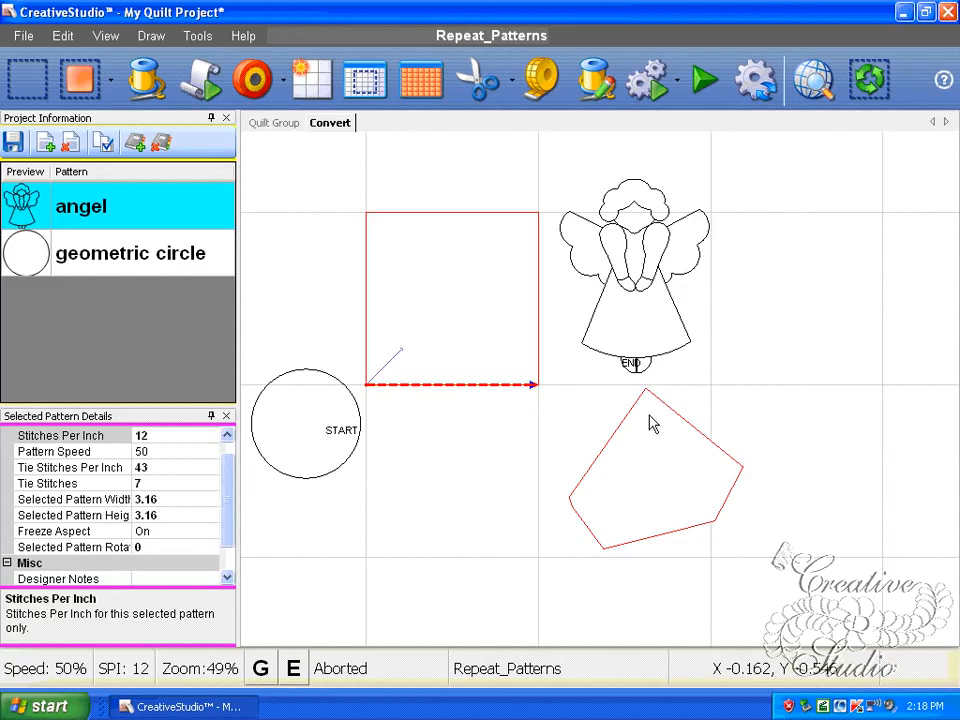
right_click(632, 464)
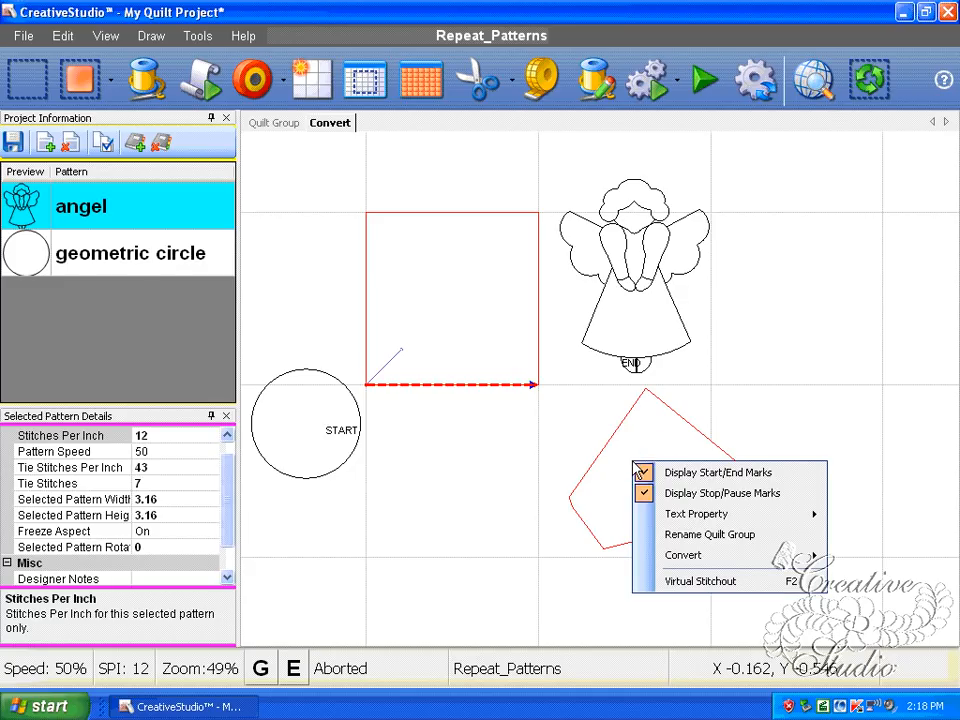
mouse_move(703, 563)
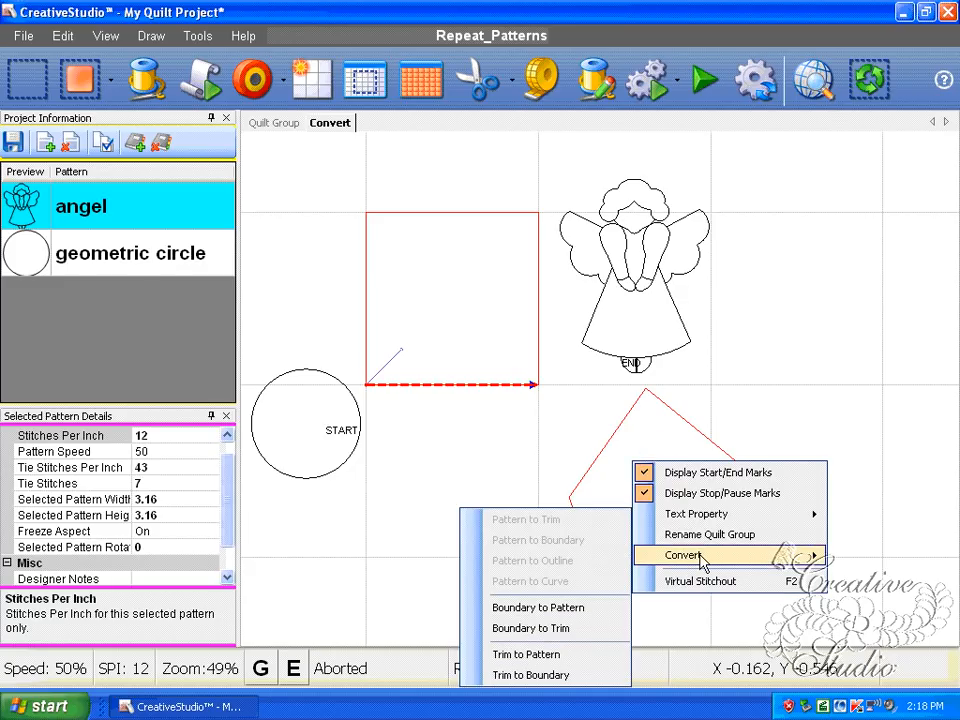
click(558, 666)
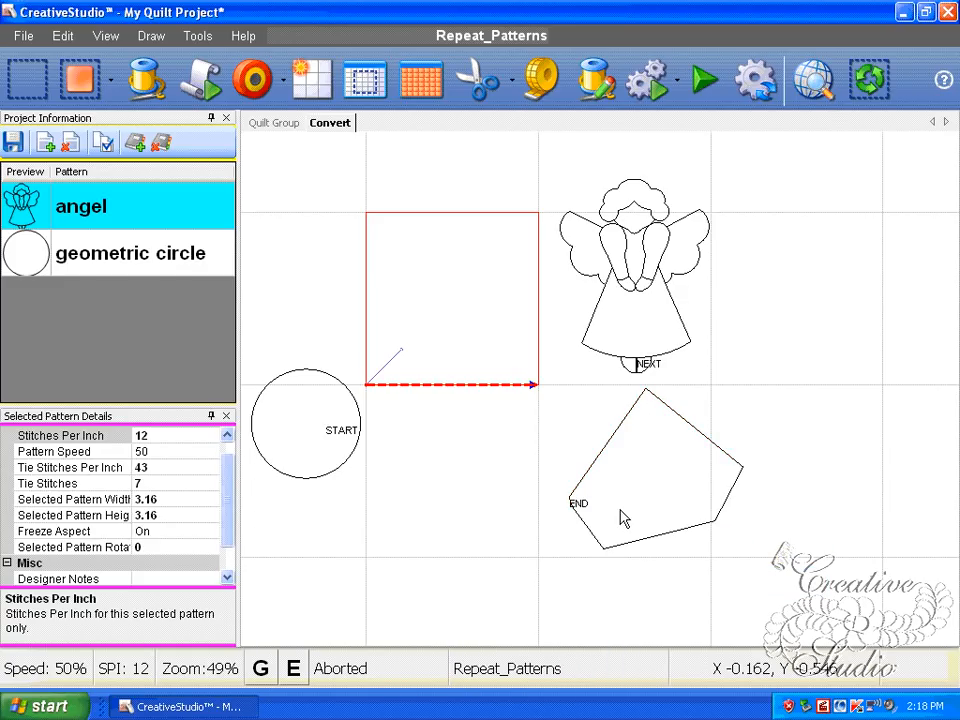
Mark the angel and the circle as already sewn, and start stitching the irregular polygon.
scroll(621, 516, up, 1)
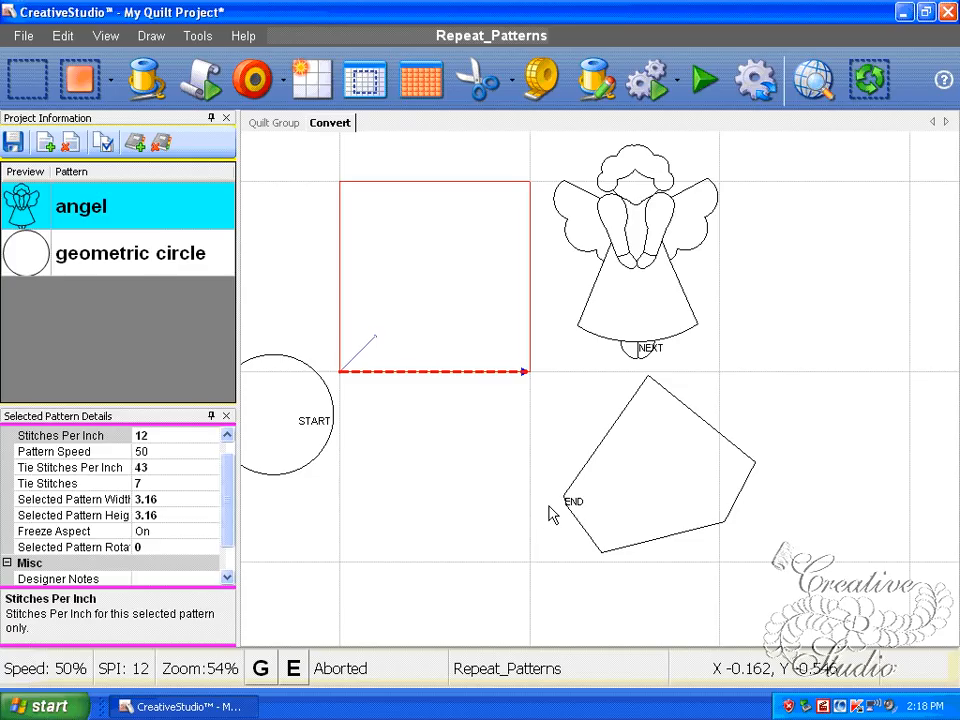
scroll(550, 514, down, 2)
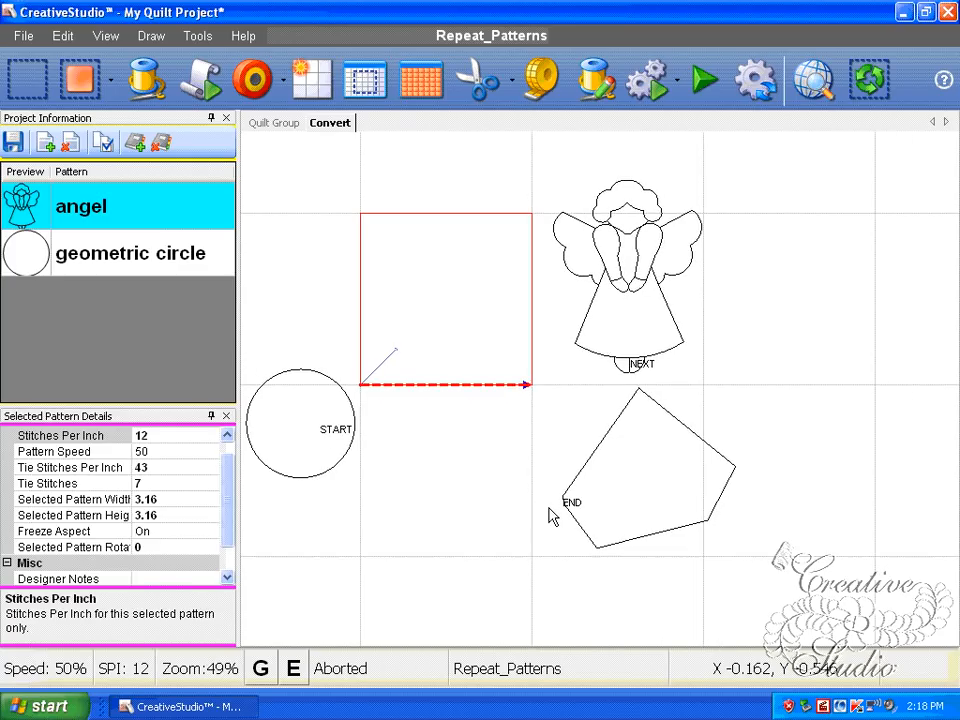
right_click(620, 305)
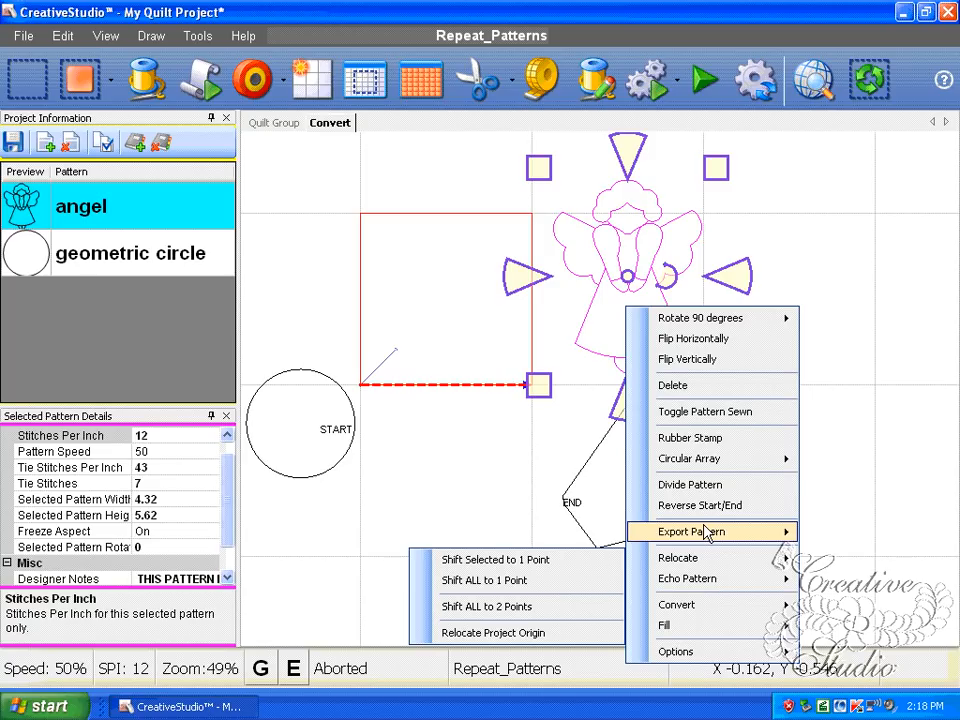
click(712, 411)
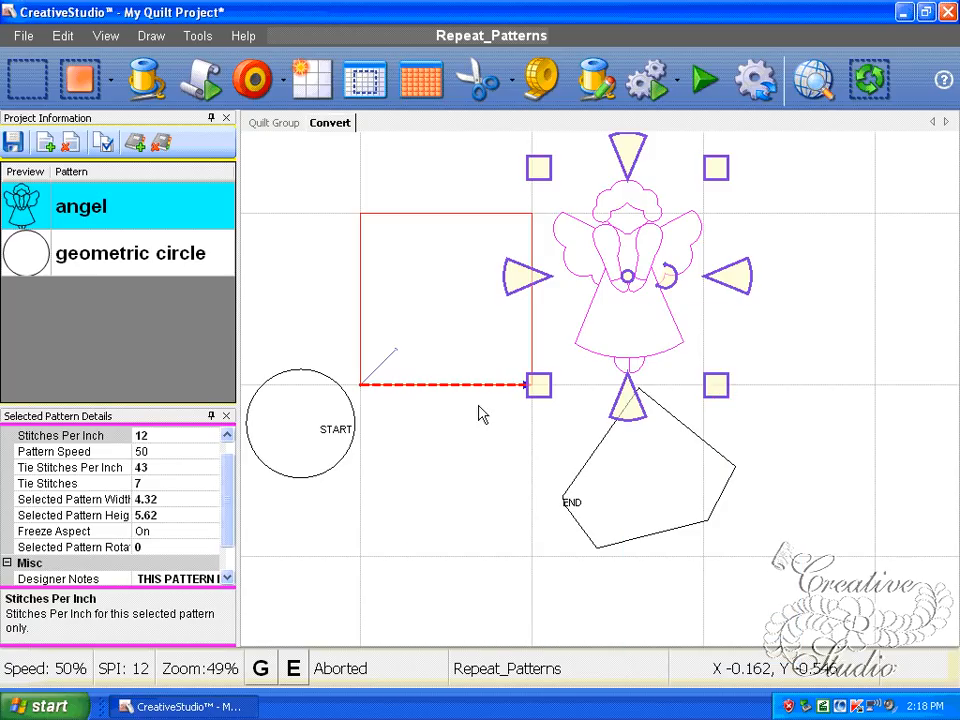
click(330, 420)
right_click(330, 410)
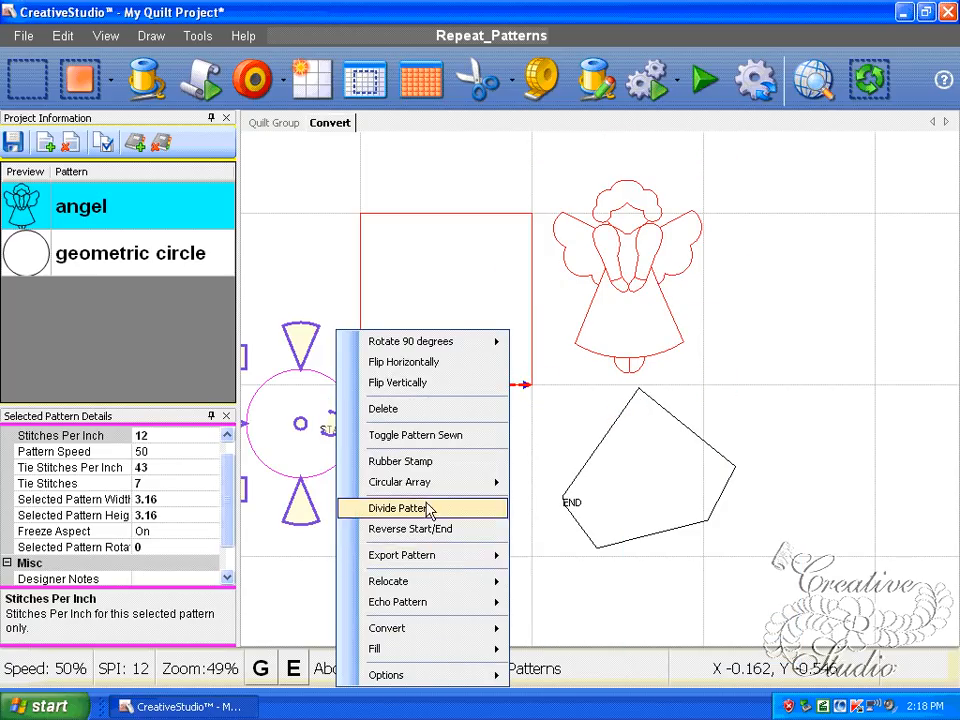
click(421, 436)
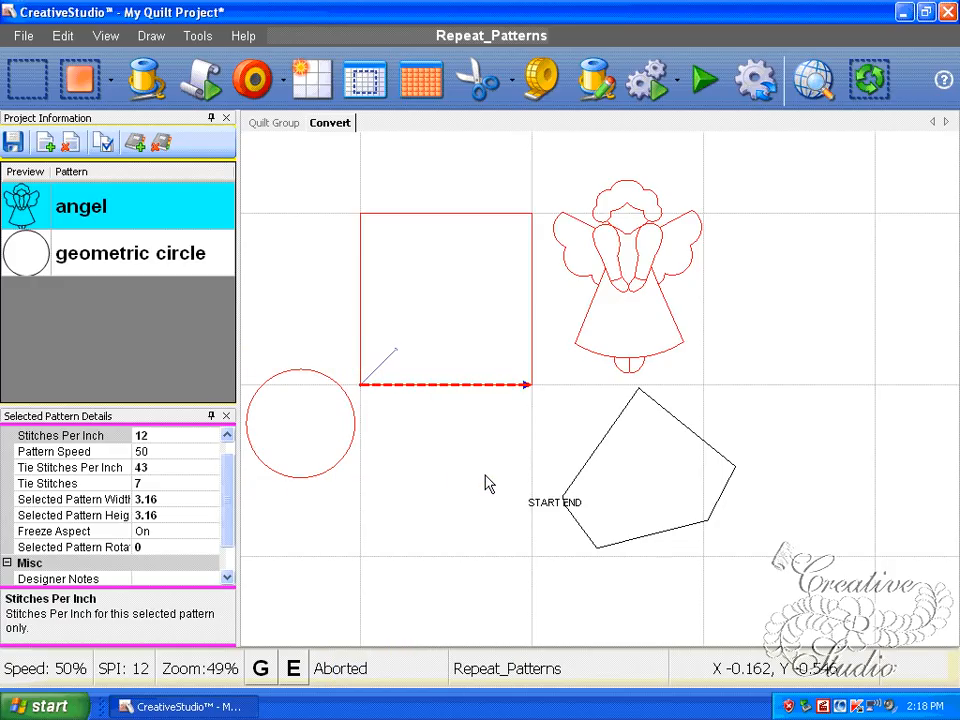
key(F5)
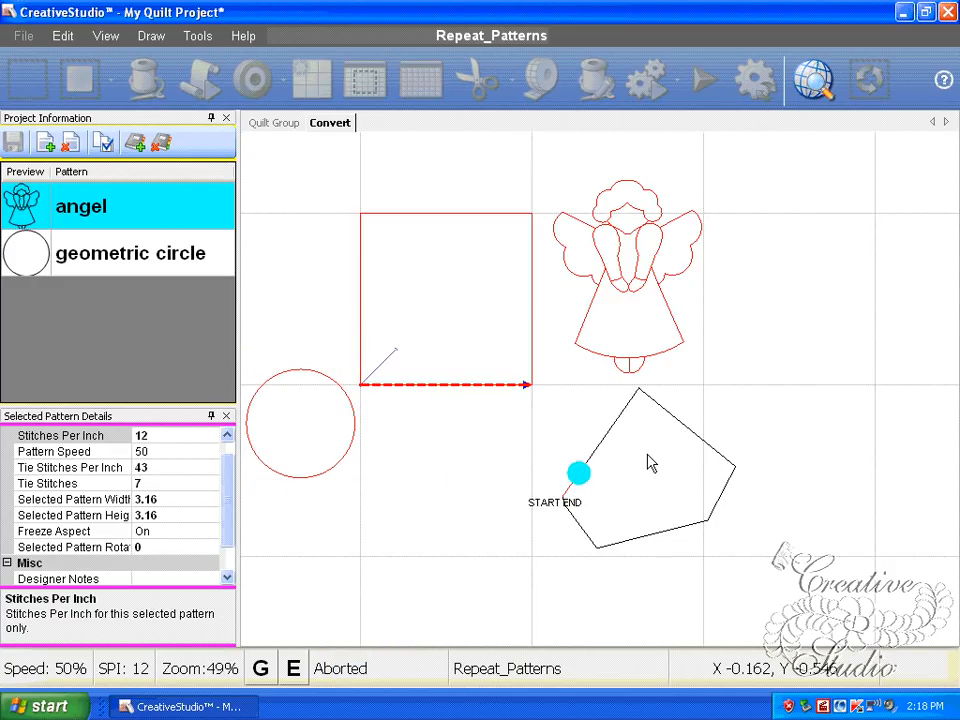
Examine the conversion options for the circle, the irregular polygon and the square boundary.
click(375, 450)
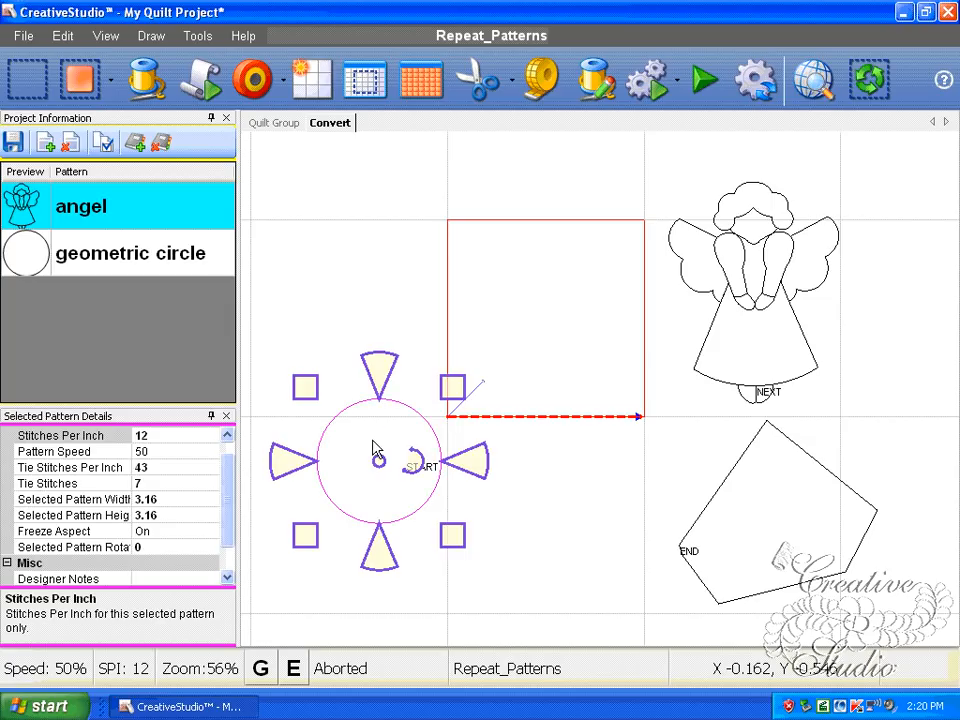
right_click(373, 443)
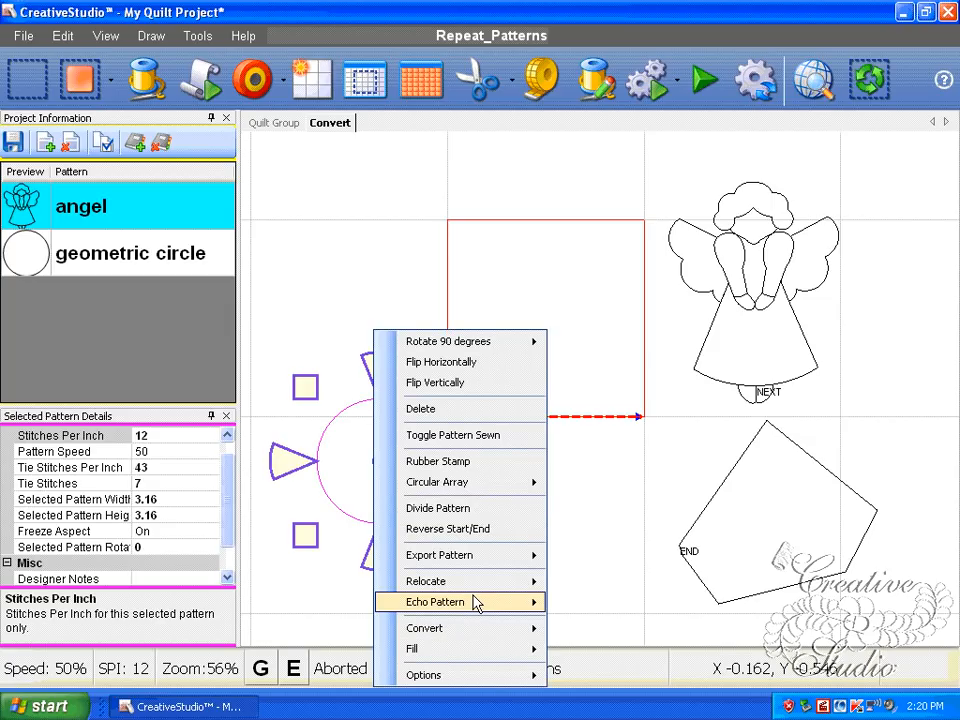
mouse_move(470, 628)
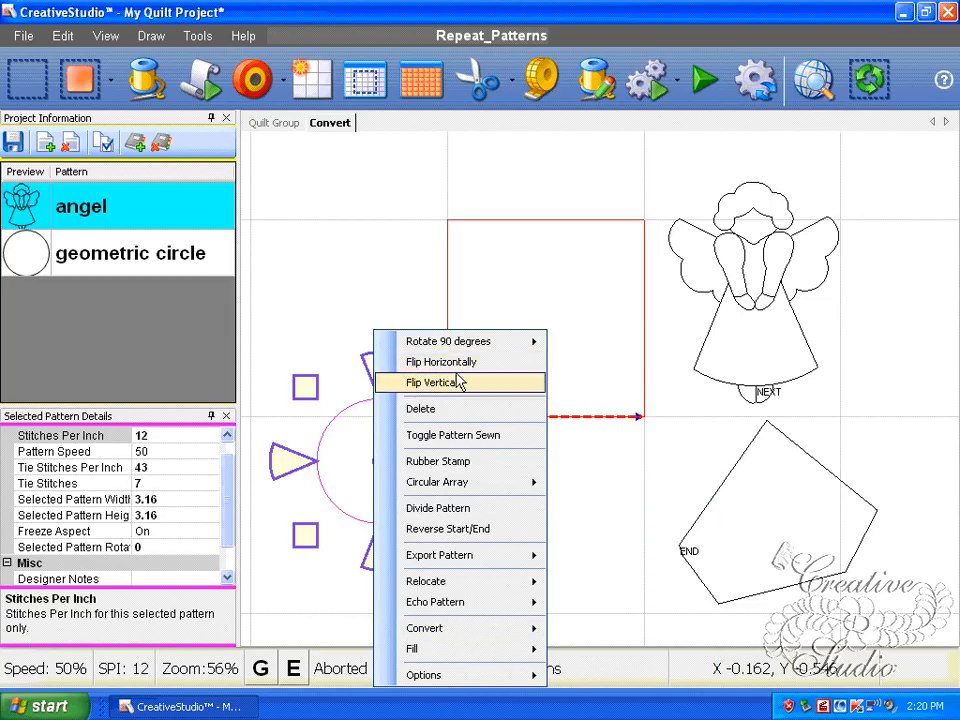
click(729, 532)
right_click(574, 330)
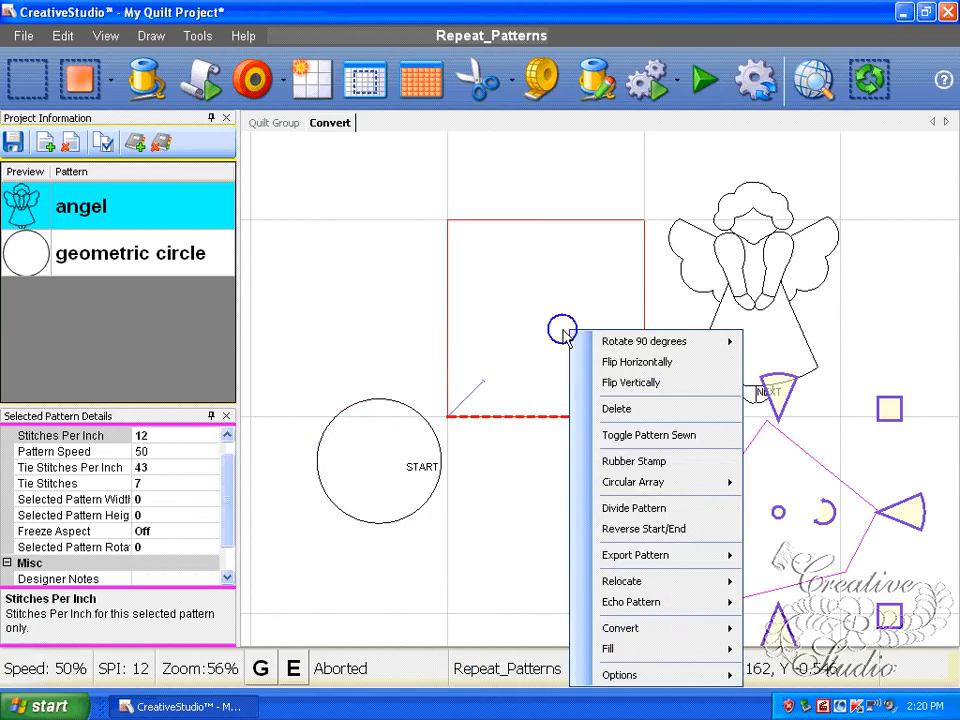
click(488, 294)
right_click(400, 230)
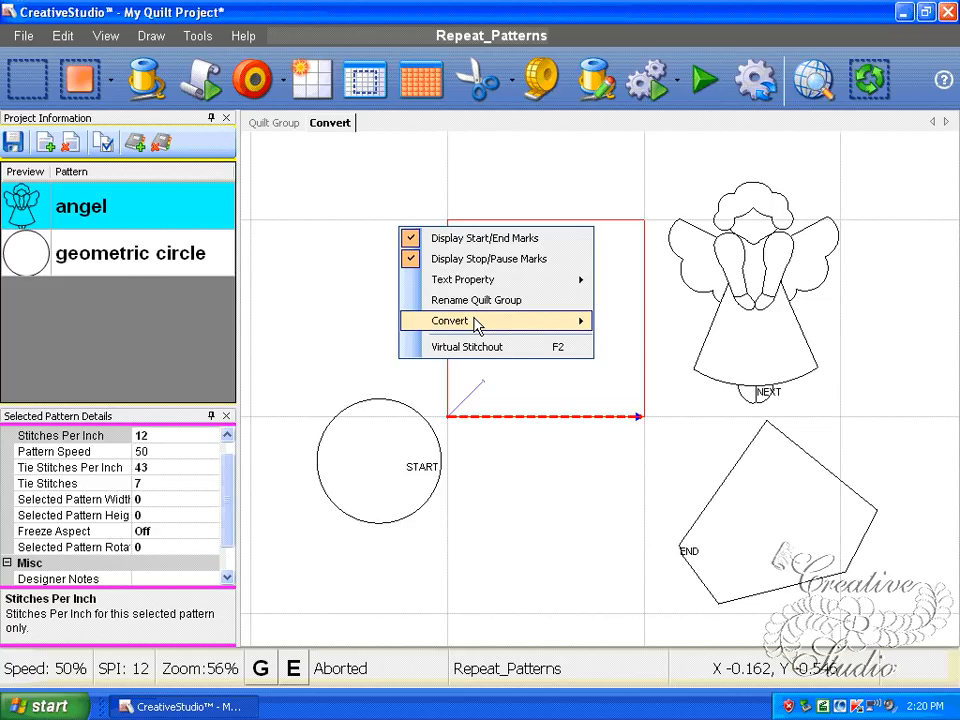
mouse_move(469, 324)
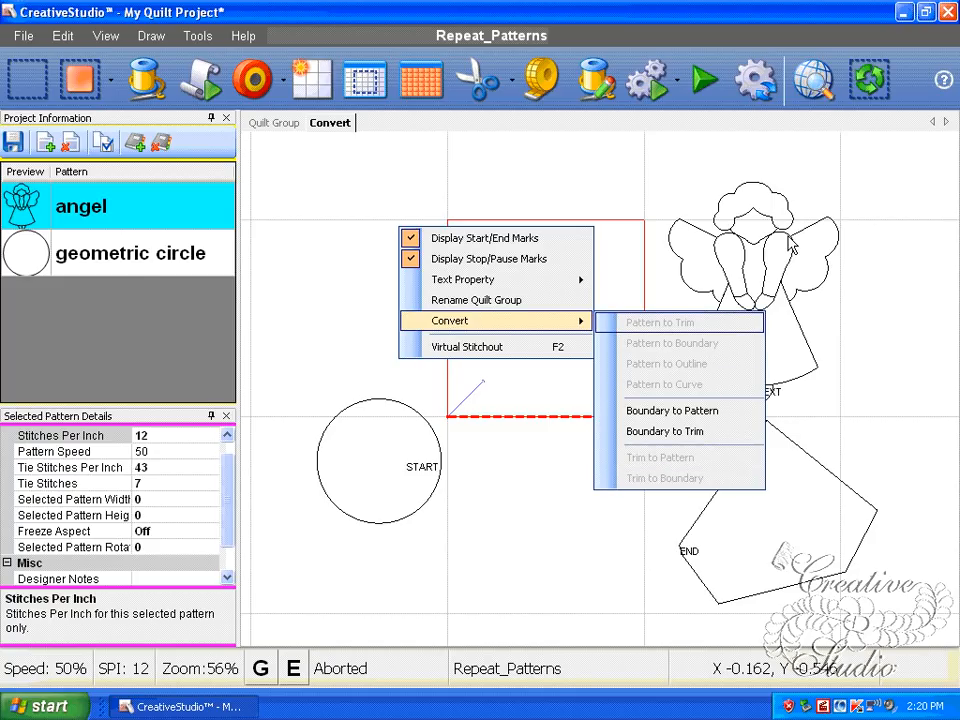
Convert the circle pattern beside the square boundary to a trim.
click(381, 456)
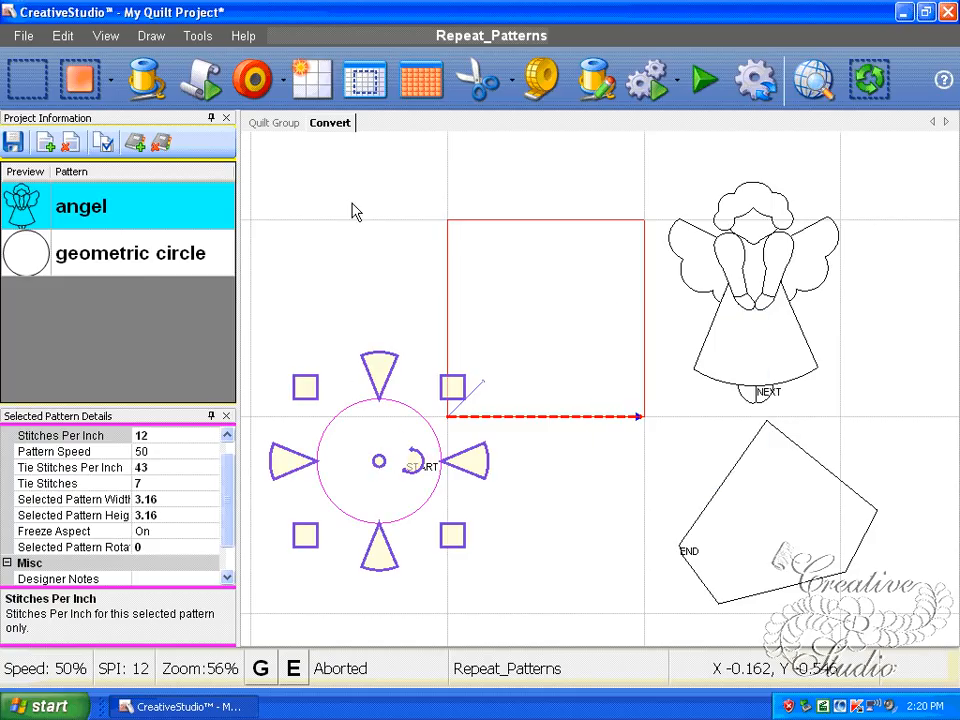
right_click(356, 199)
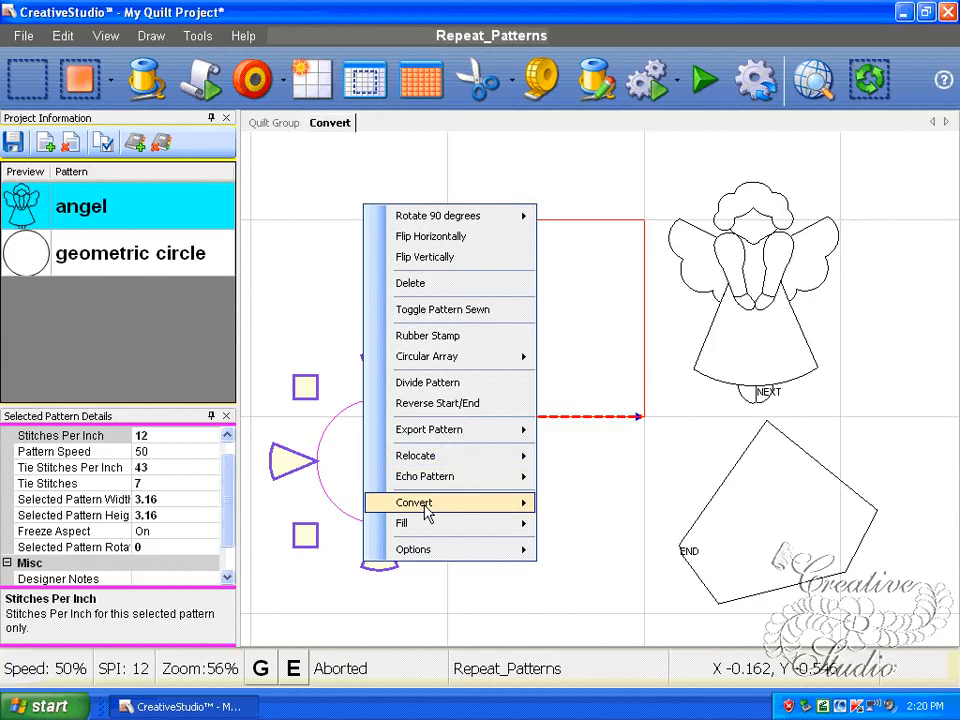
mouse_move(482, 512)
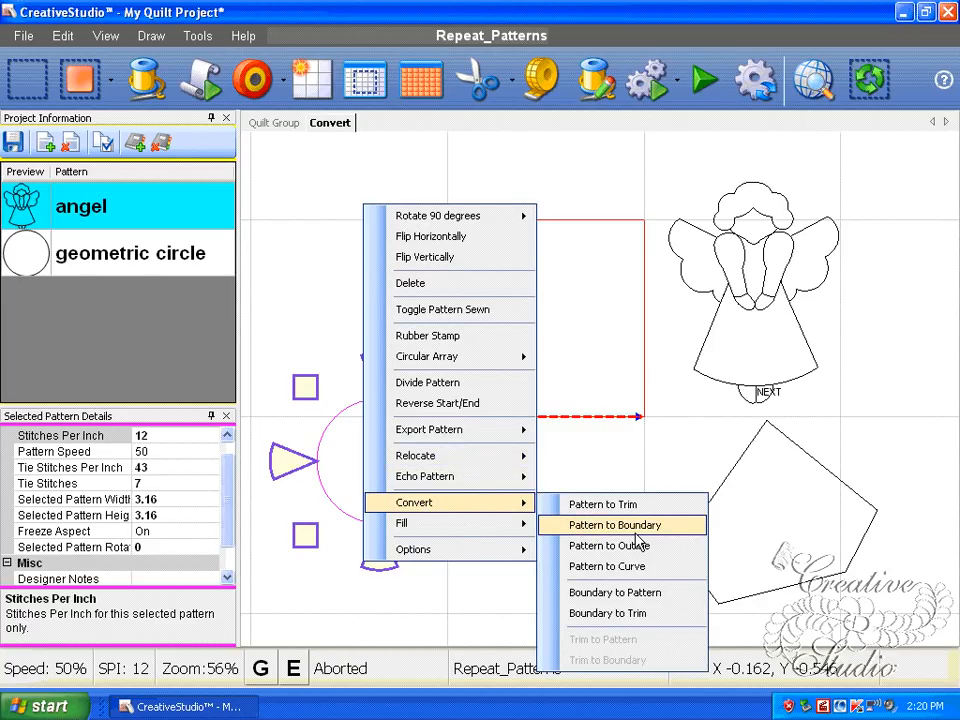
click(622, 505)
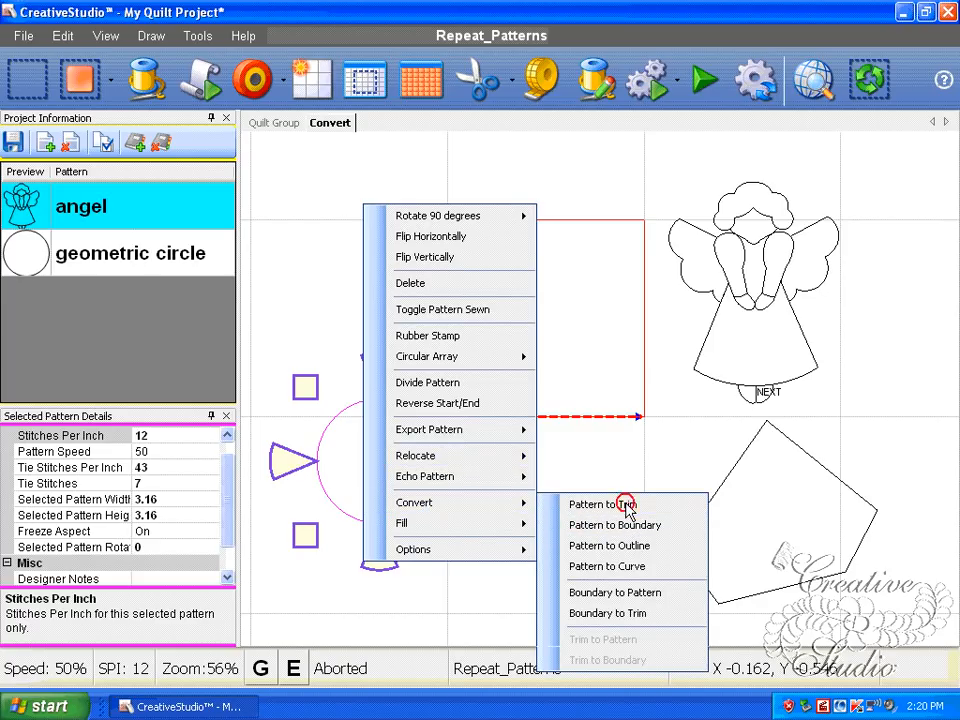
click(598, 280)
scroll(411, 477, up, 1)
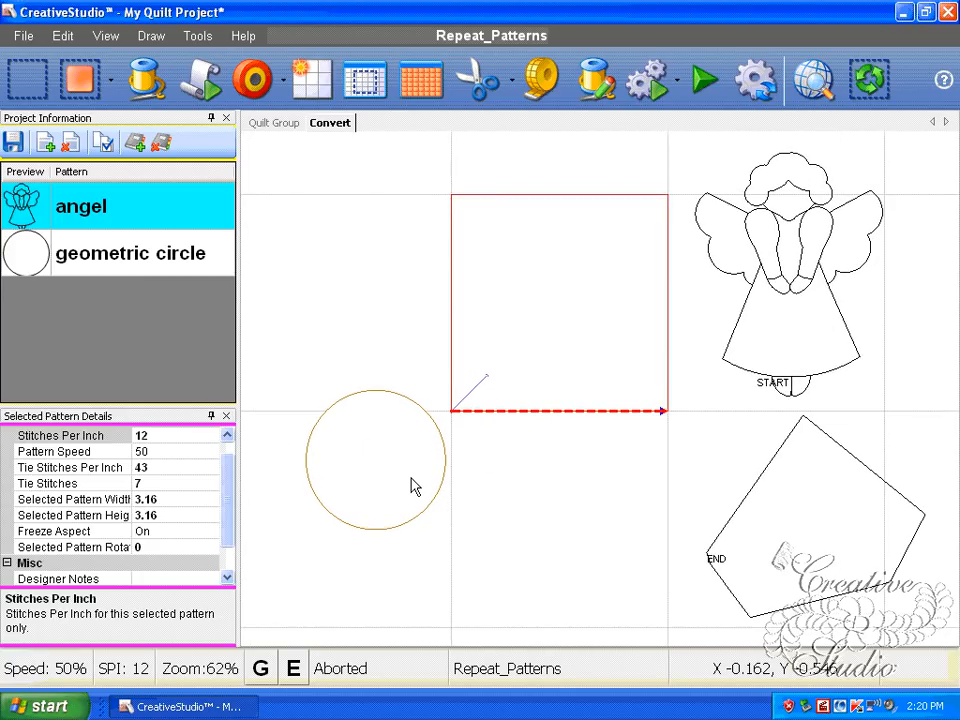
scroll(424, 478, down, 1)
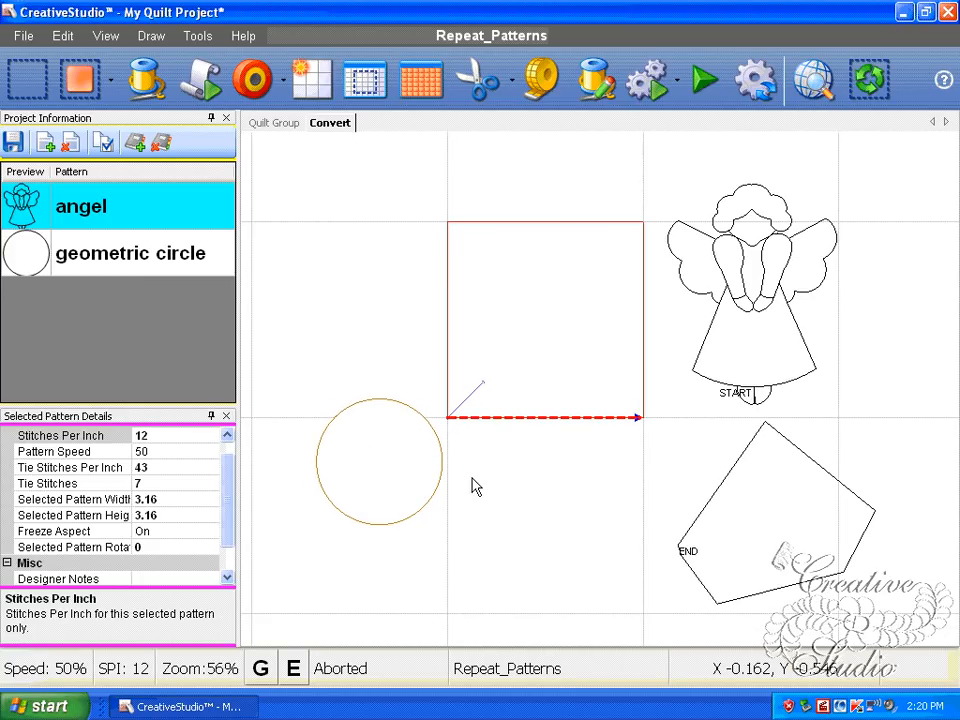
Move the angel so it partly overlaps the circular trim, and deselect it.
click(750, 289)
drag(750, 289, 444, 435)
click(562, 508)
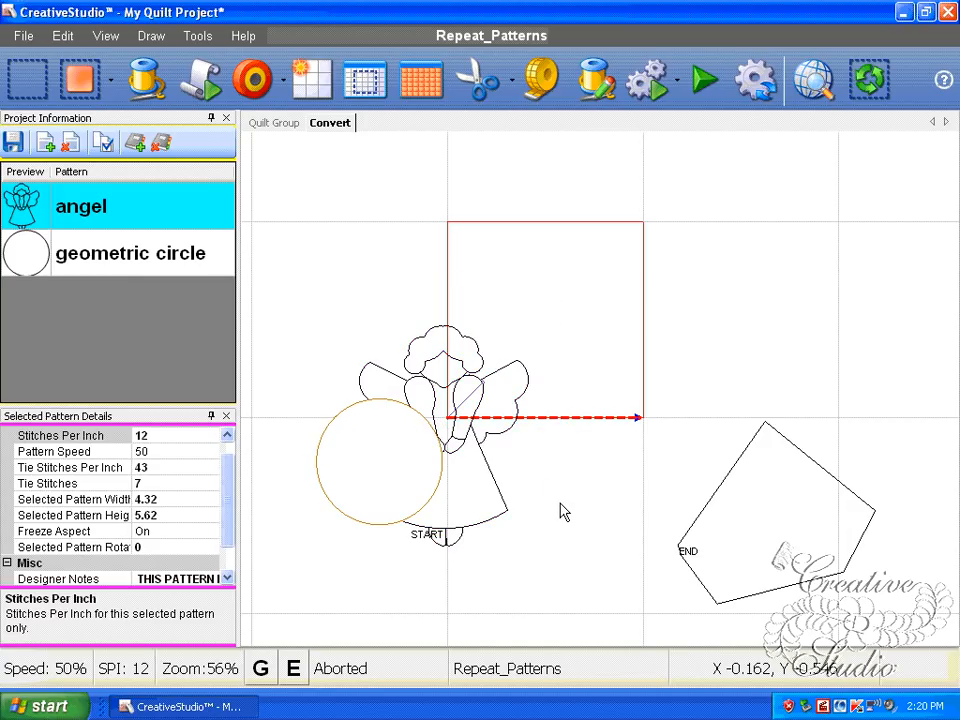
Undo the angel's move and the circle's conversion to a trim.
key(ctrl+z)
scroll(392, 495, down, 1)
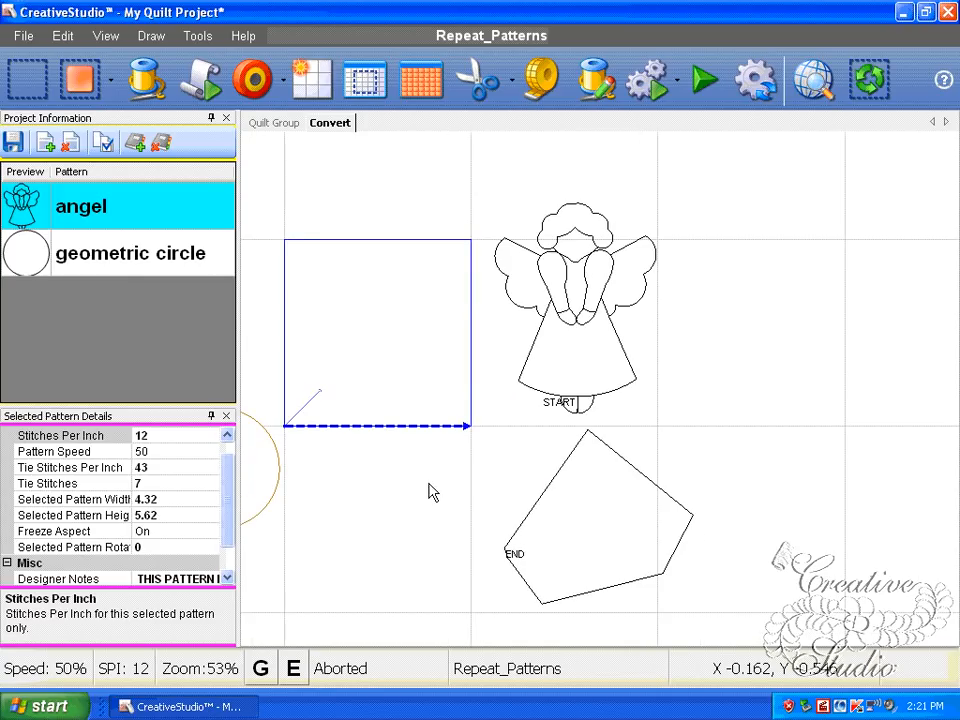
key(ctrl+z)
scroll(420, 495, down, 1)
Try converting the circle pattern to a boundary and placing the angel pattern inside it.
click(358, 458)
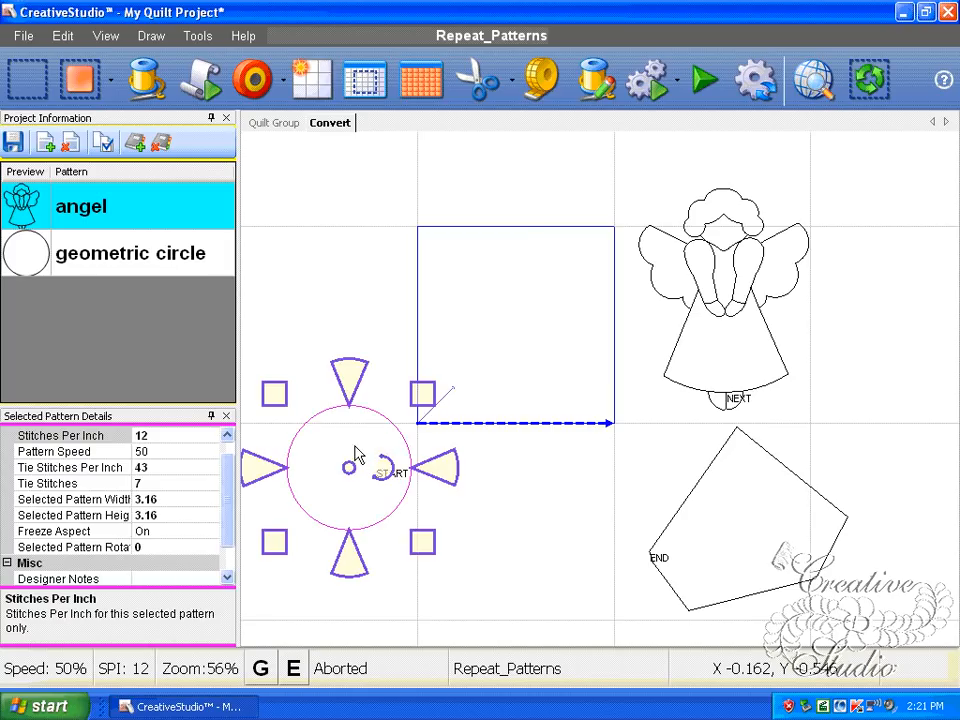
right_click(358, 458)
mouse_move(524, 630)
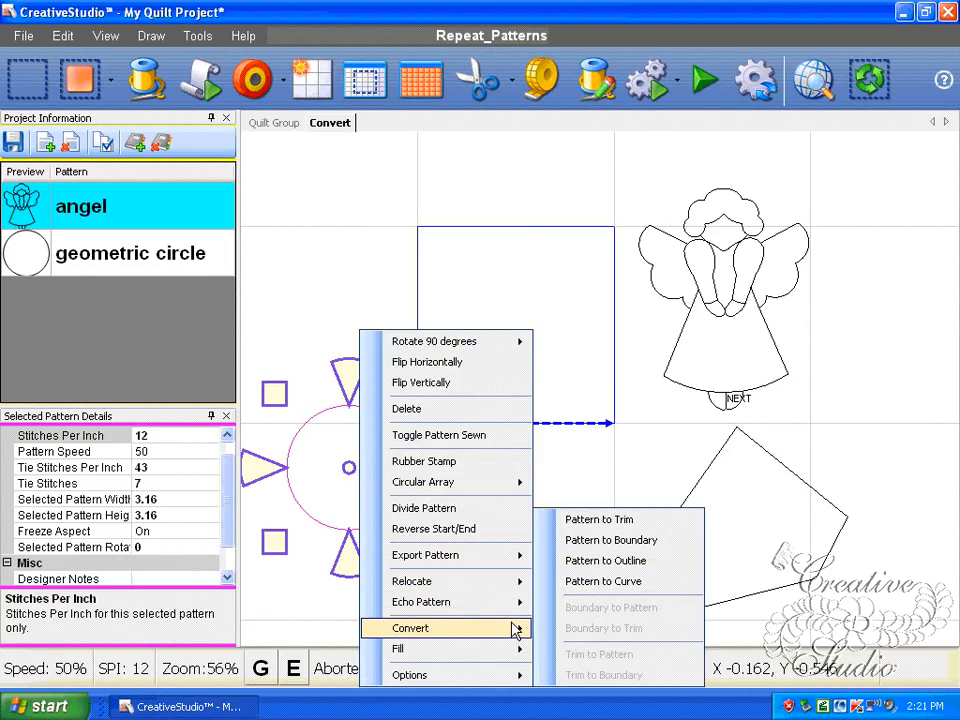
click(640, 545)
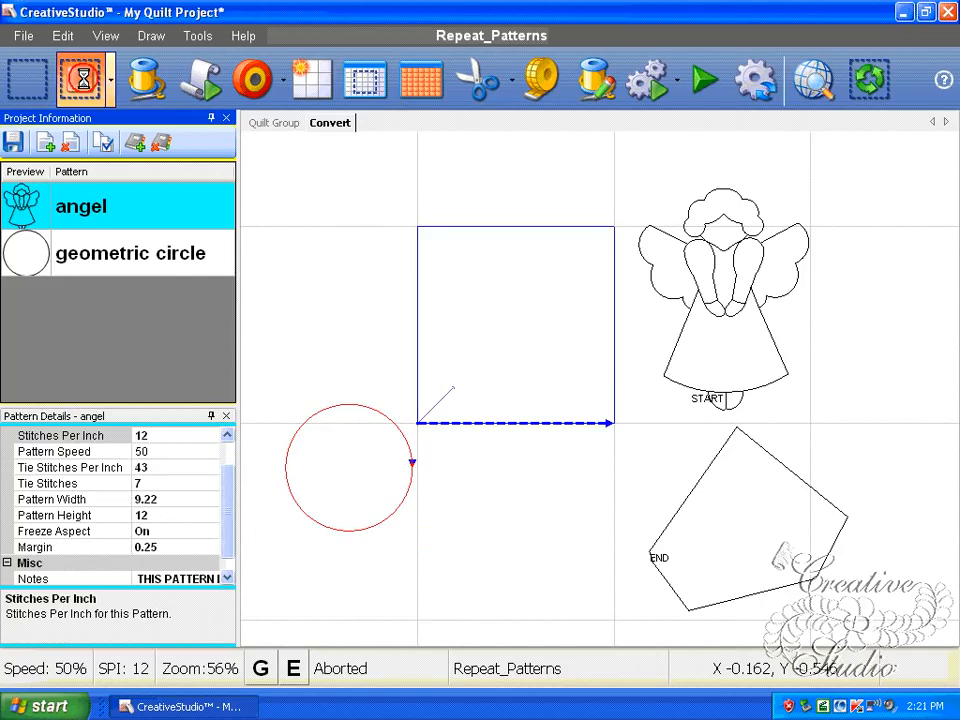
scroll(416, 480, up, 1)
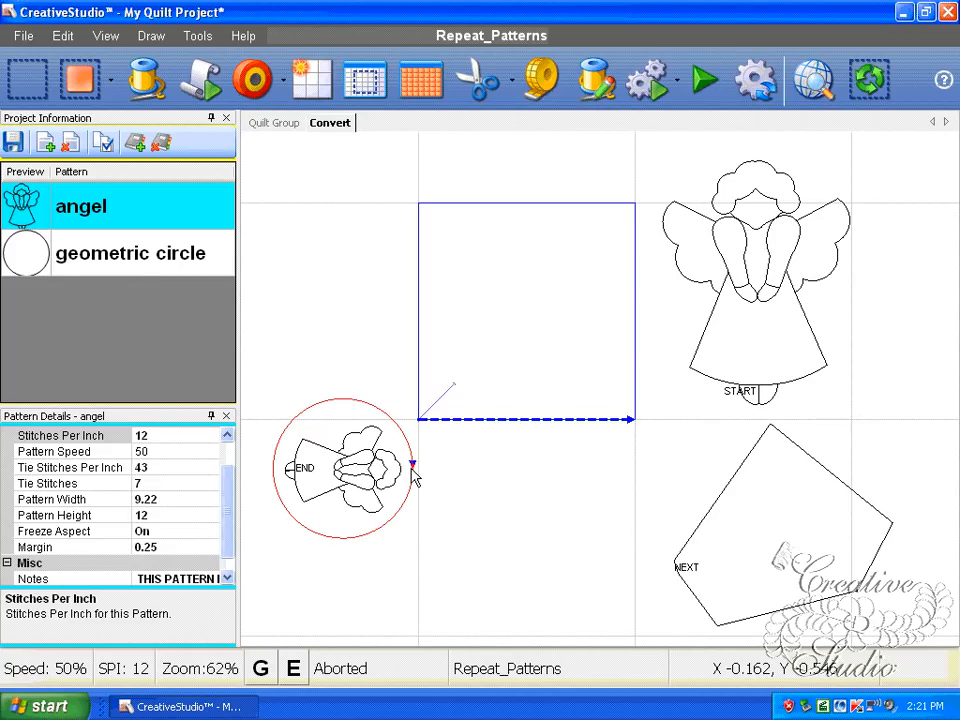
scroll(443, 510, down, 1)
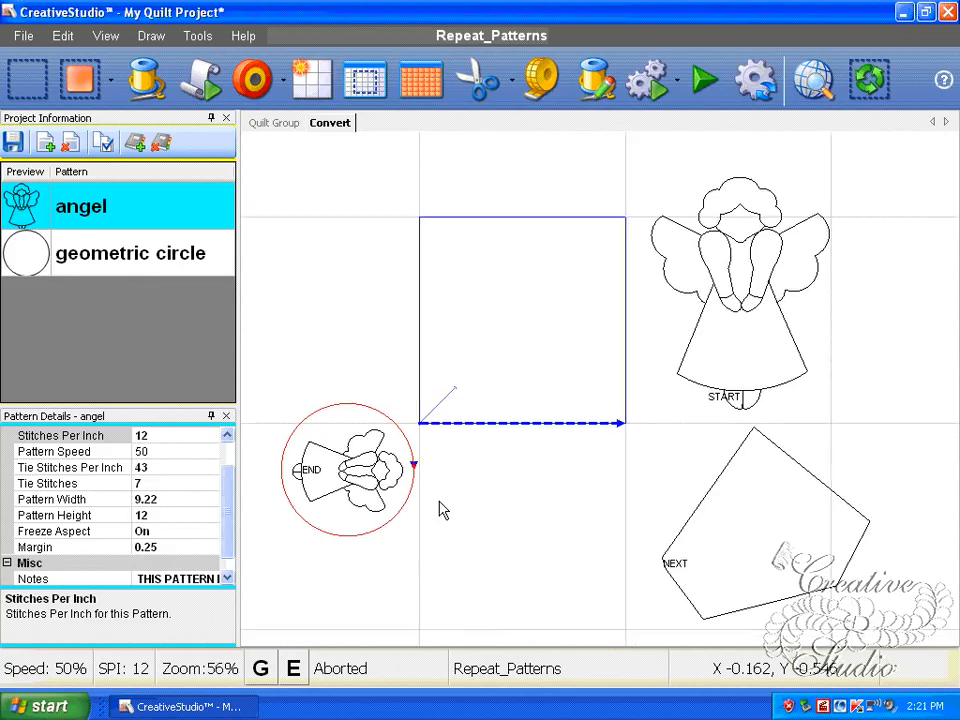
scroll(440, 510, down, 1)
scroll(435, 510, up, 2)
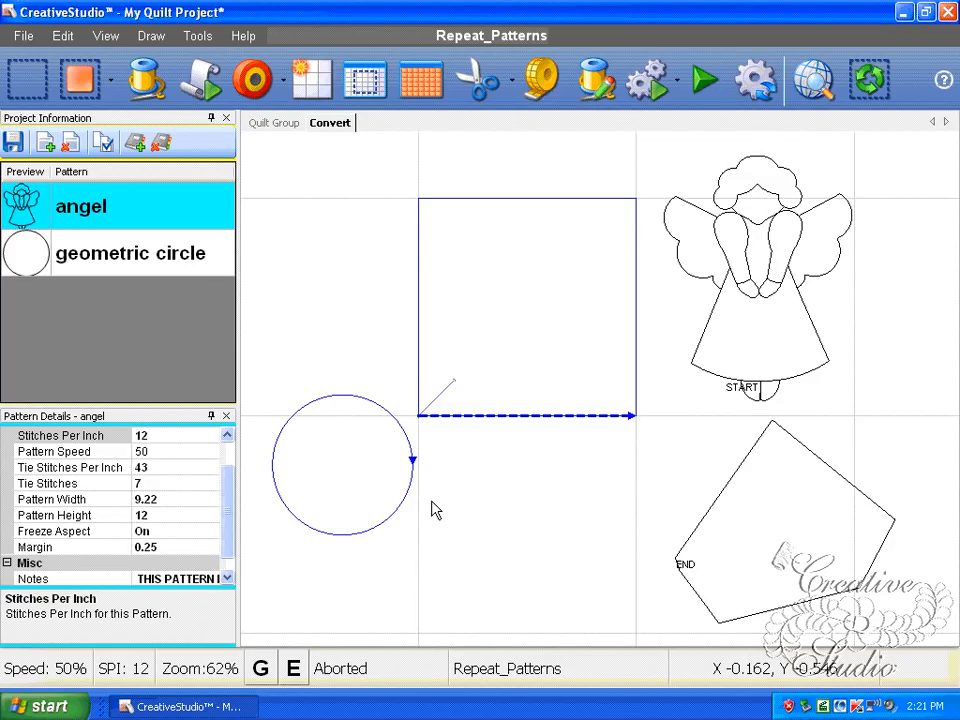
Convert the circle pattern to a curve and select its outline to inspect the curve nodes.
click(352, 456)
right_click(360, 466)
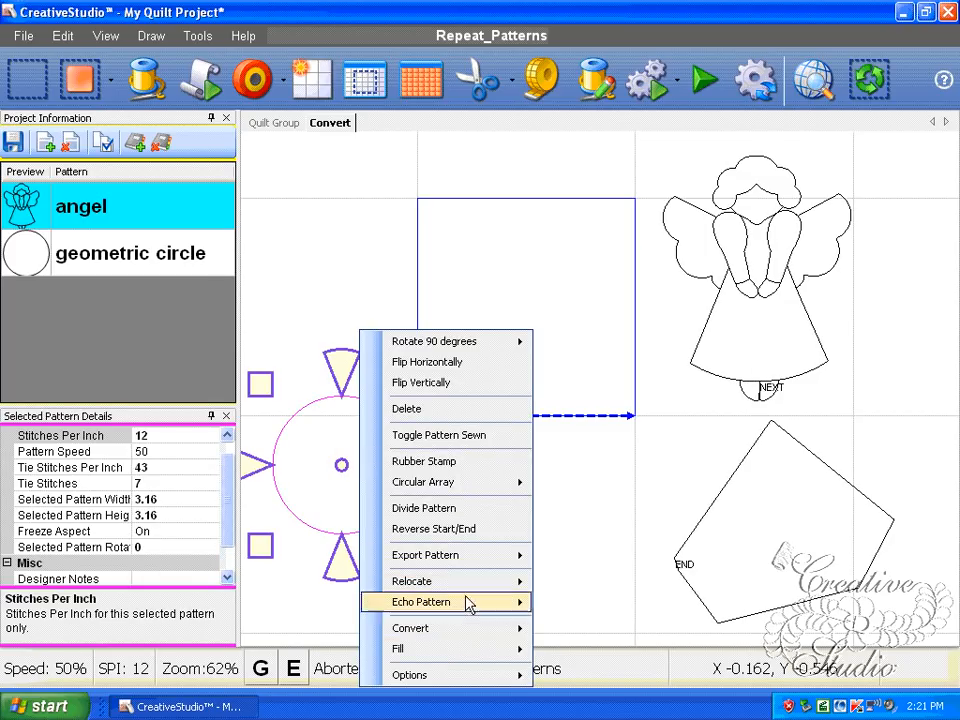
mouse_move(493, 632)
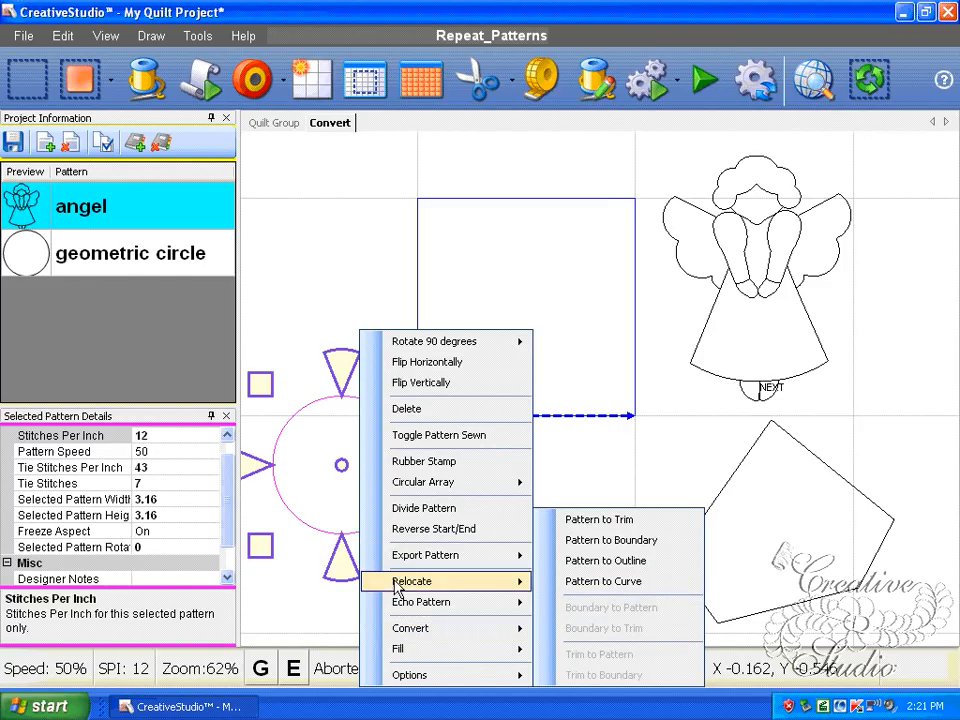
click(610, 582)
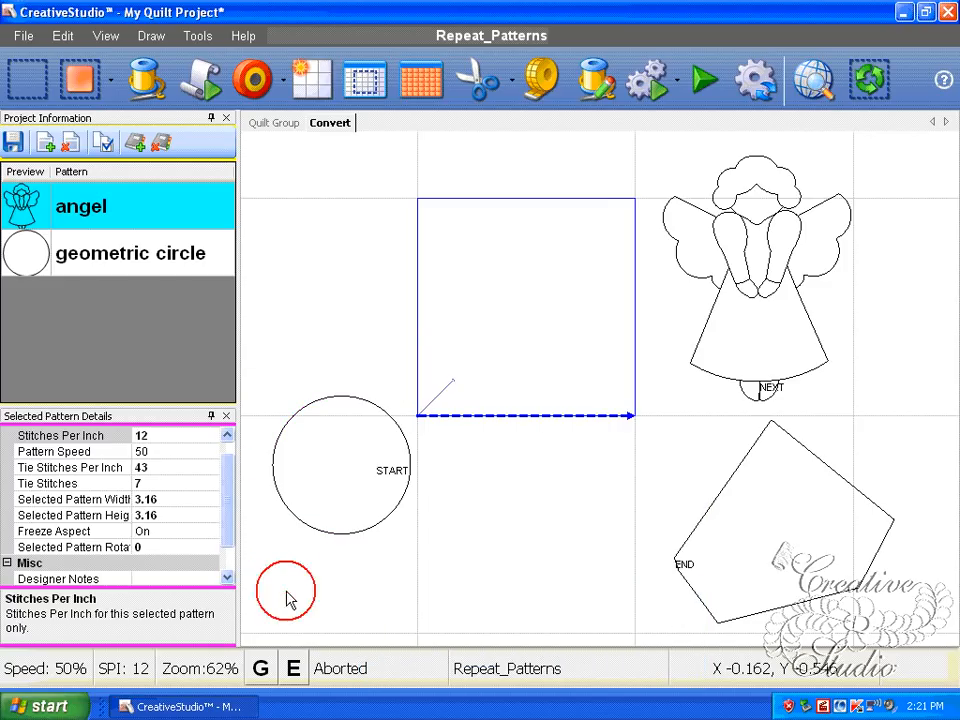
click(348, 537)
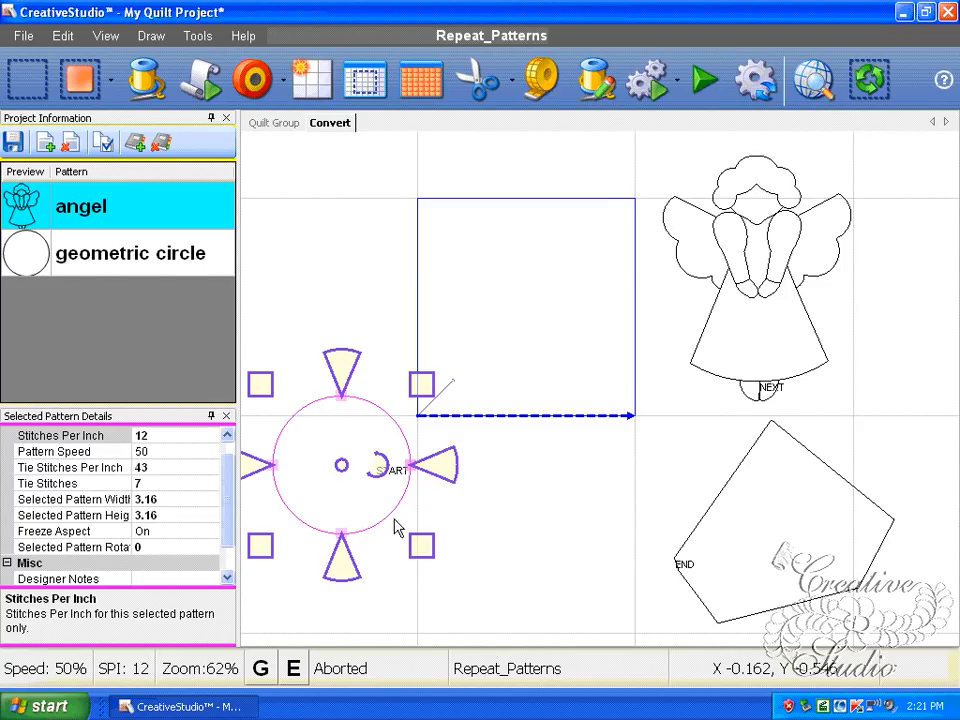
click(340, 462)
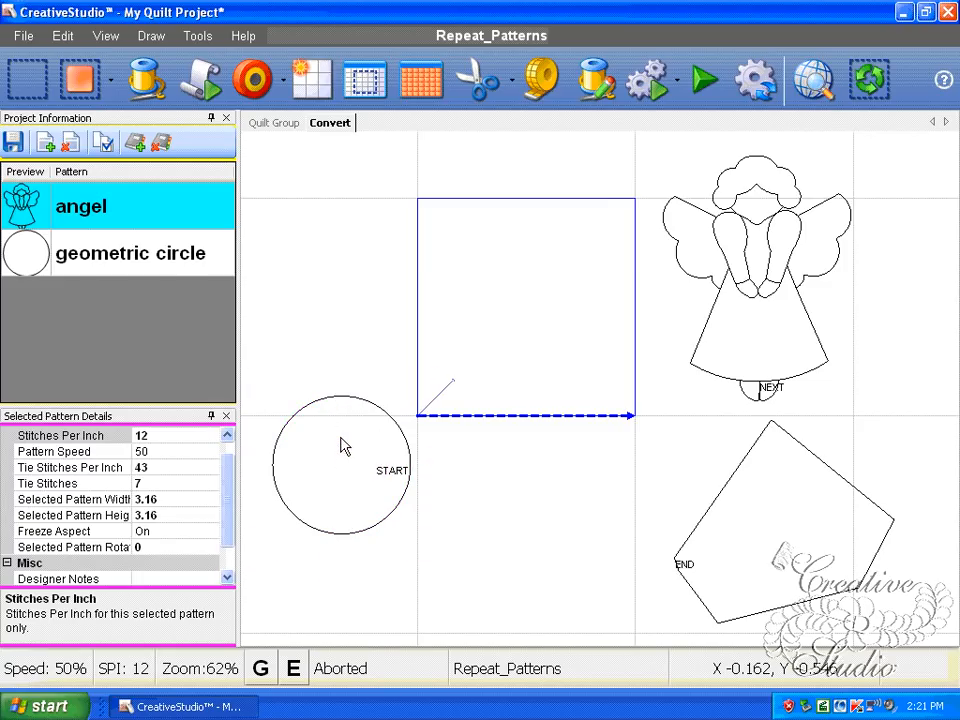
Convert the circle pattern to a curve and start Divide Pattern on it to display its nodes.
right_click(345, 452)
mouse_move(514, 628)
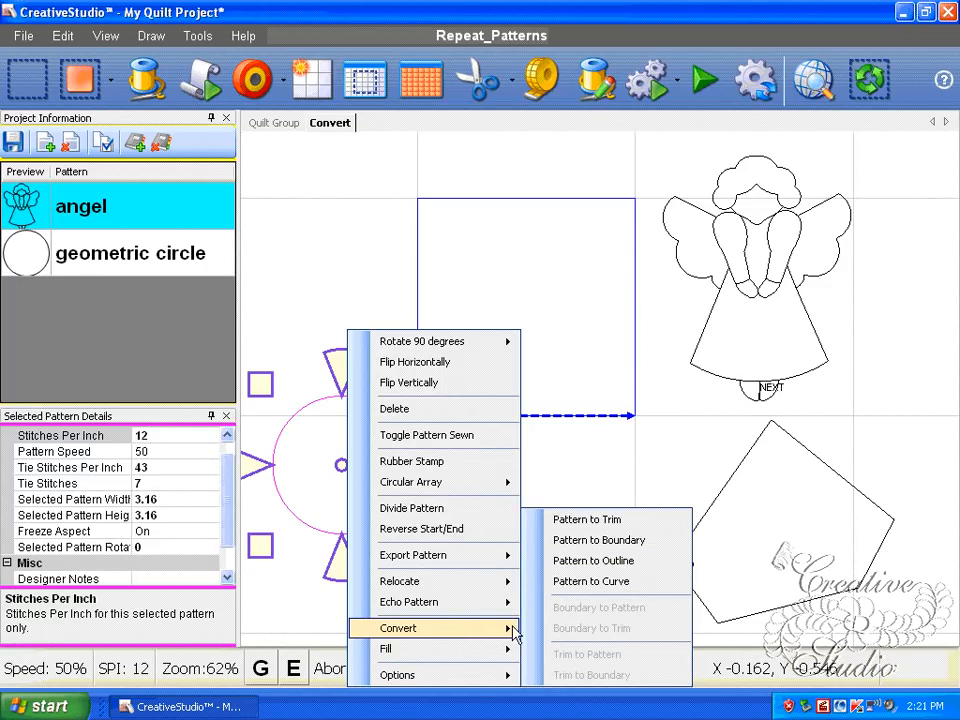
click(553, 579)
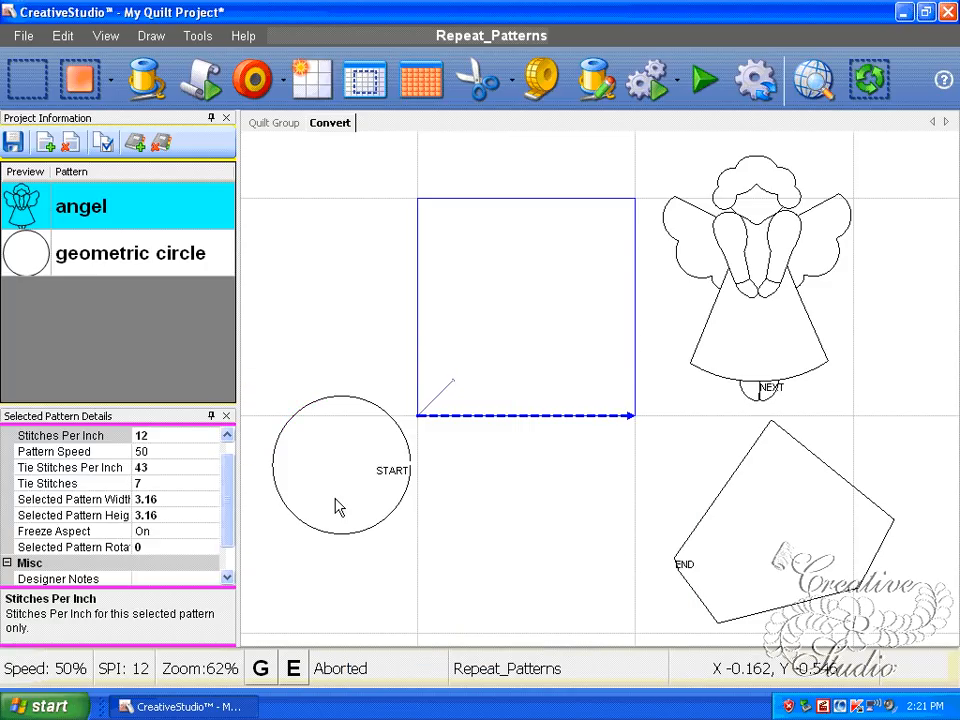
scroll(337, 508, up, 1)
right_click(336, 434)
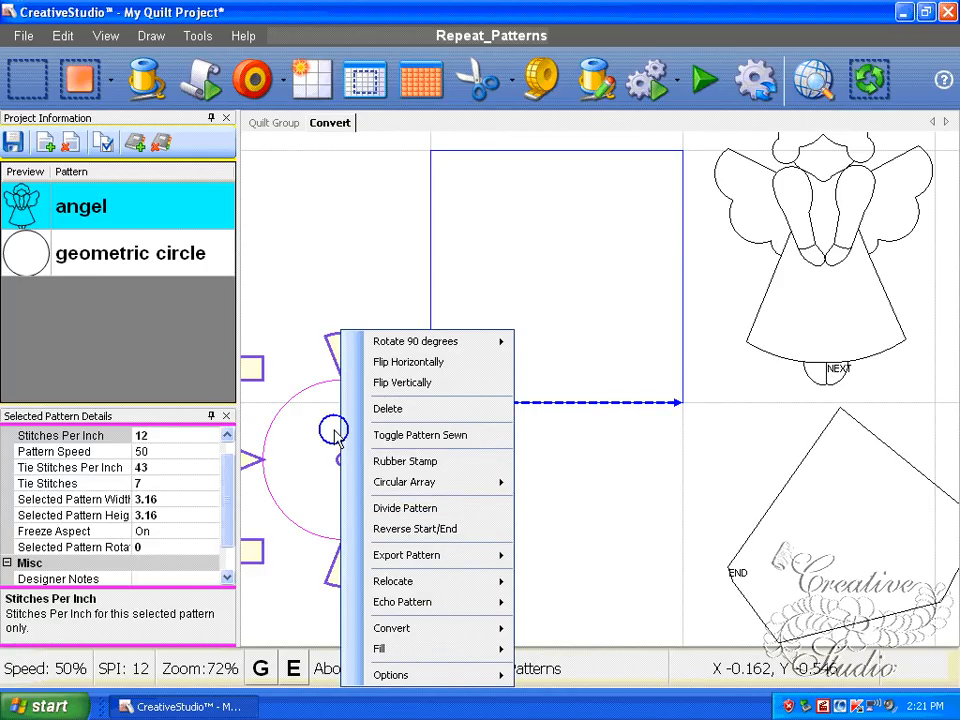
click(405, 508)
Examine the node spacing along the circle's outline at high magnification.
scroll(420, 414, up, 5)
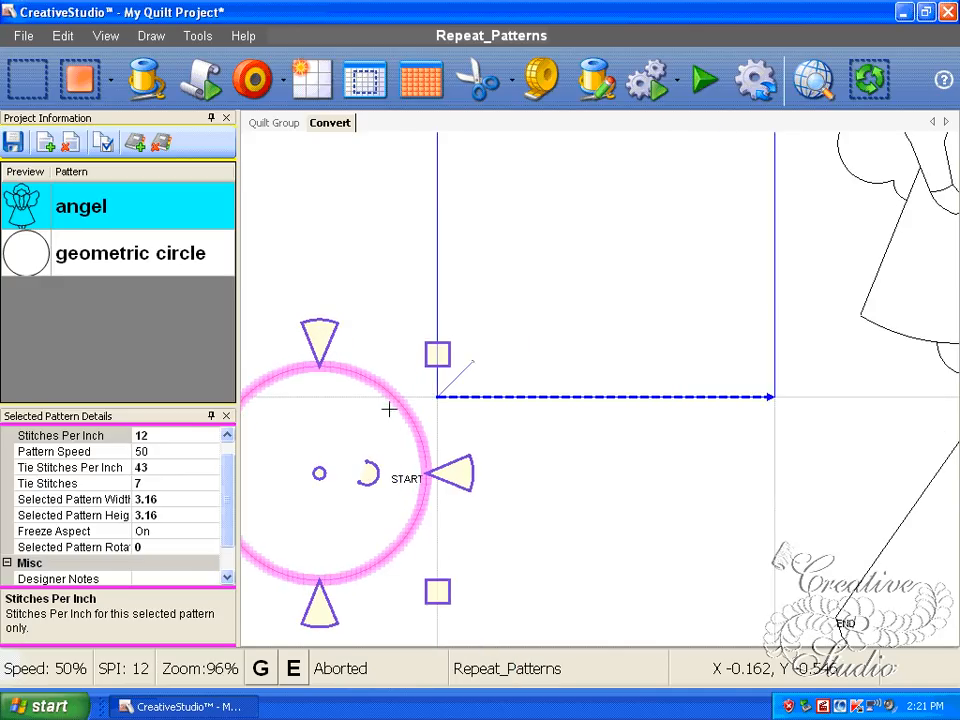
scroll(401, 422, up, 4)
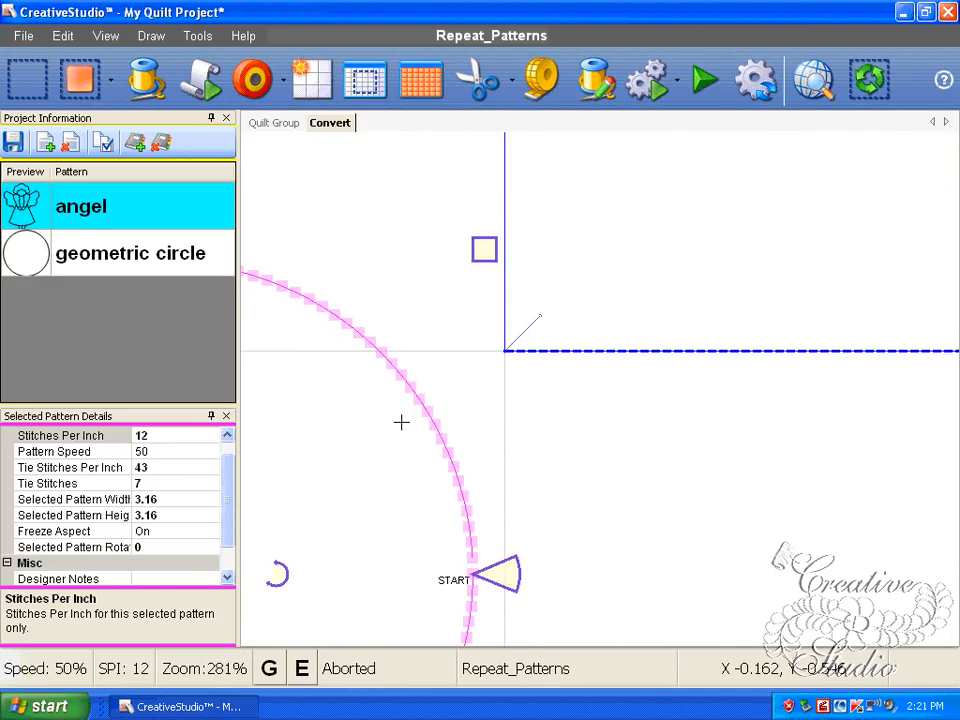
drag(401, 422, 592, 488)
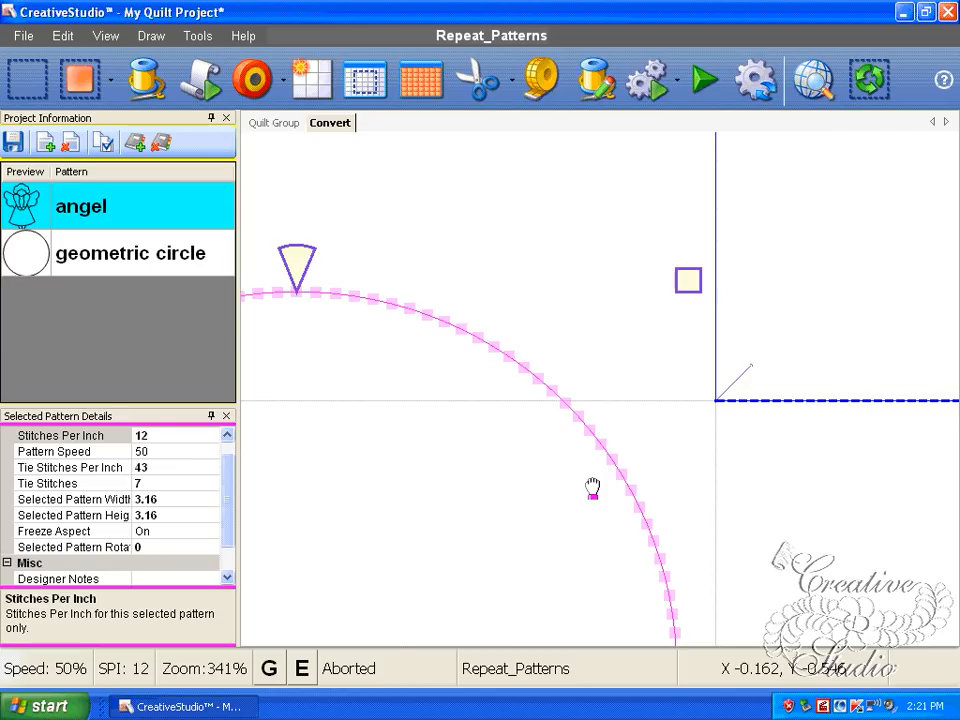
drag(592, 488, 467, 445)
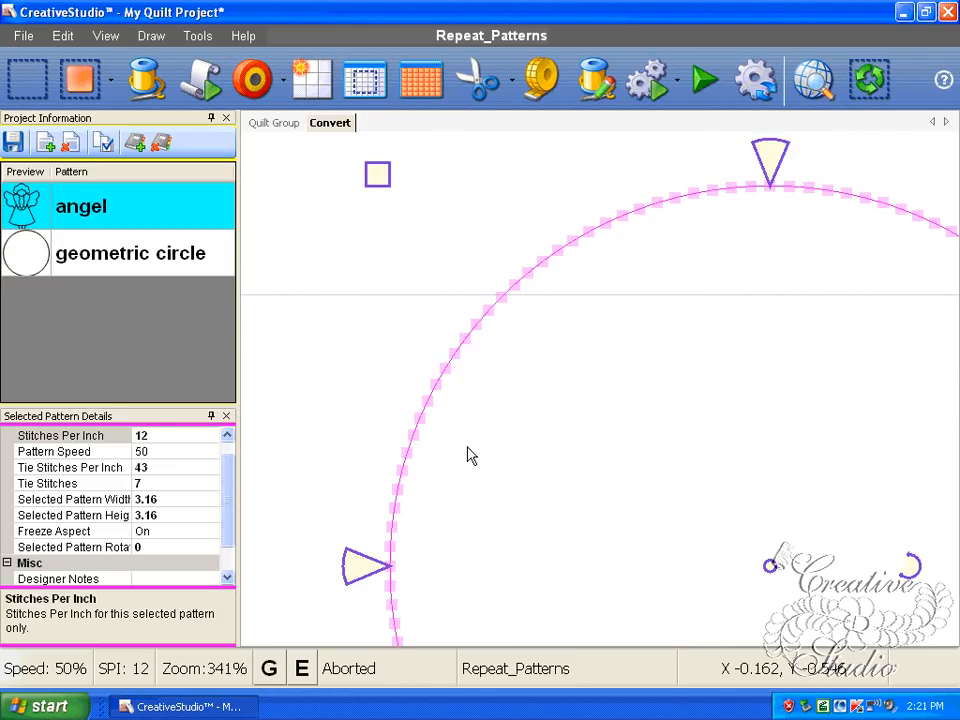
scroll(534, 332, up, 3)
scroll(561, 229, up, 5)
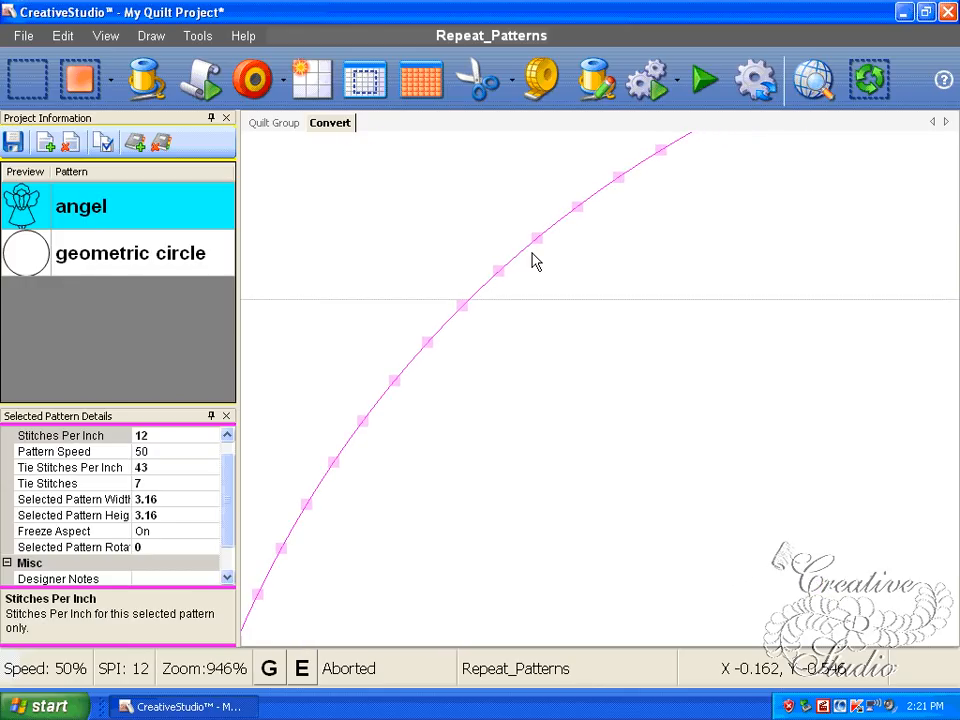
scroll(535, 262, down, 1)
scroll(536, 263, up, 3)
scroll(536, 263, up, 3)
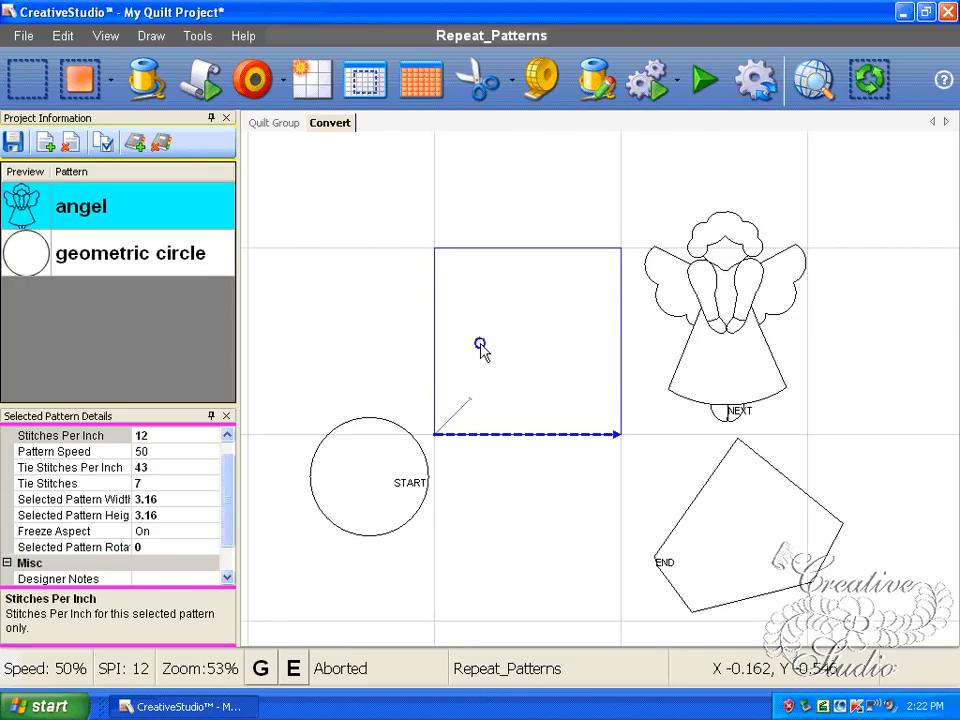
Try converting the square boundary to a pattern and check where it falls in the sewing order.
right_click(480, 347)
mouse_move(551, 440)
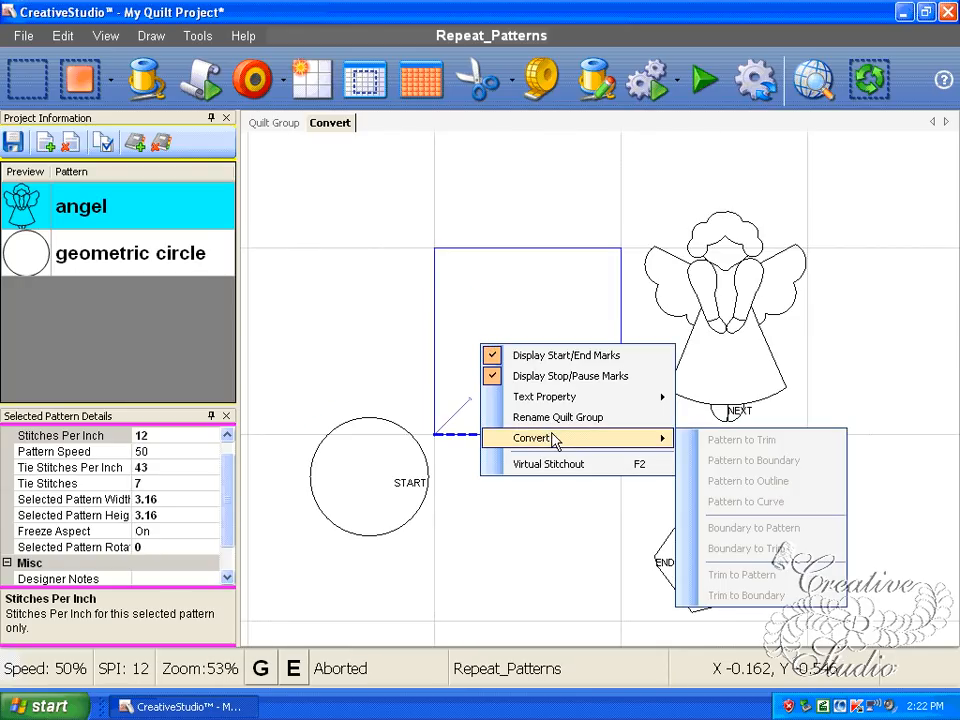
click(479, 250)
right_click(469, 313)
mouse_move(540, 412)
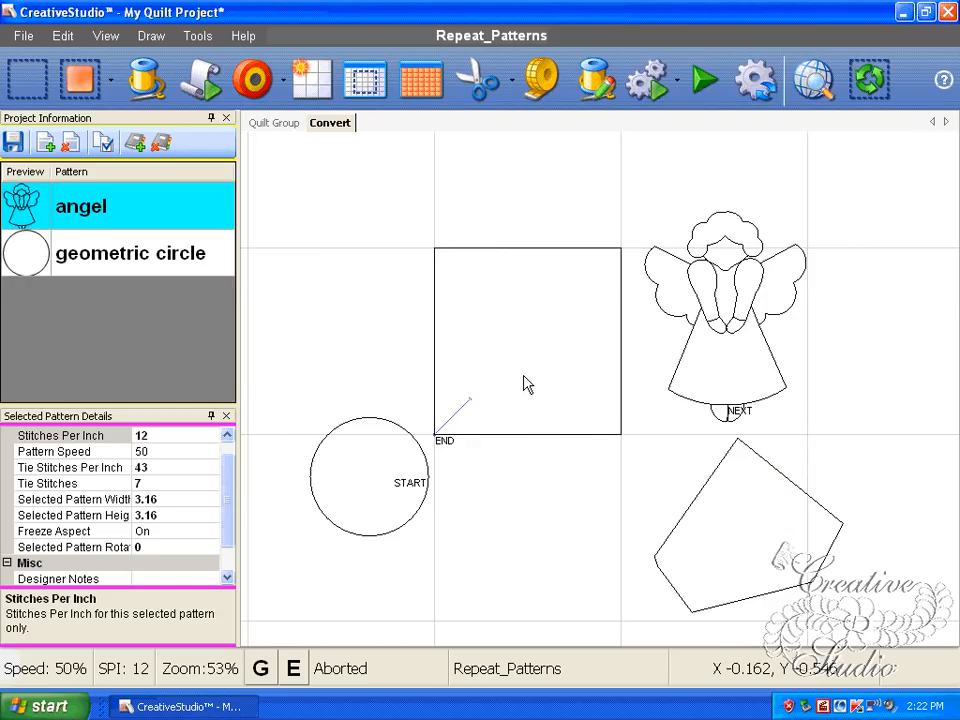
key(ctrl+w)
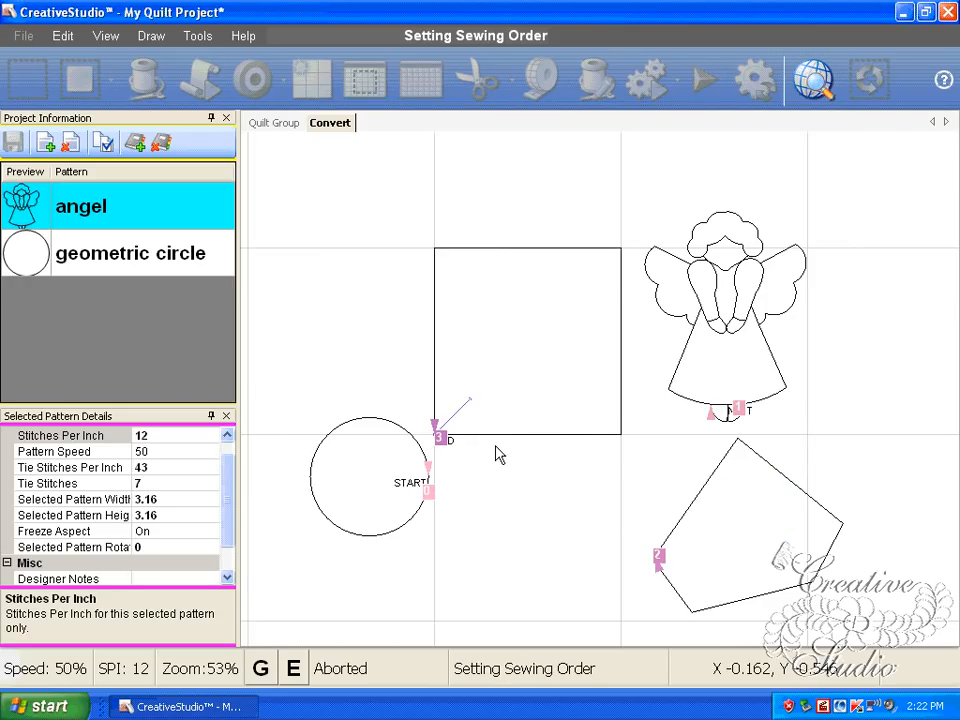
key(Escape)
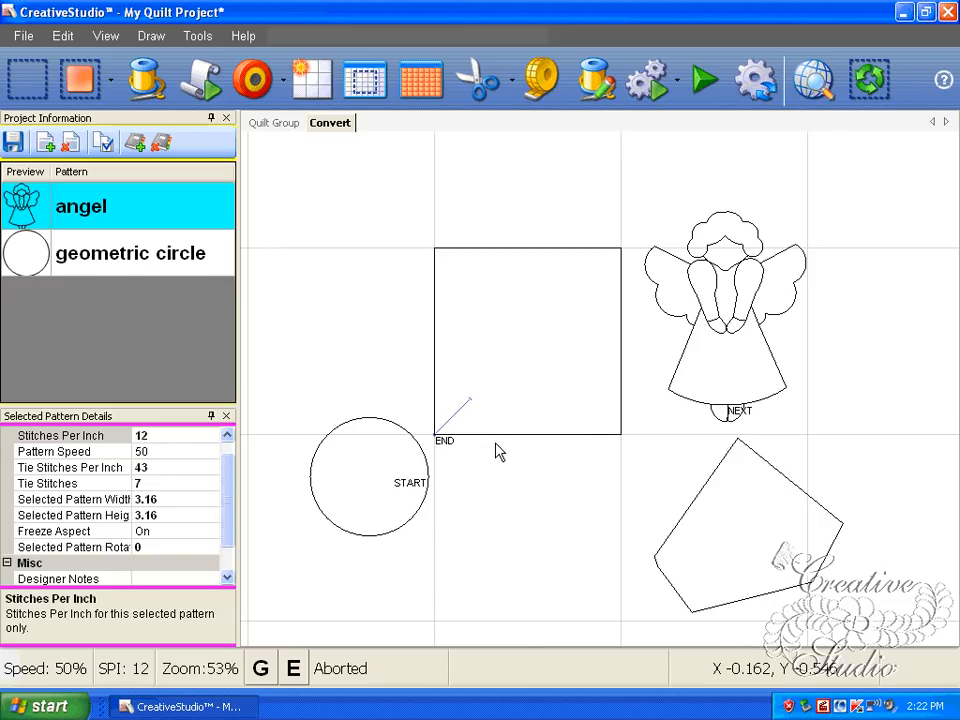
Select the square boundary and convert it to a trim.
right_click(505, 312)
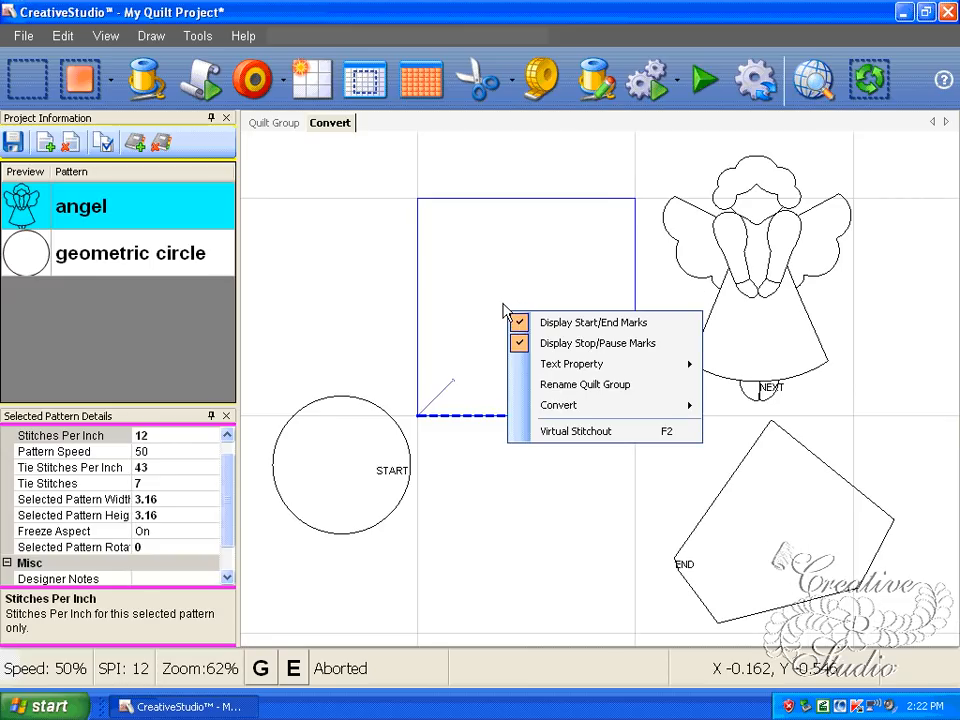
click(493, 369)
right_click(496, 317)
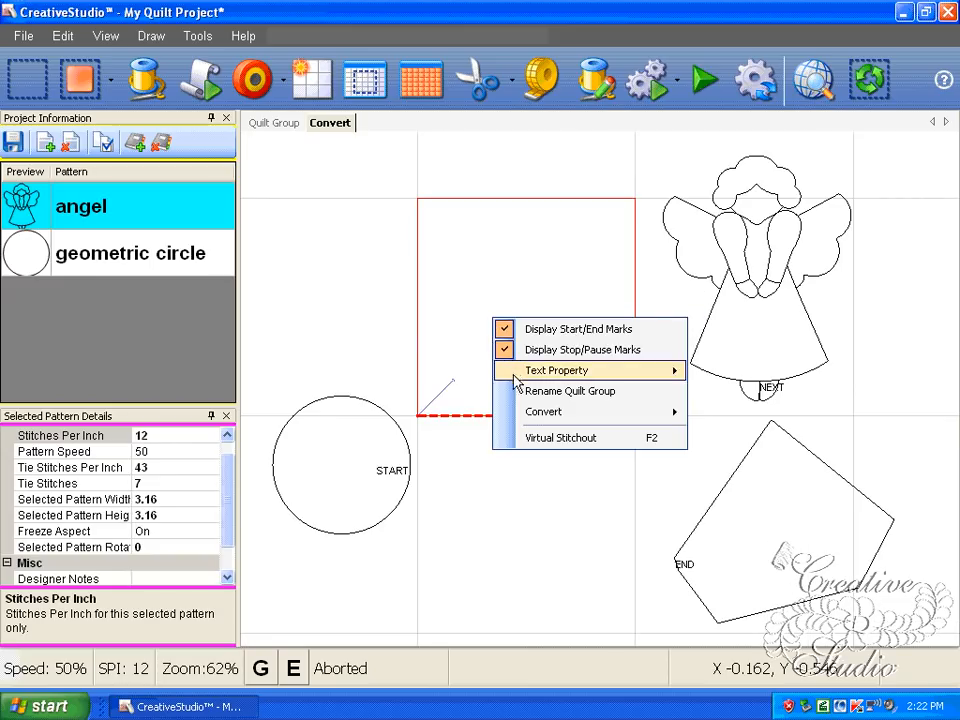
click(489, 474)
right_click(489, 297)
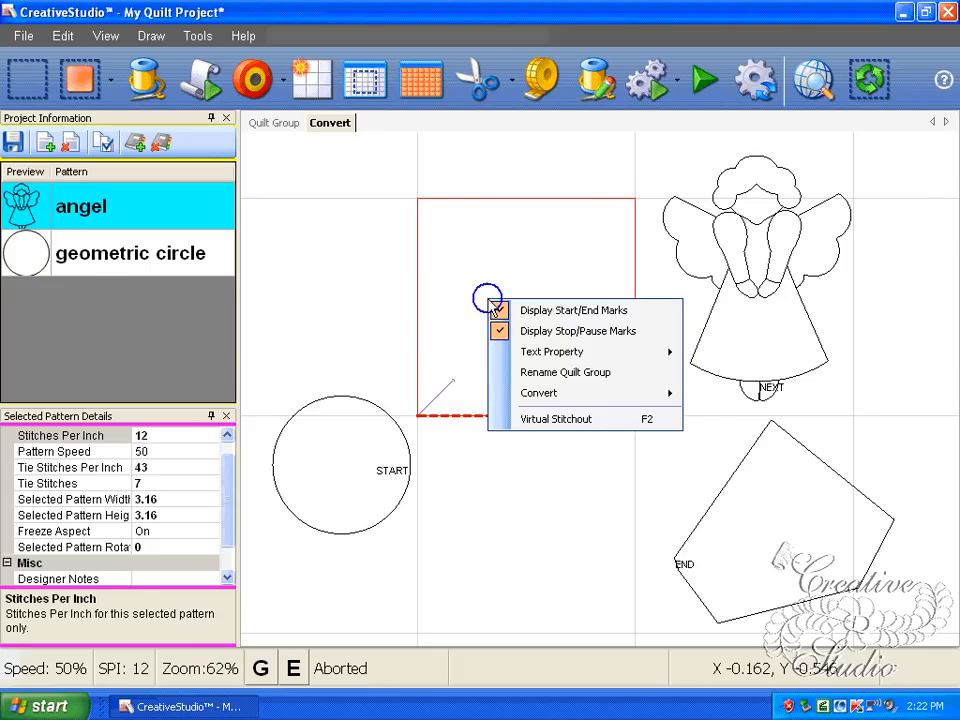
mouse_move(553, 400)
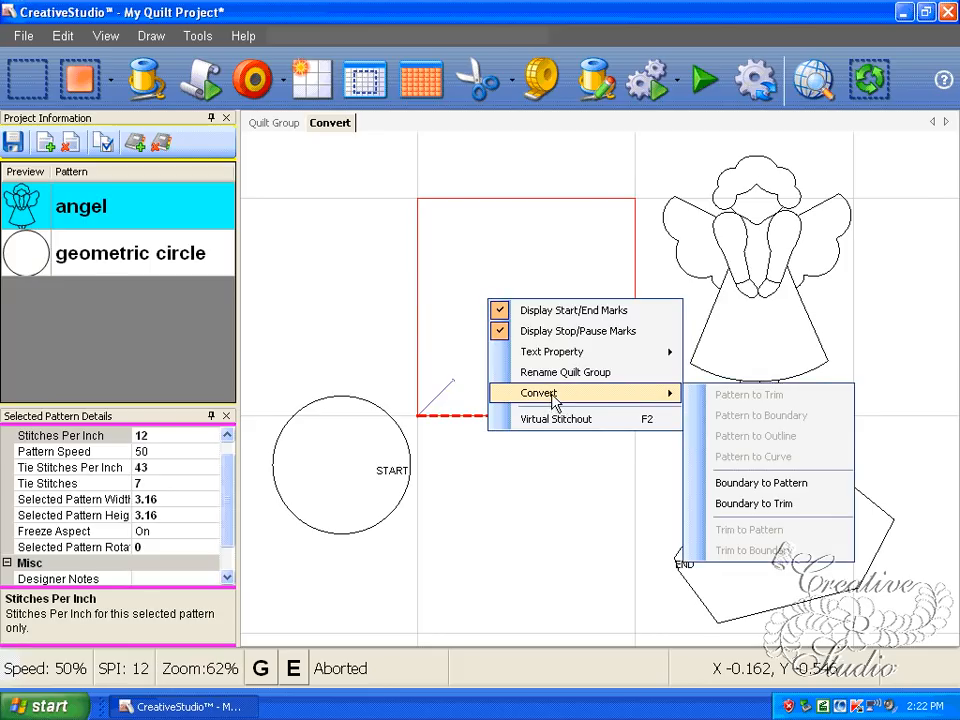
click(767, 507)
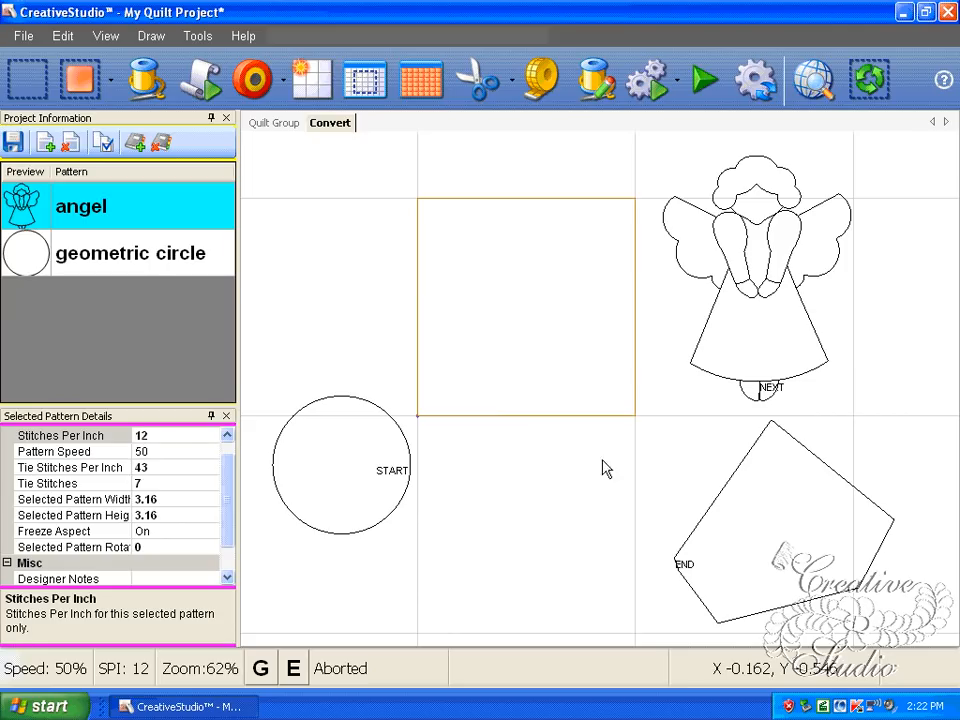
Move the angel slightly farther away from the square trim and deselect it.
scroll(510, 458, down, 1)
click(756, 300)
drag(744, 281, 782, 274)
click(564, 506)
scroll(630, 508, down, 3)
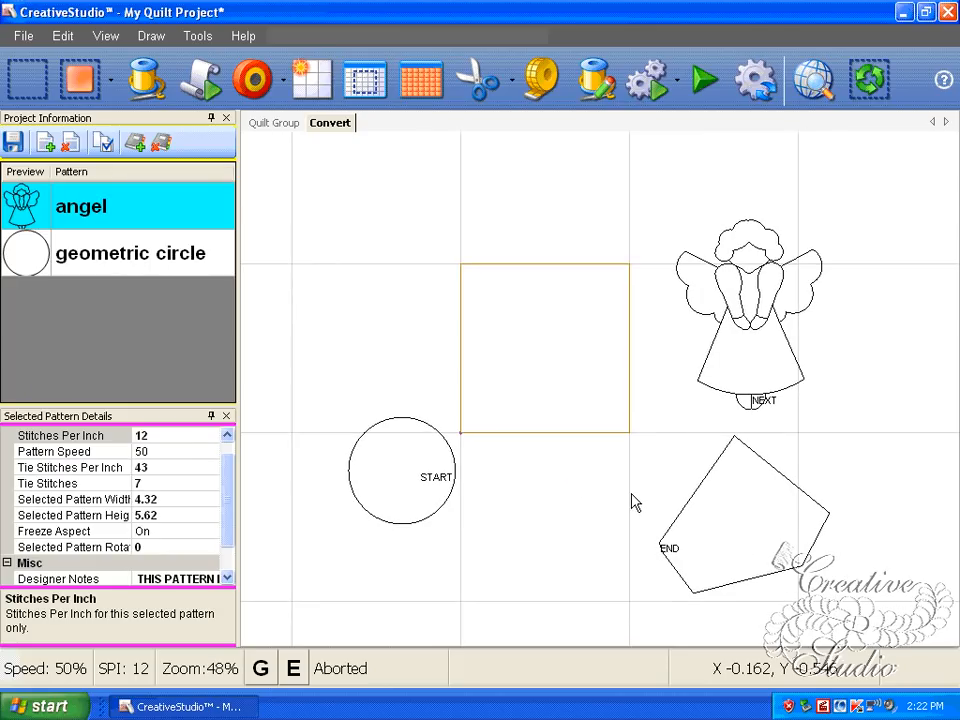
scroll(631, 502, up, 3)
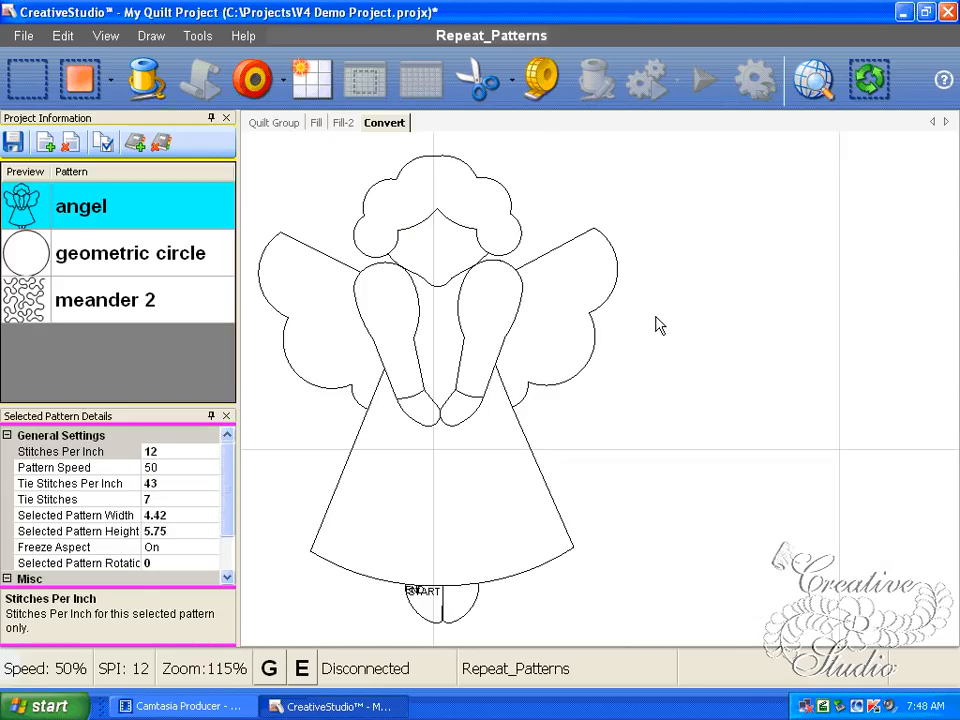
Convert the angel pattern to an outline.
right_click(430, 321)
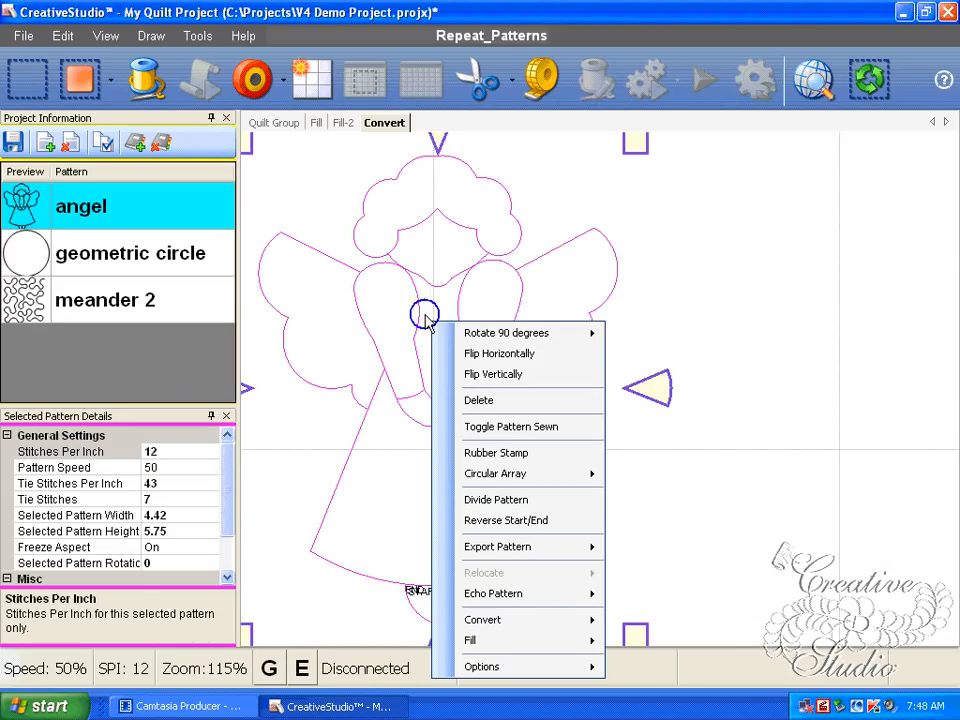
mouse_move(585, 619)
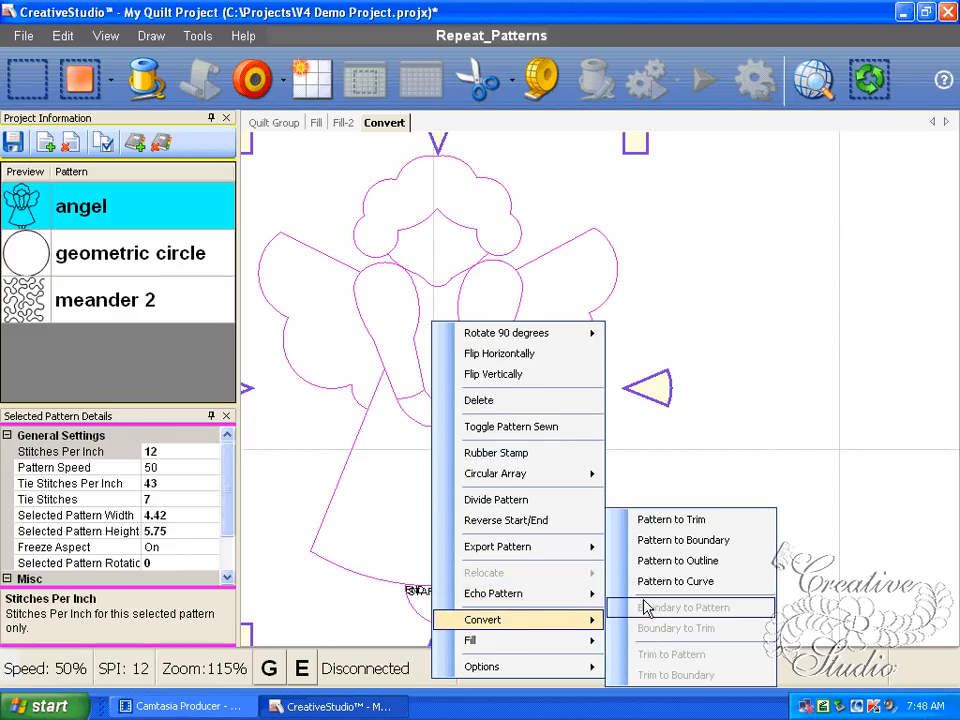
click(676, 563)
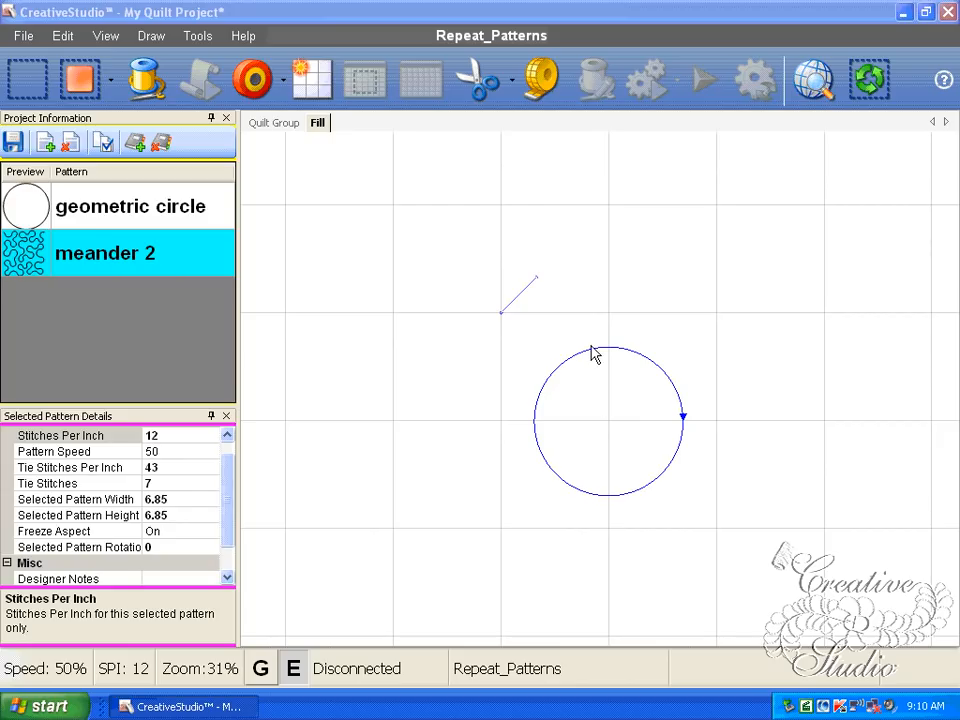
Start a Repeat Patterns layout with the meander 2 pattern and set its reference point to UpperLeftCorner.
scroll(565, 340, up, 1)
scroll(639, 360, up, 4)
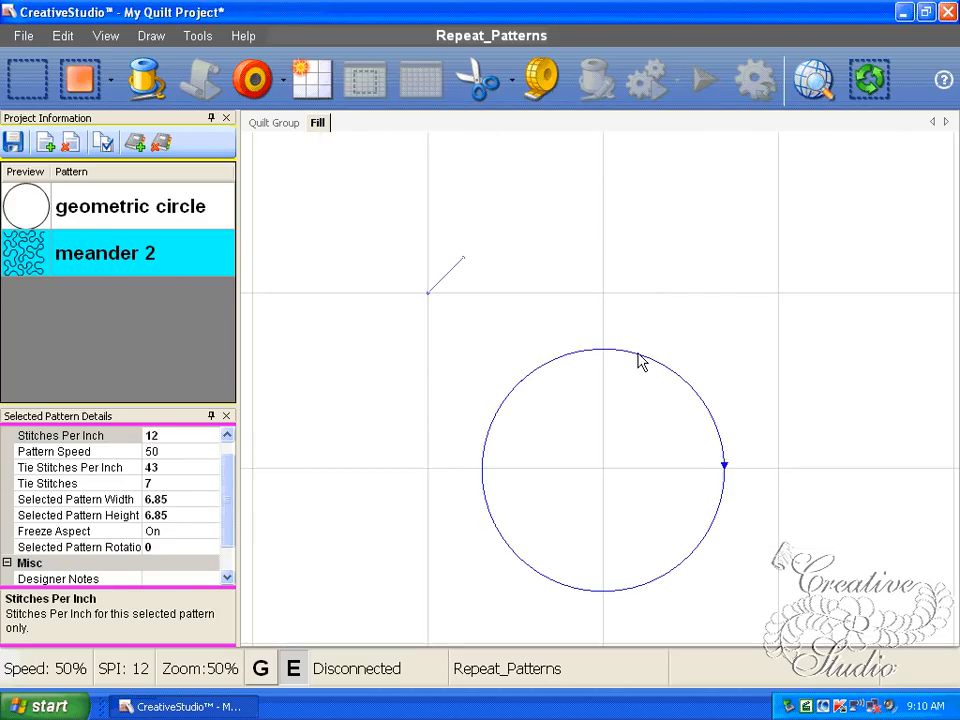
scroll(641, 362, down, 1)
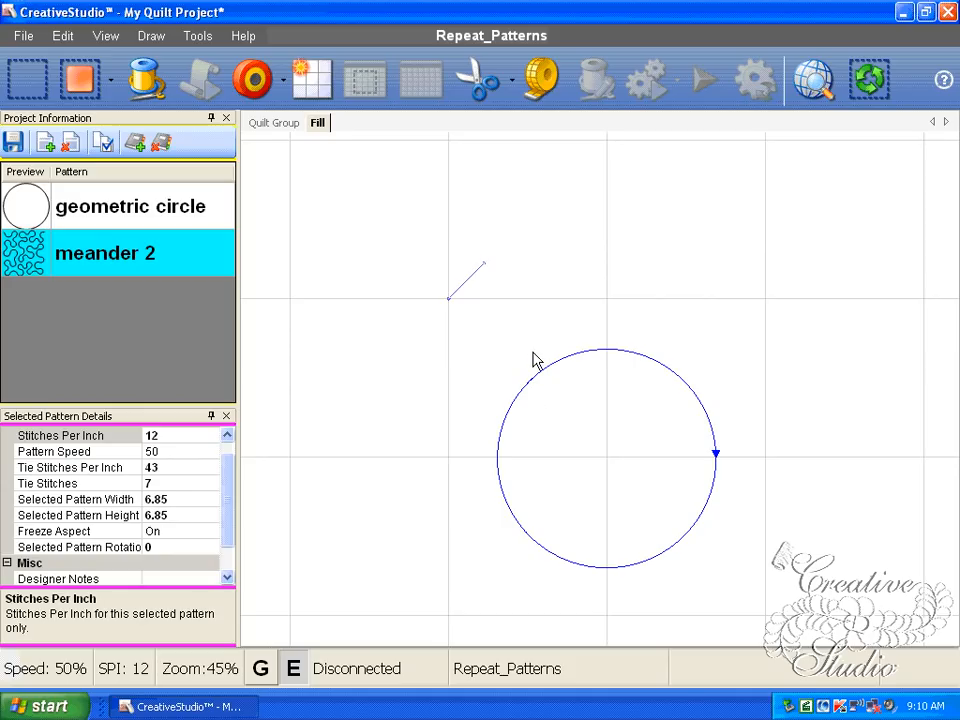
click(90, 251)
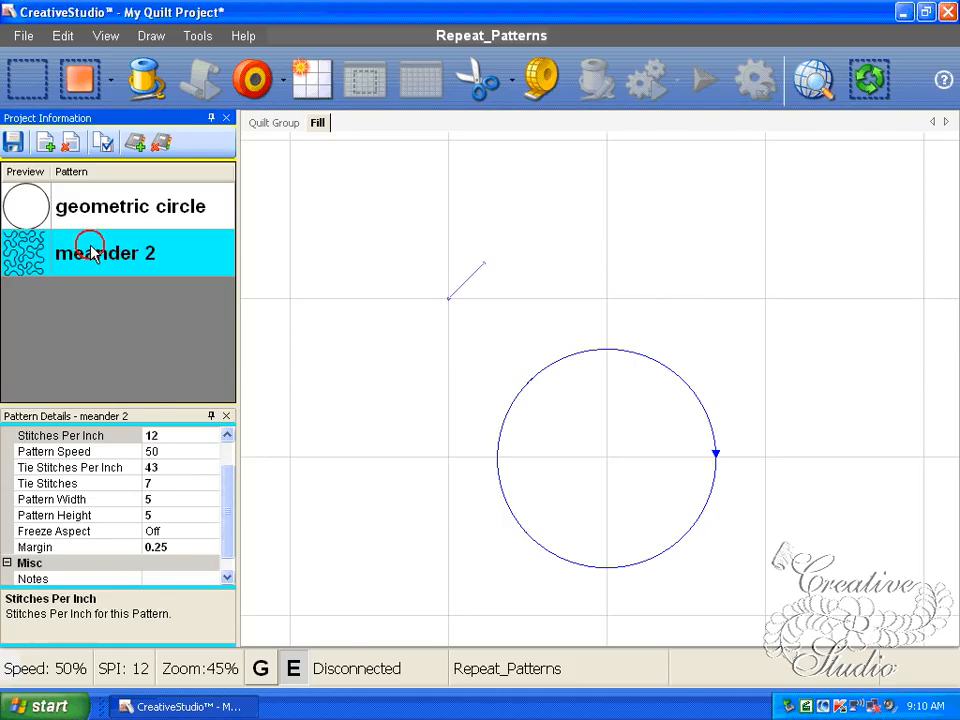
click(311, 88)
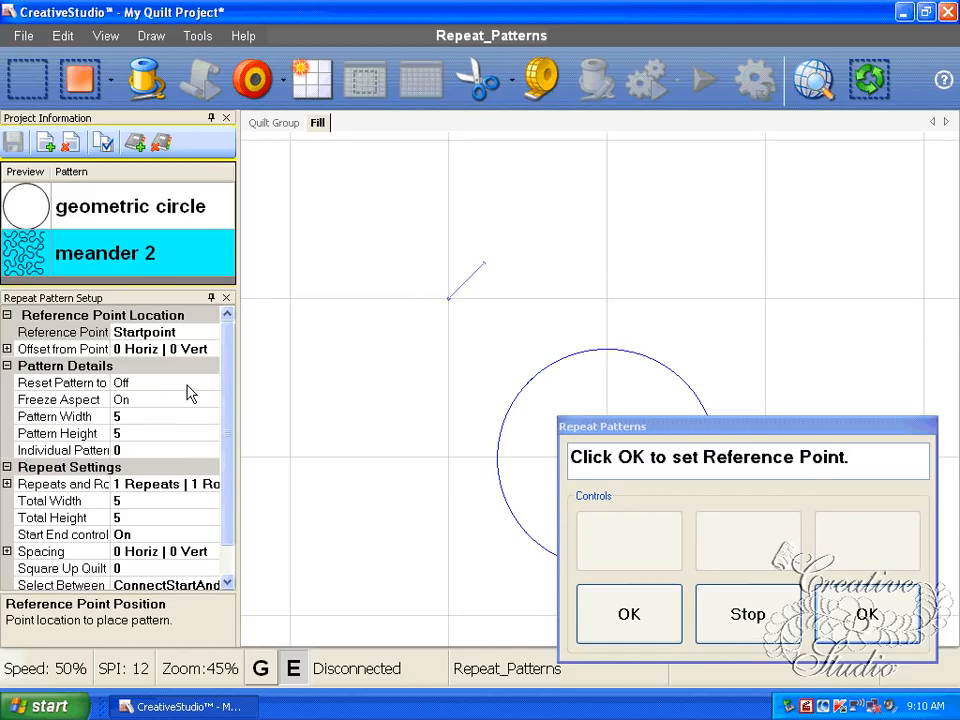
click(207, 334)
click(210, 332)
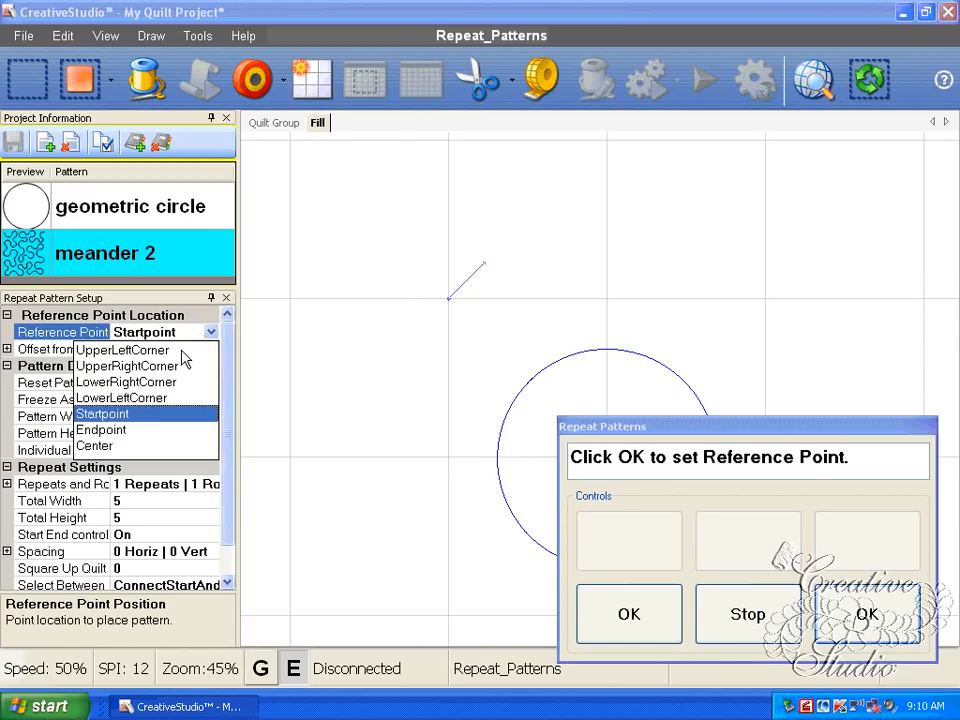
click(176, 350)
Place meander 2 over the circle boundary with 2 repeats and 2 rows, and close the repeat setup.
click(208, 484)
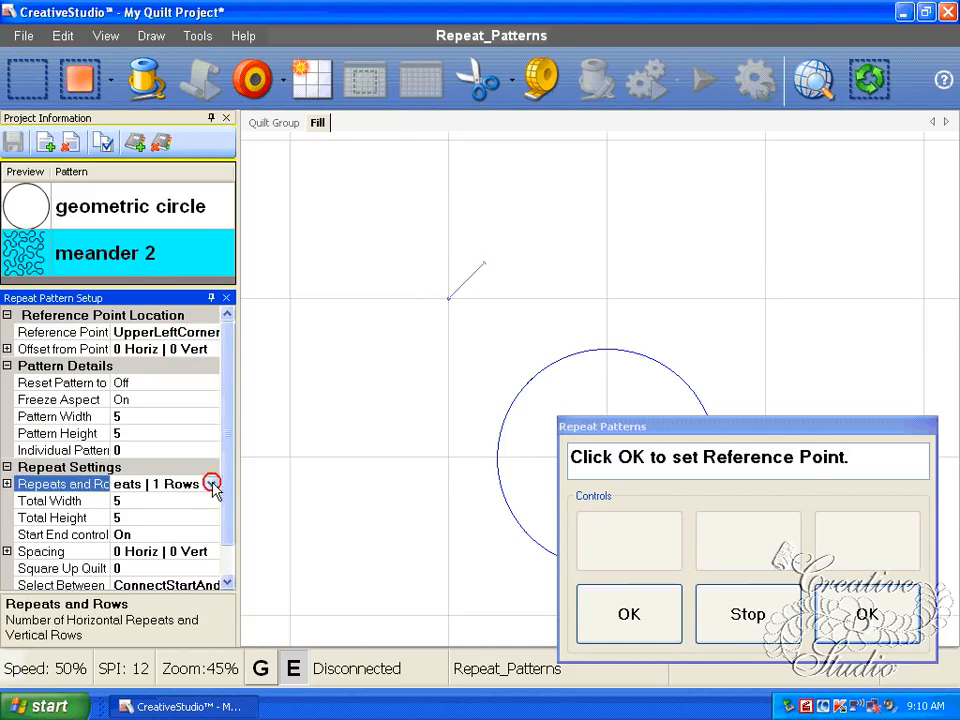
click(212, 485)
click(248, 508)
click(248, 569)
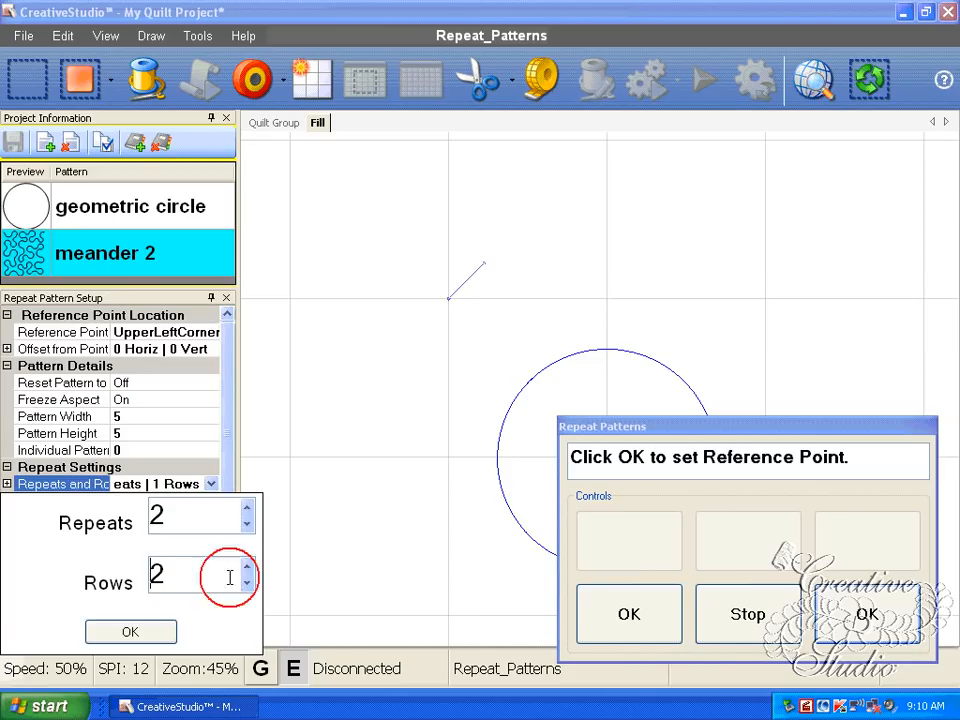
click(140, 630)
click(604, 626)
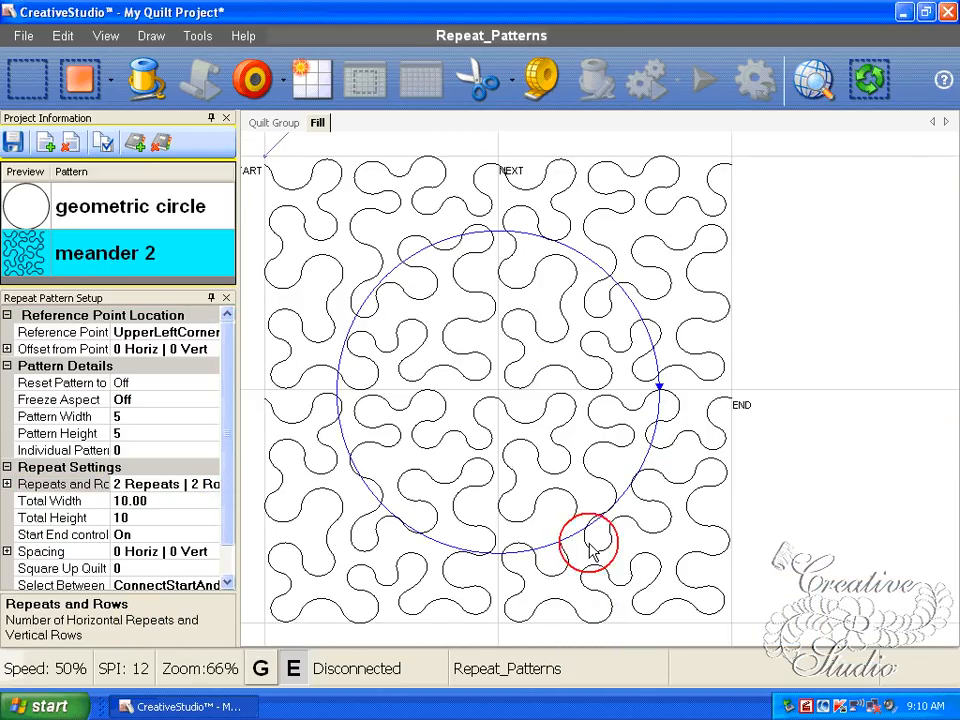
scroll(590, 550, down, 1)
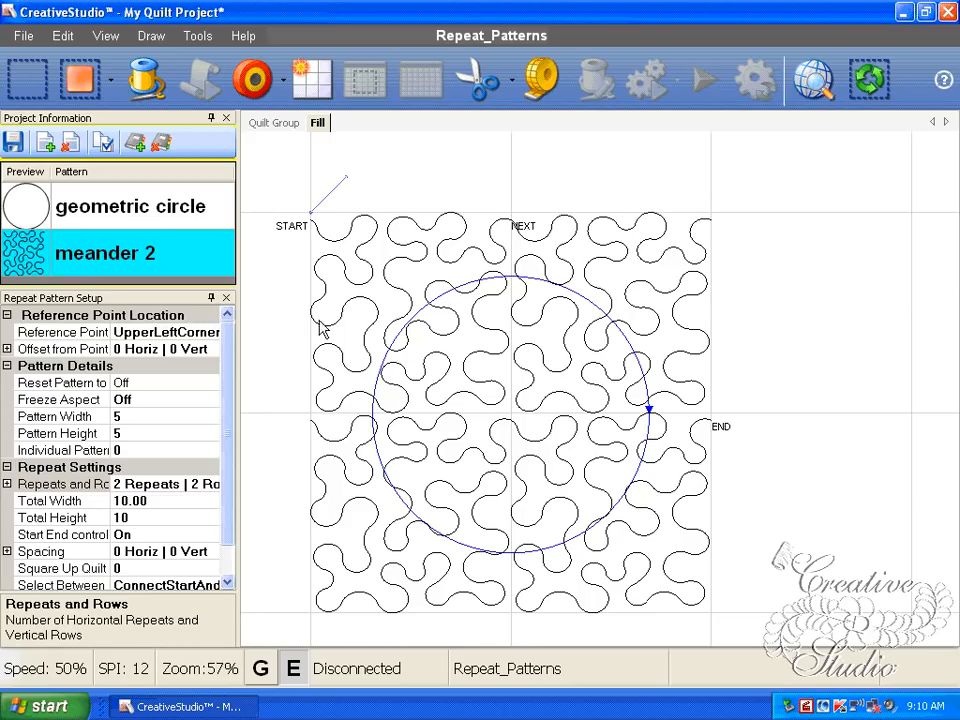
click(228, 300)
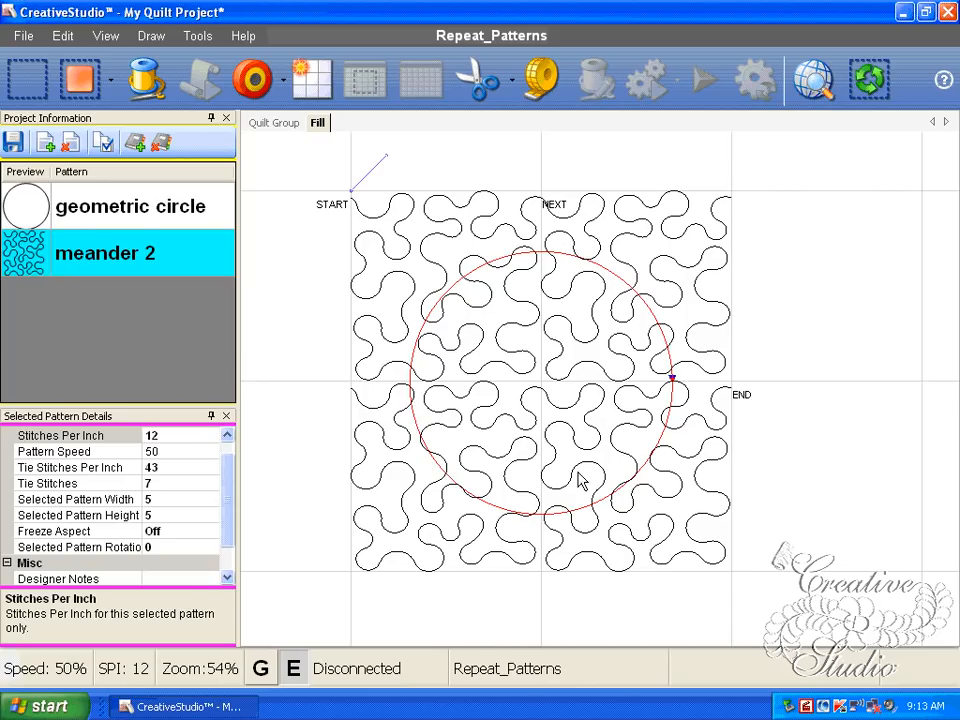
Select all the meander 2 repeats, fill them outside the circle boundary, and clear the selection.
click(473, 232)
click(640, 242)
click(848, 534)
drag(807, 645, 318, 167)
right_click(401, 231)
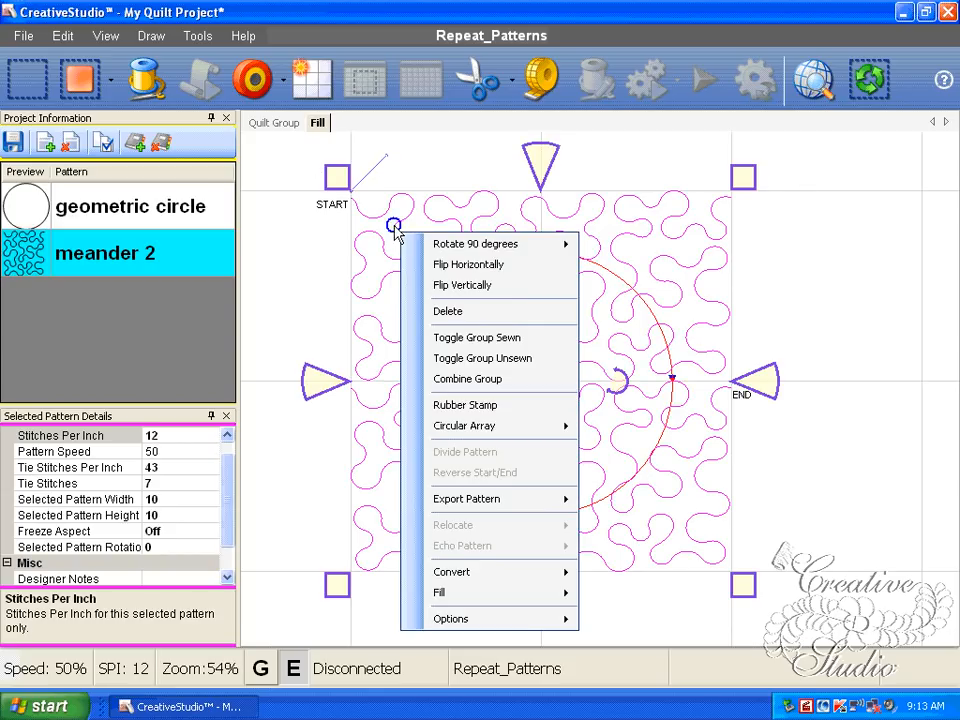
mouse_move(489, 596)
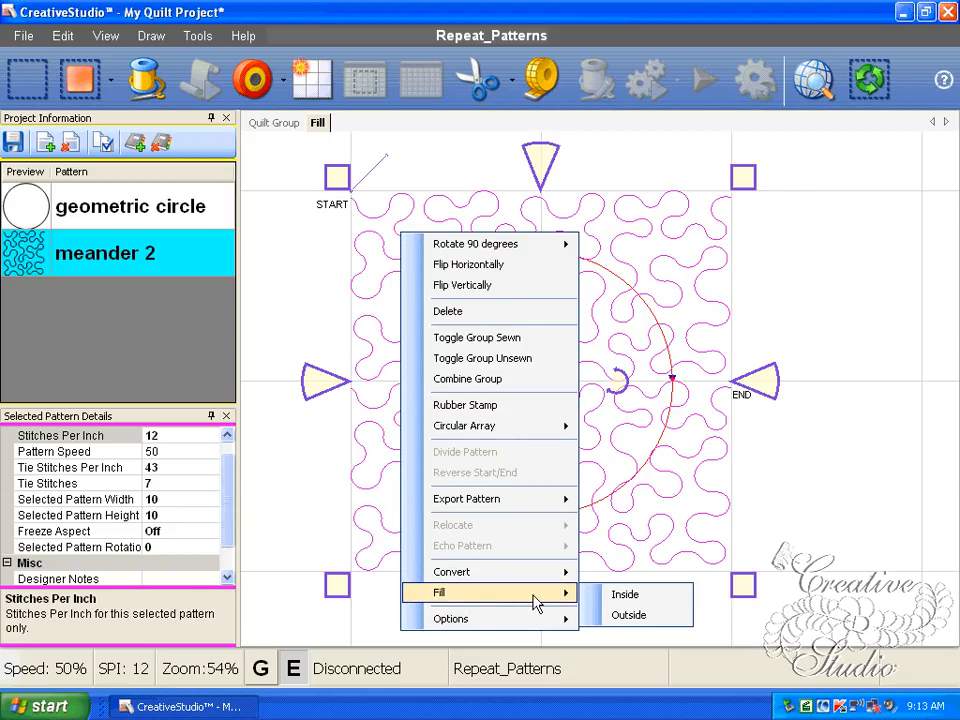
click(628, 617)
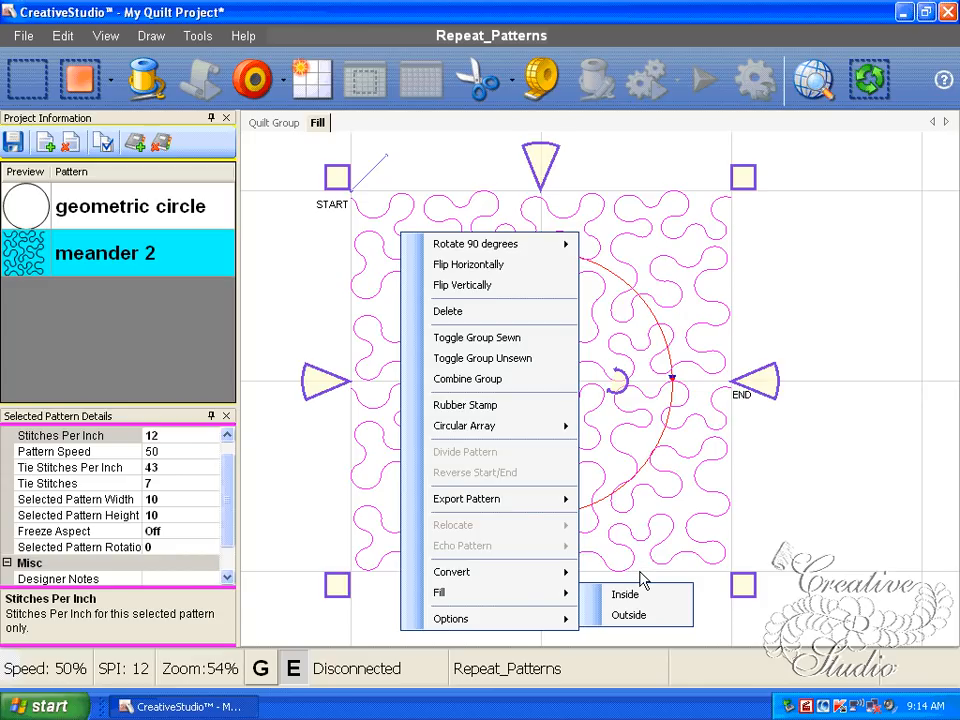
click(769, 297)
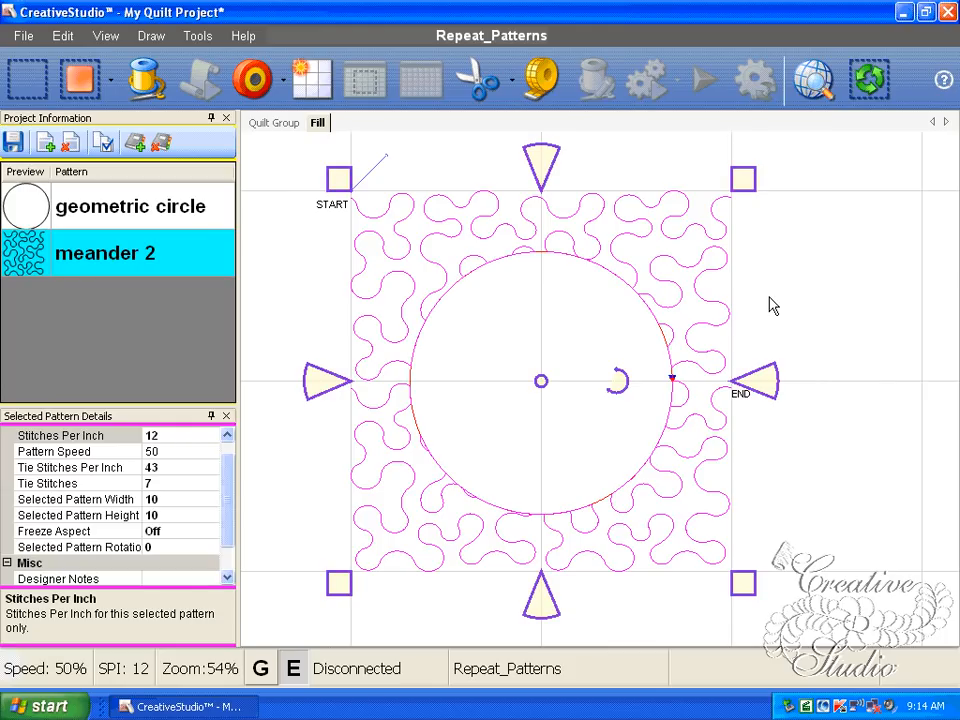
click(403, 247)
click(605, 290)
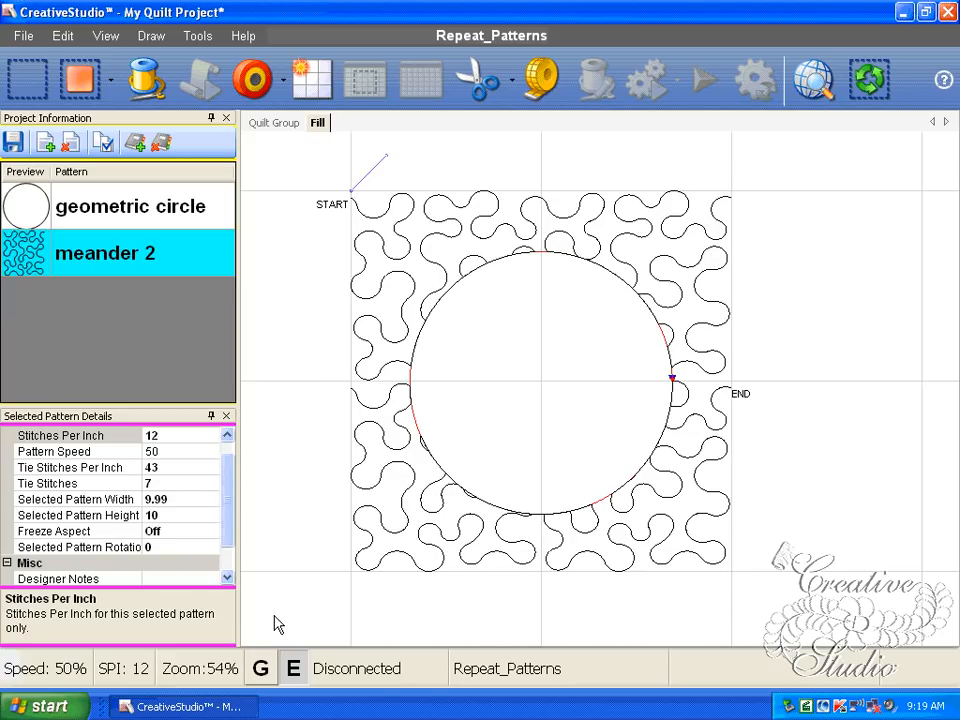
key(ctrl+d)
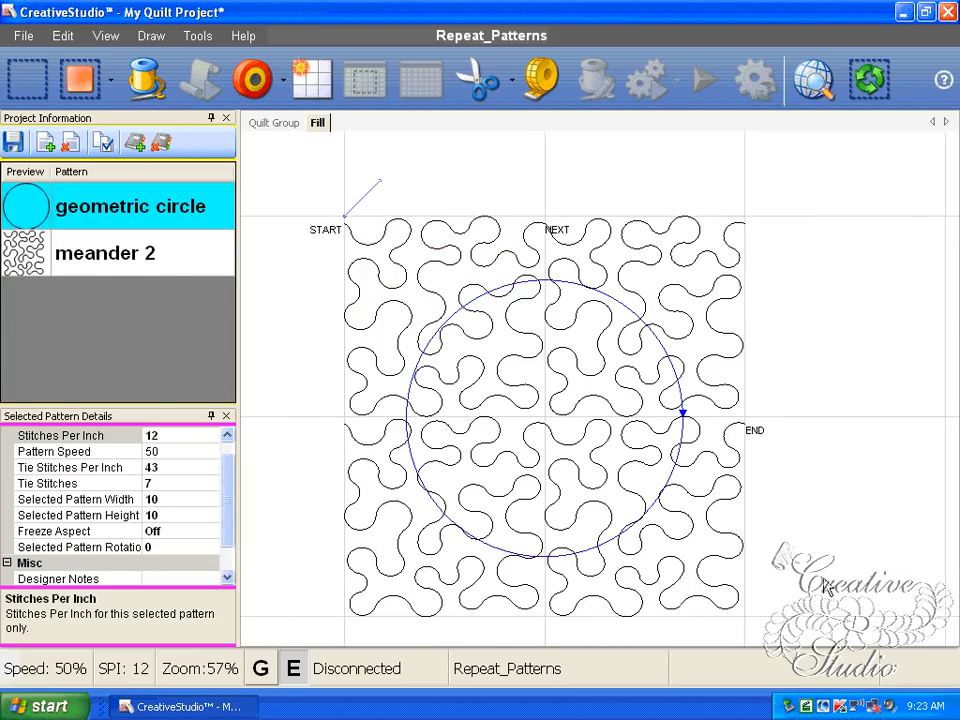
Select the whole meander 2 group and fill it inside the circle trim, inspecting the stitching path along the circle's upper edge.
drag(814, 640, 305, 180)
right_click(382, 267)
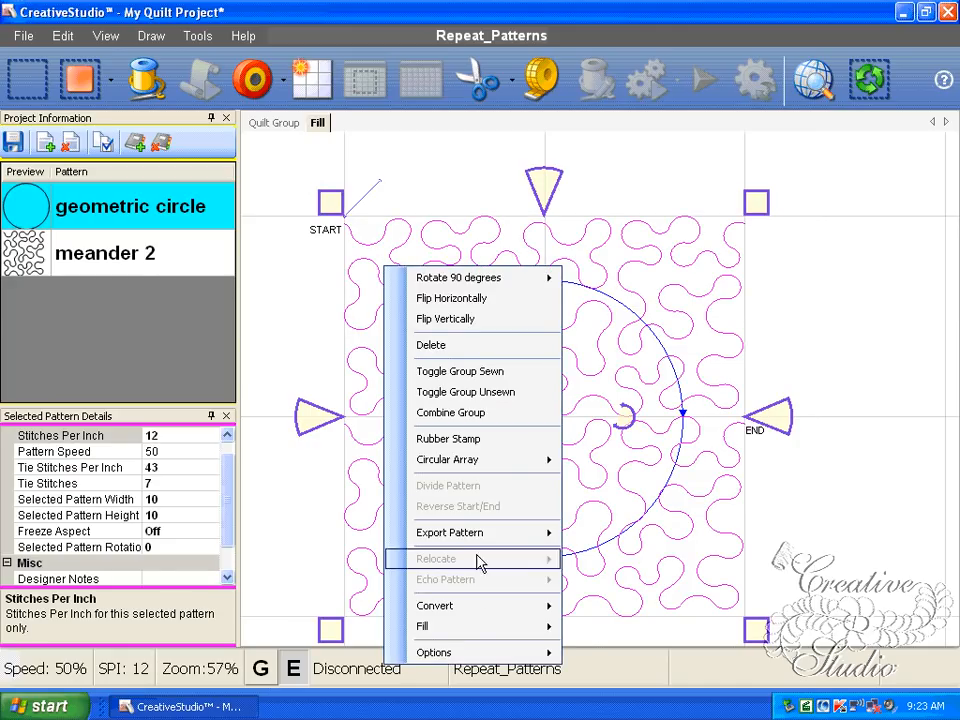
mouse_move(476, 627)
click(603, 630)
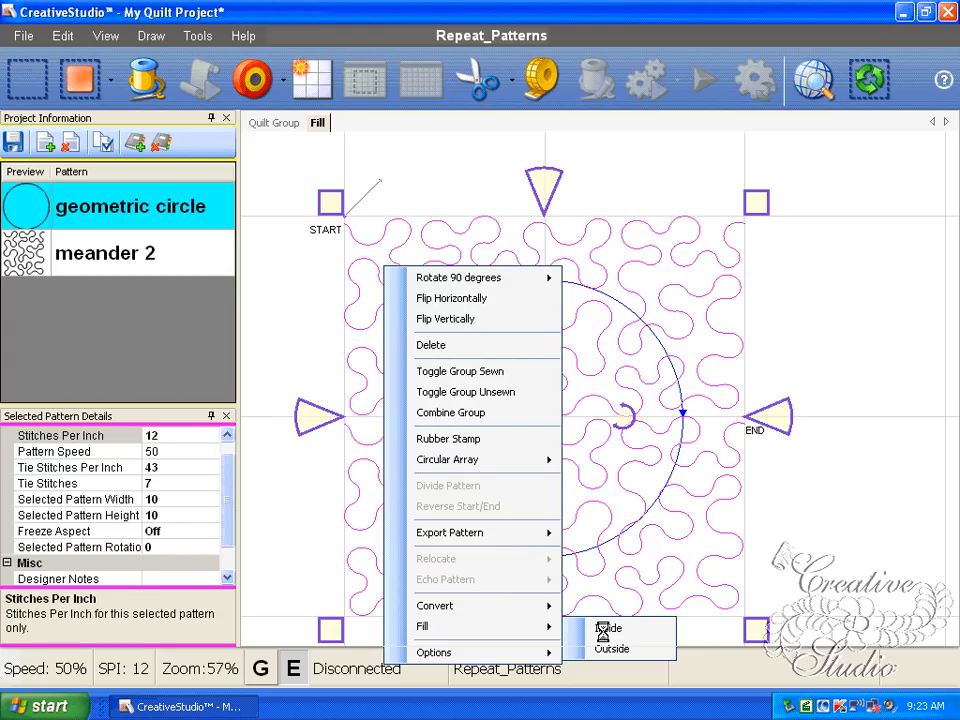
click(606, 630)
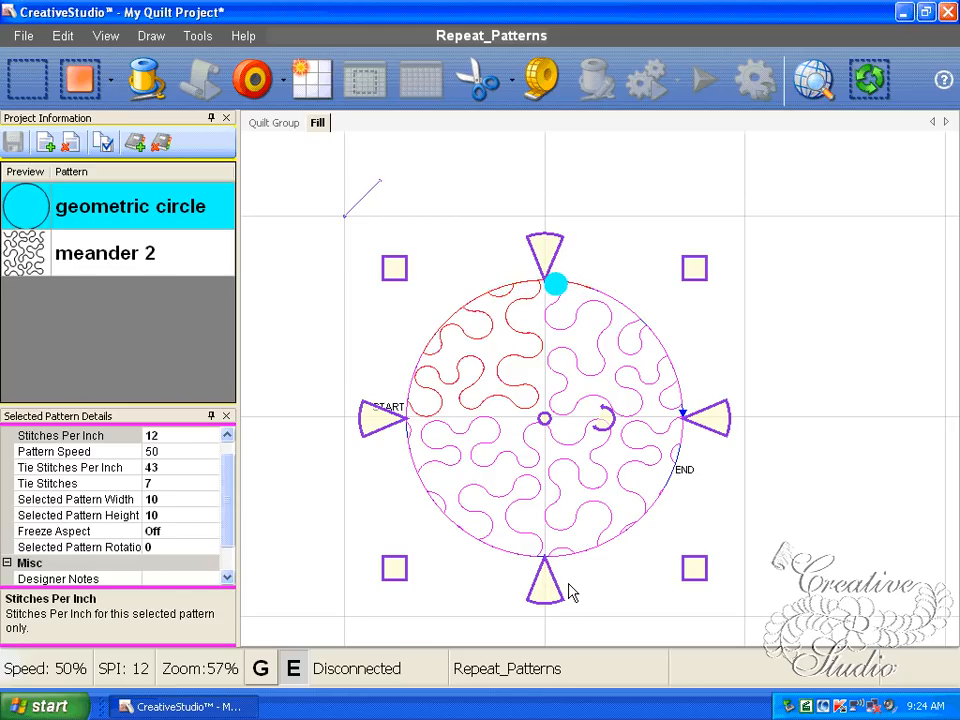
scroll(597, 298, up, 1)
scroll(597, 298, up, 5)
scroll(585, 296, up, 4)
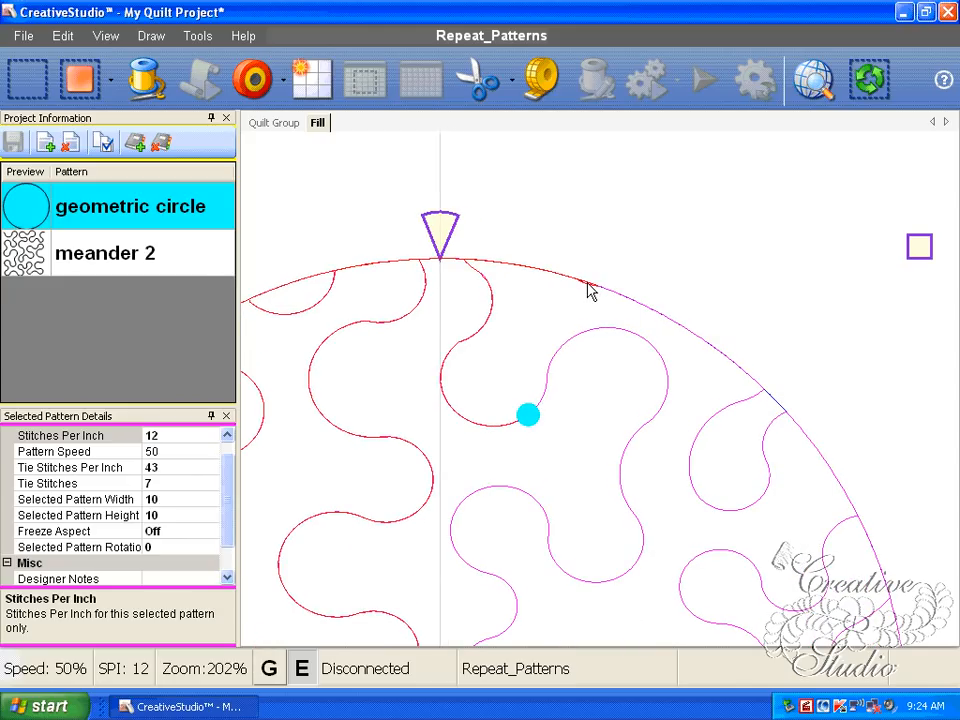
scroll(590, 290, up, 5)
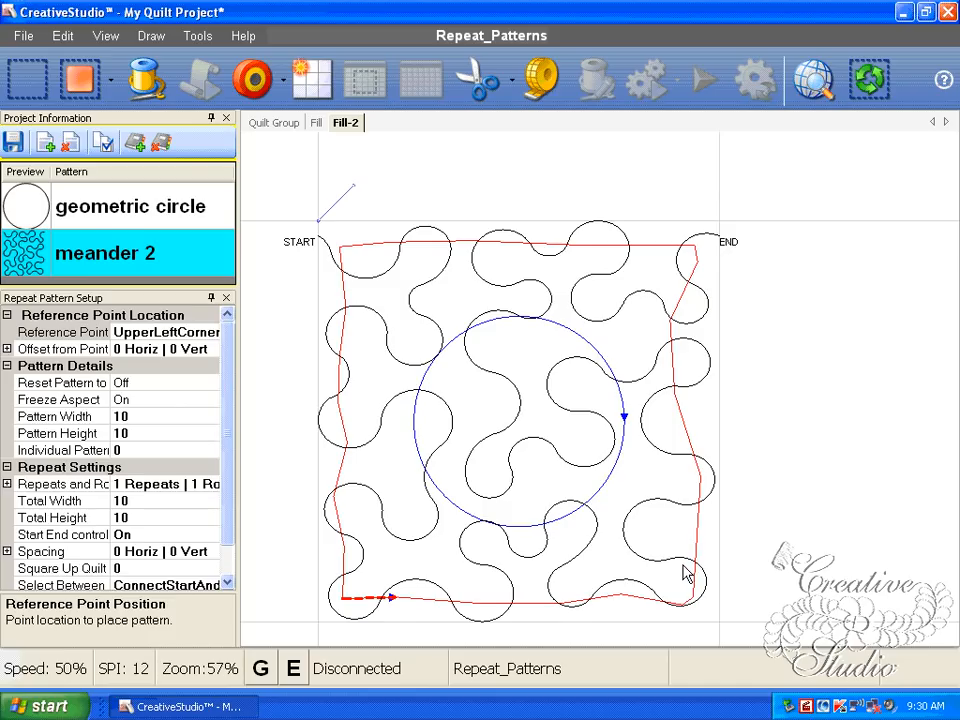
Fill the single meander 2 pattern inside the irregular square boundary, around the circle trim.
right_click(611, 318)
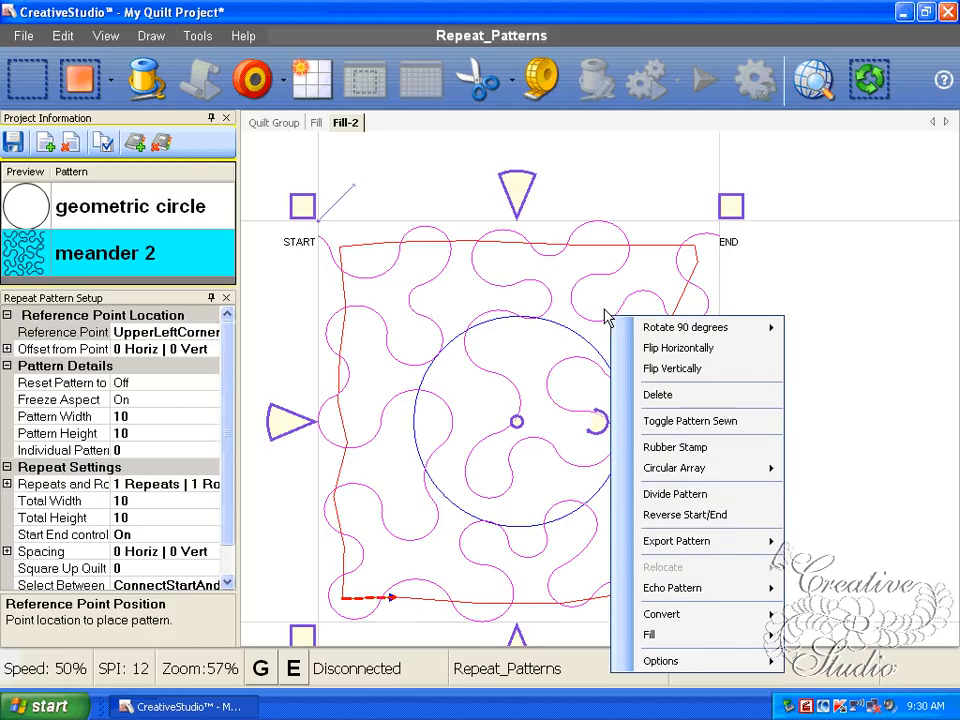
mouse_move(737, 643)
click(830, 637)
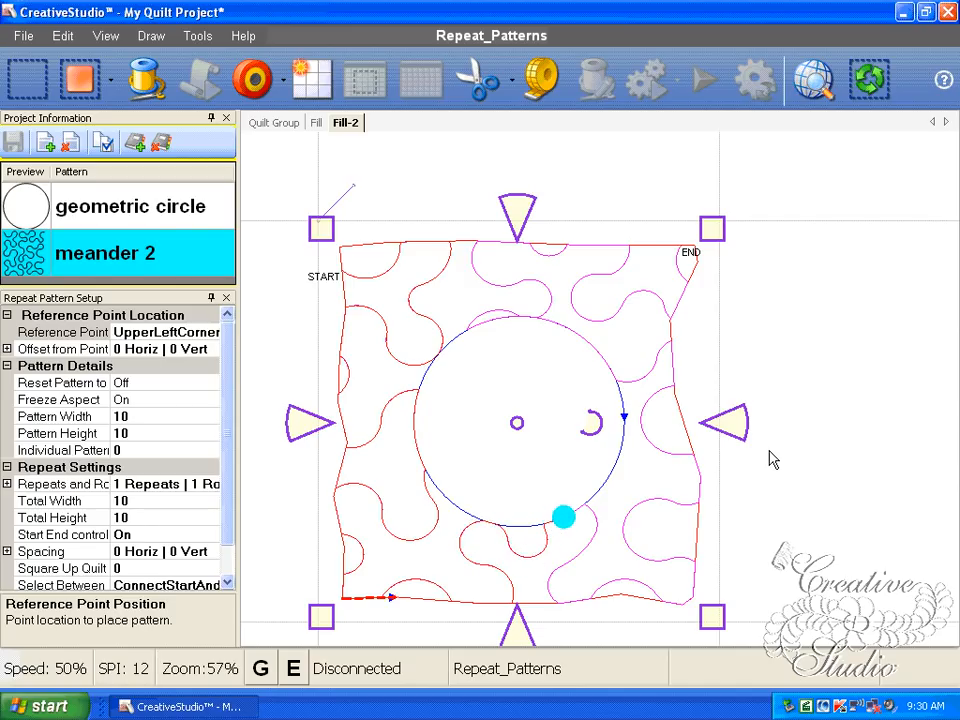
Fill the single meander 2 pattern outside the irregular square and circle trims.
click(435, 396)
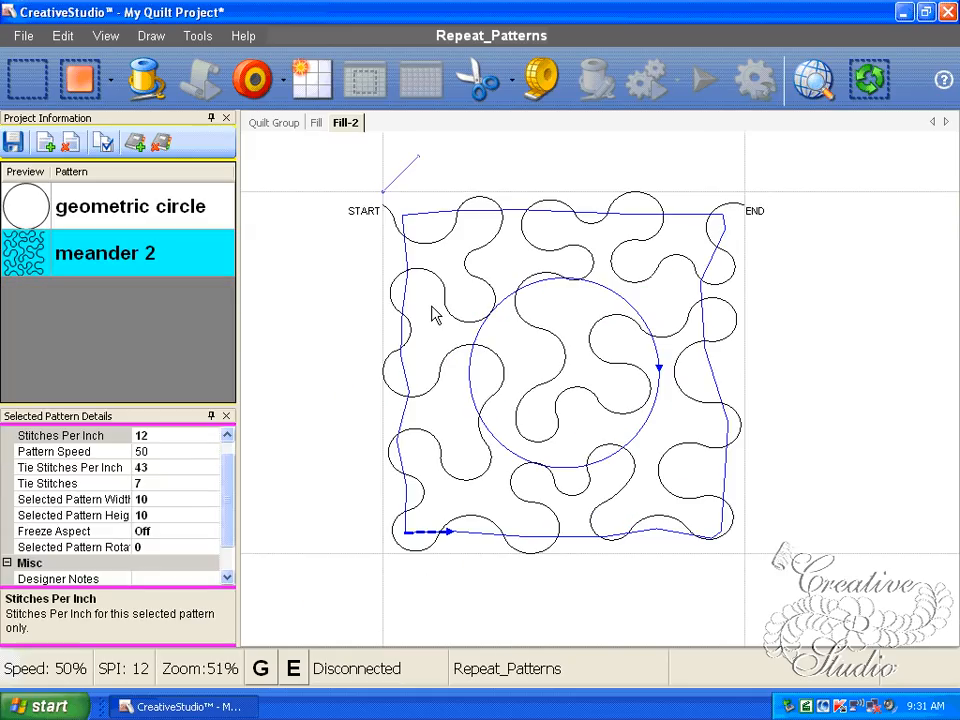
right_click(437, 313)
mouse_move(535, 638)
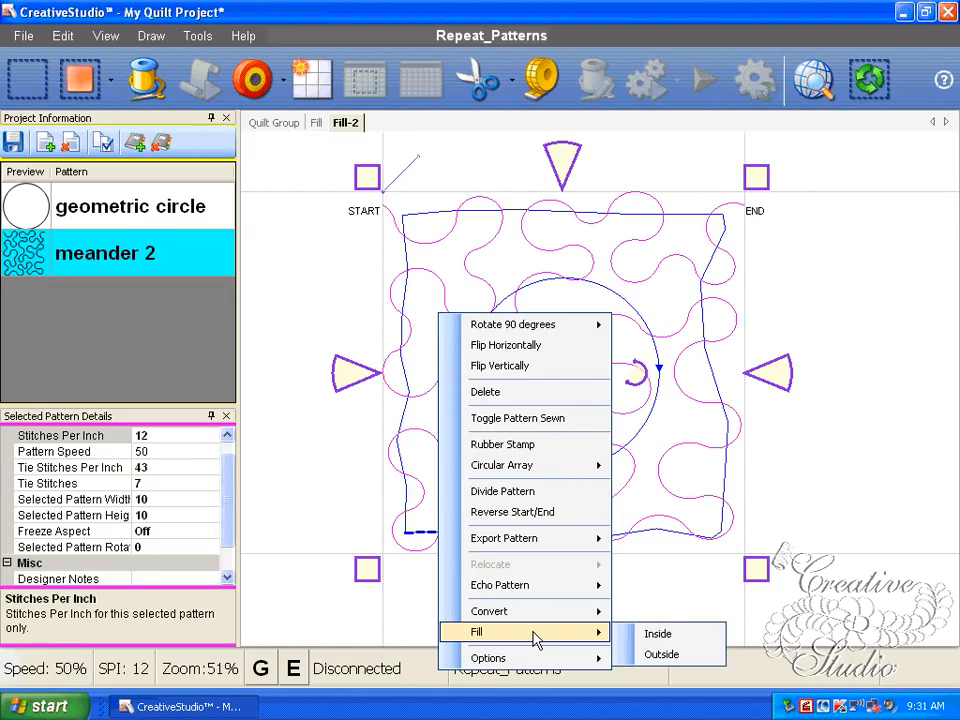
click(665, 655)
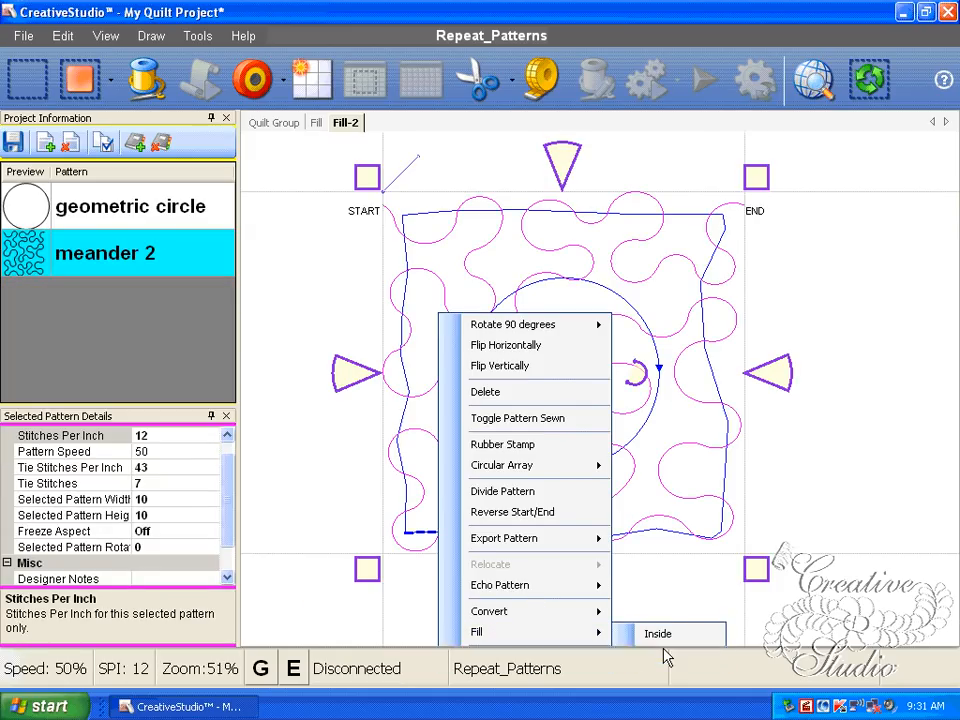
scroll(662, 645, down, 1)
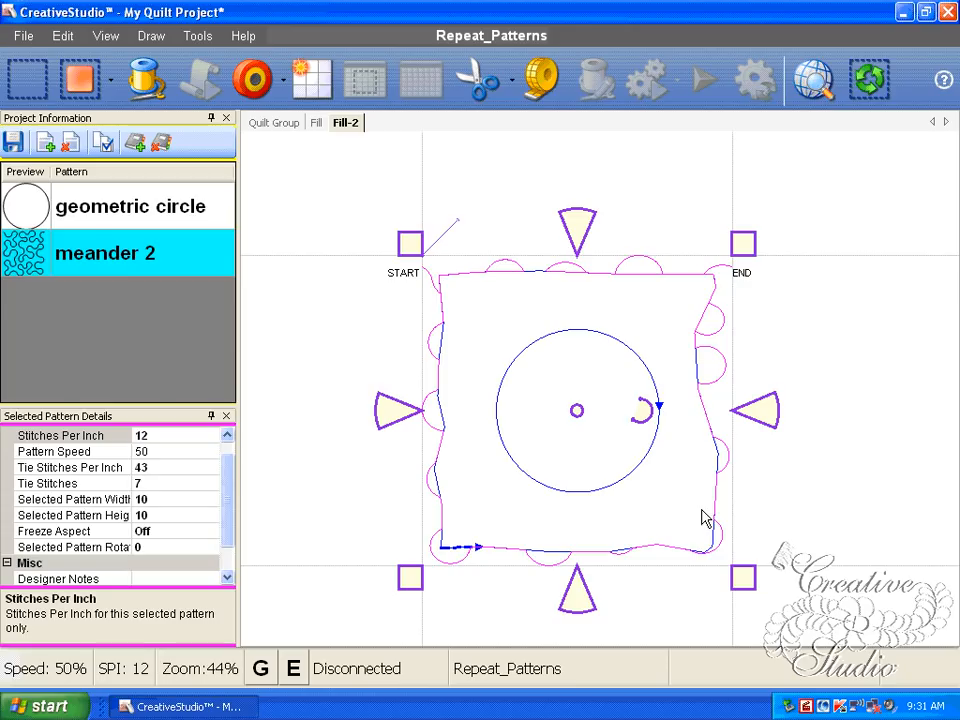
scroll(703, 517, up, 1)
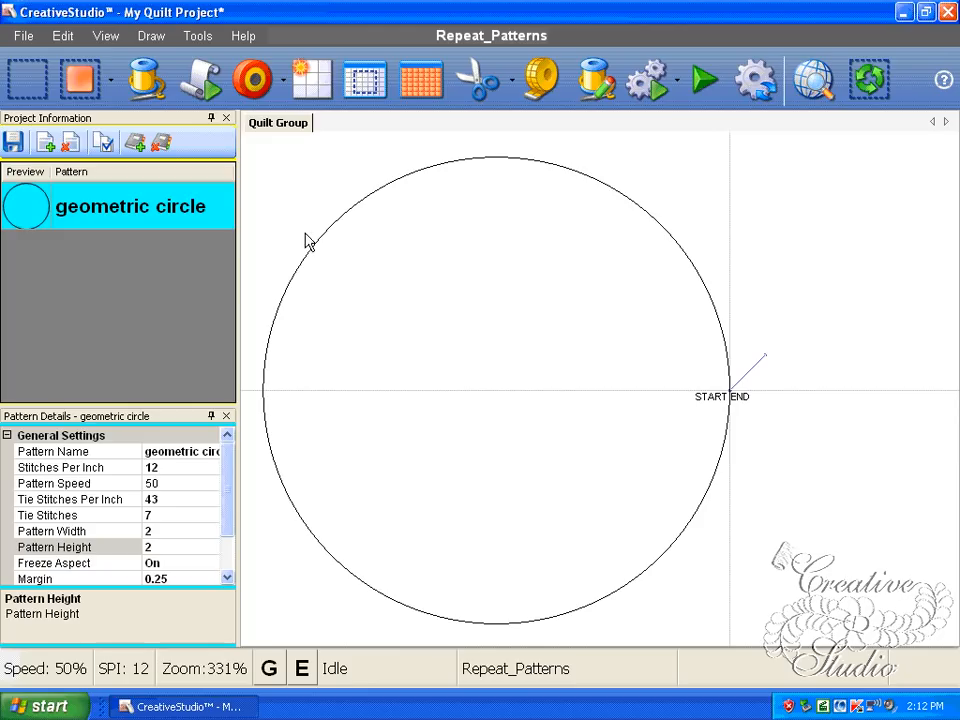
Set the Sew Overlap to 0.5 in the controller definition and save the configuration.
click(197, 37)
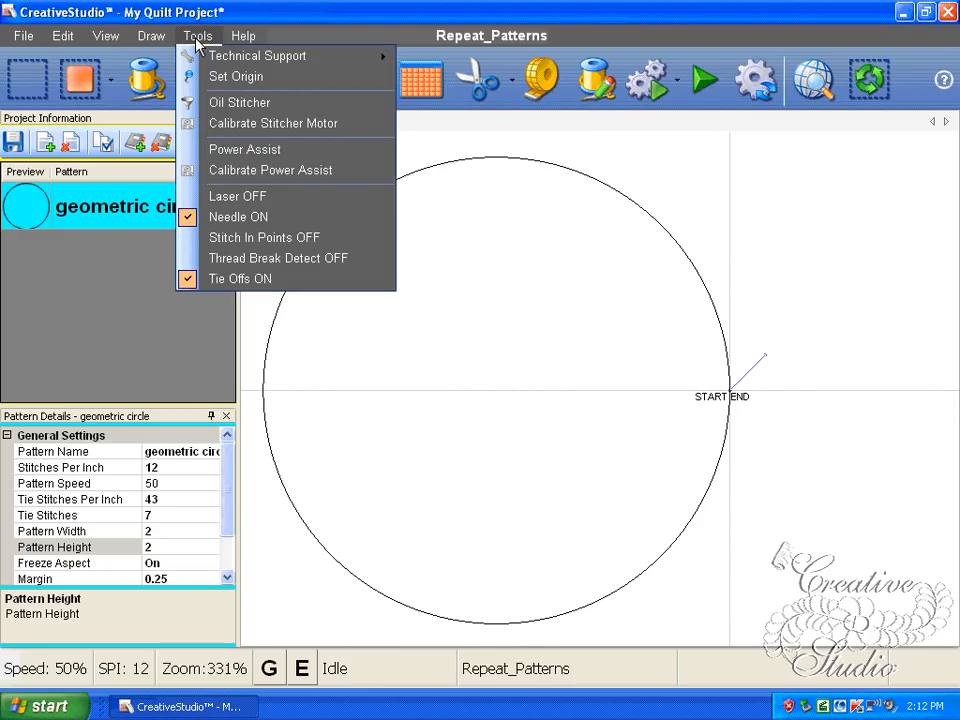
mouse_move(276, 55)
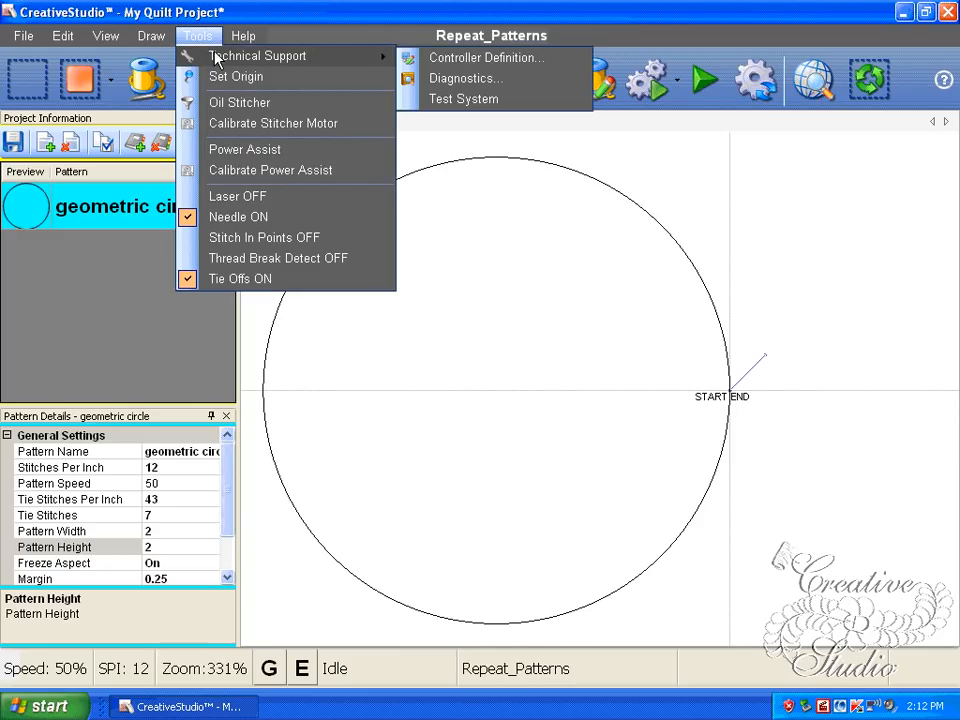
click(470, 58)
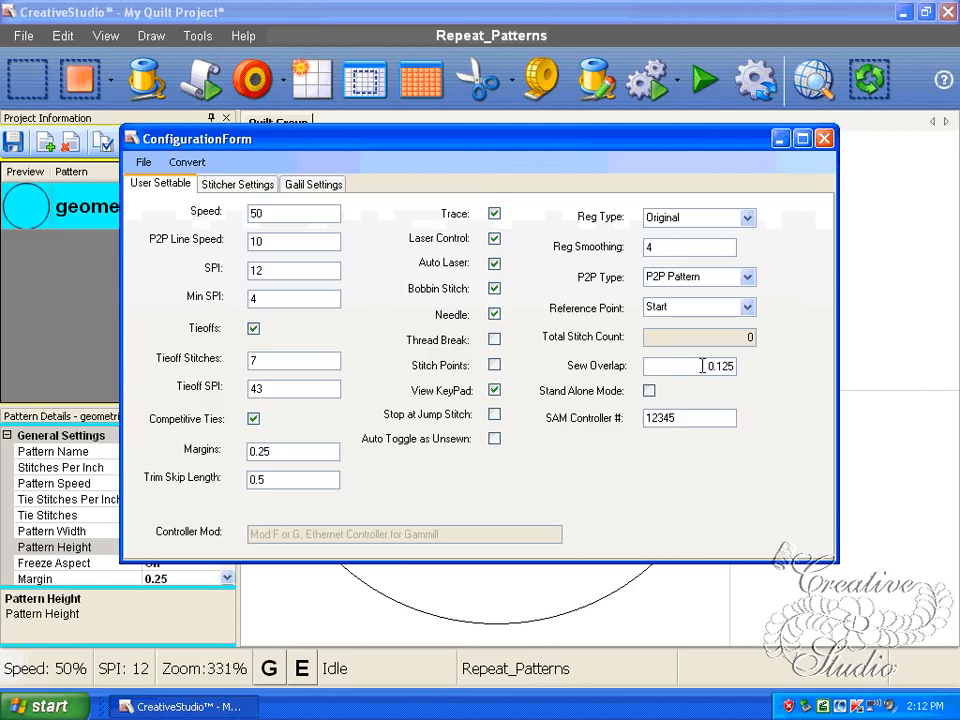
click(724, 366)
click(144, 161)
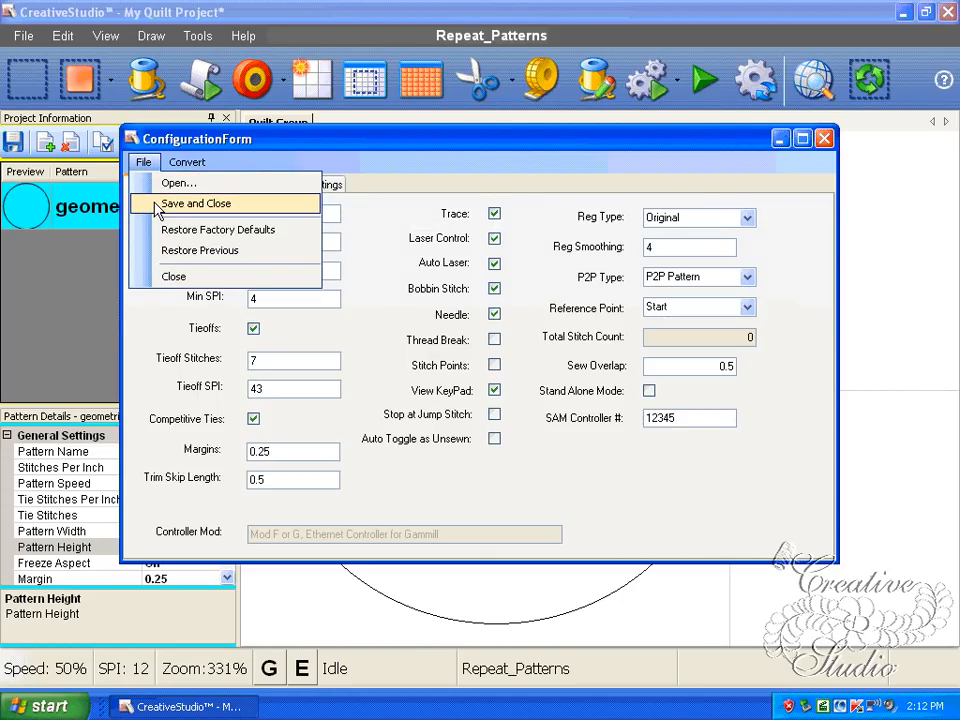
click(195, 203)
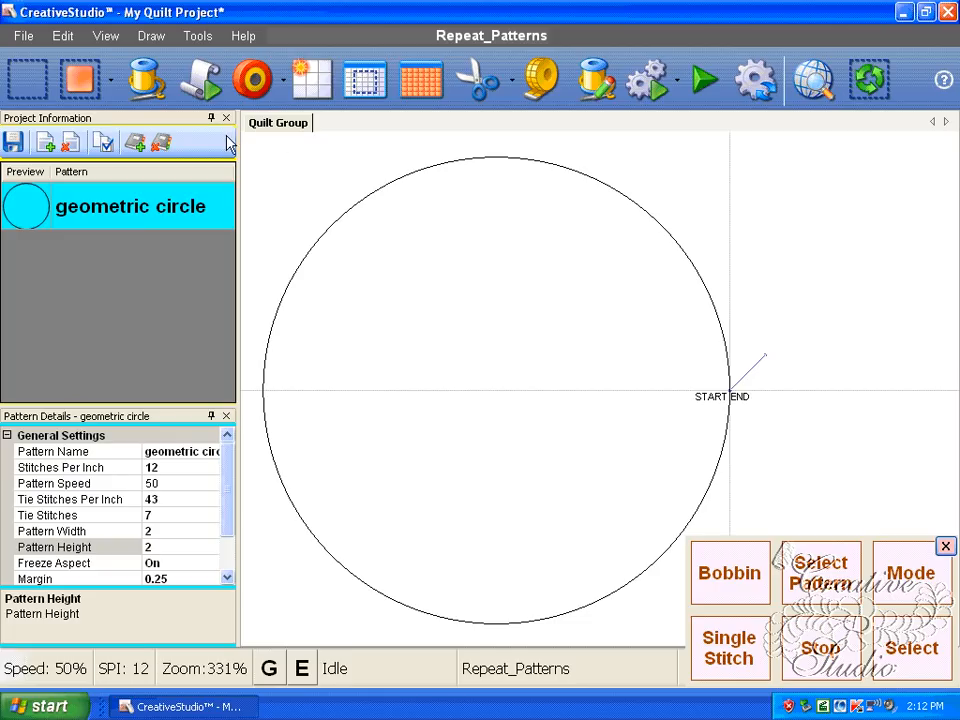
Start stitching the geometric circle from the stitcher controls.
click(153, 85)
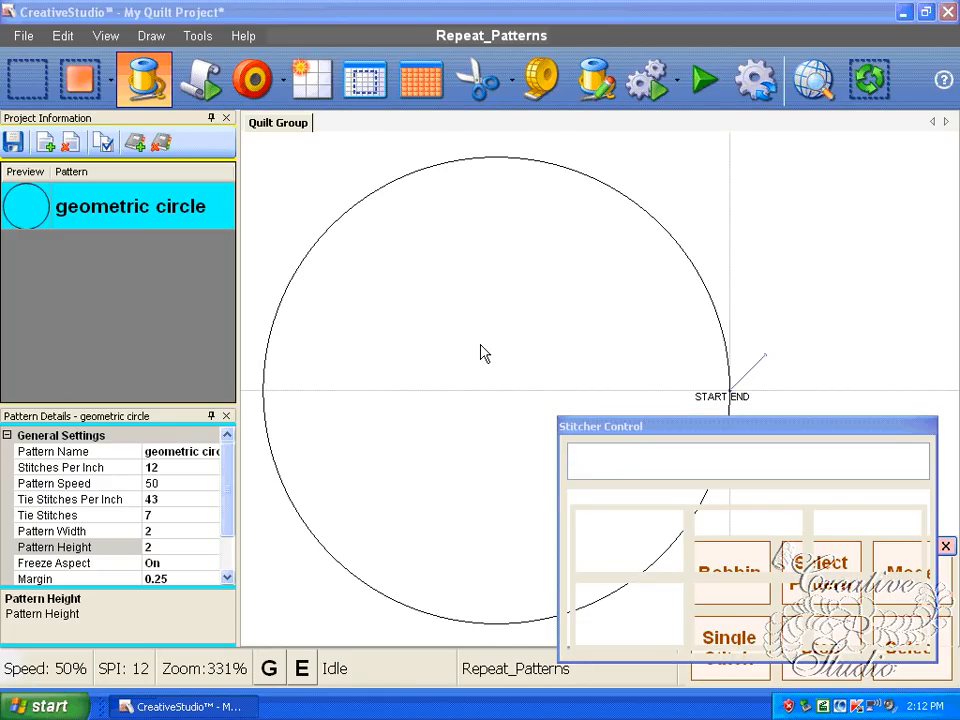
click(864, 617)
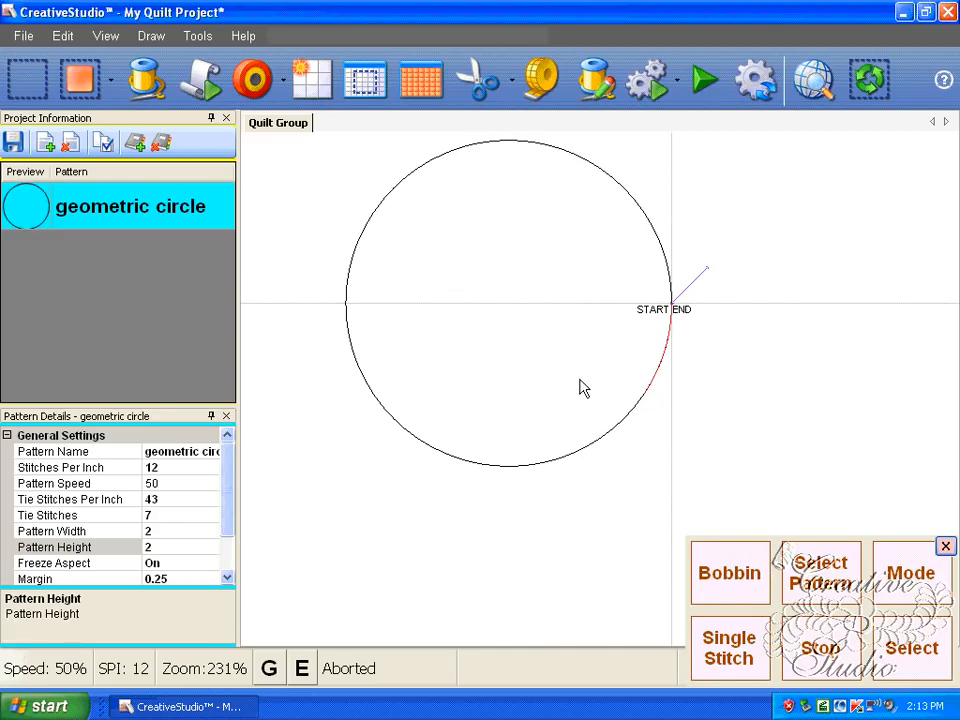
Set the controller definition's Sew Overlap to 0 and save the configuration.
click(199, 35)
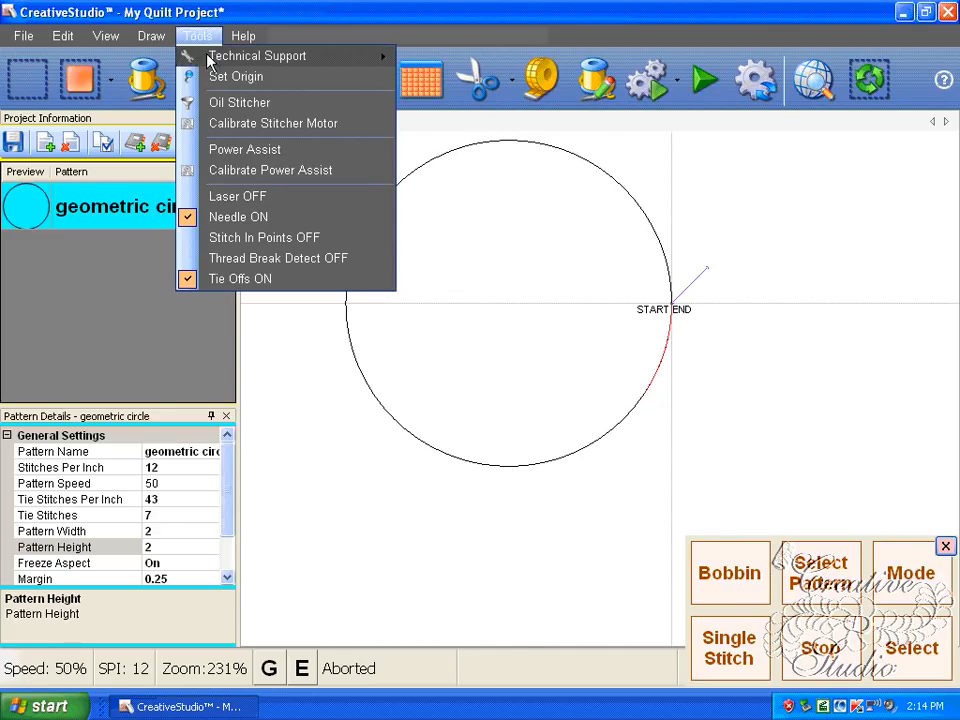
mouse_move(290, 56)
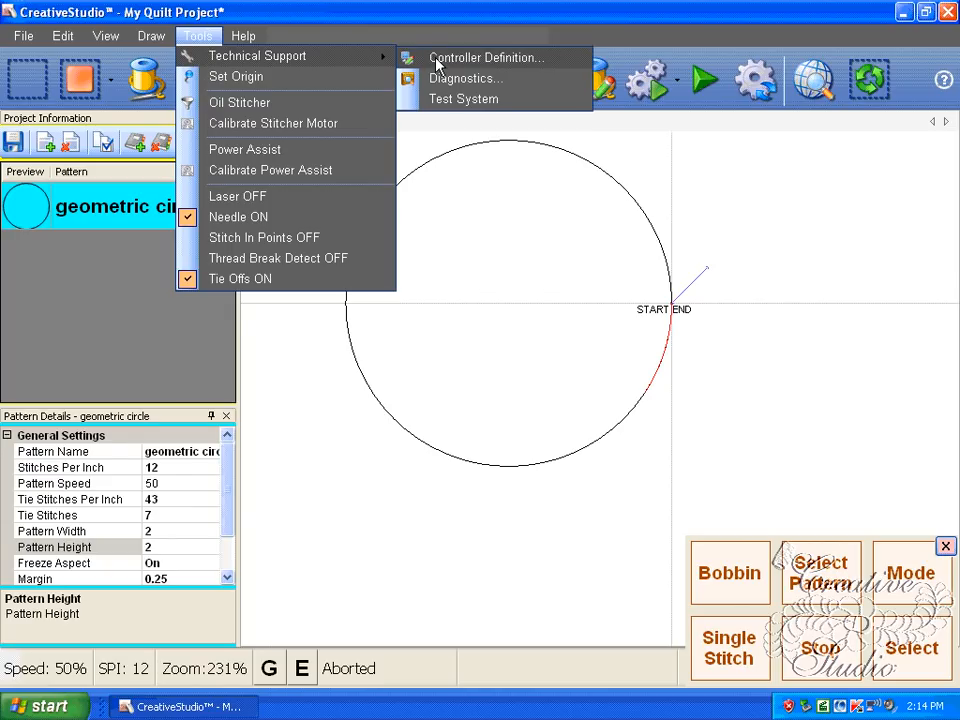
click(437, 60)
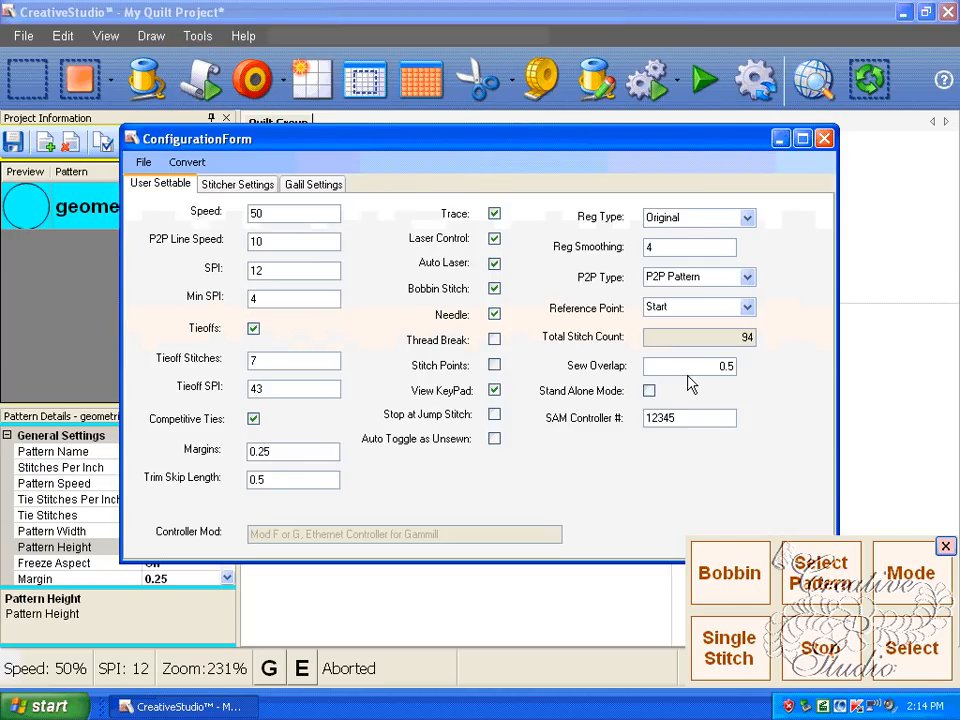
click(700, 411)
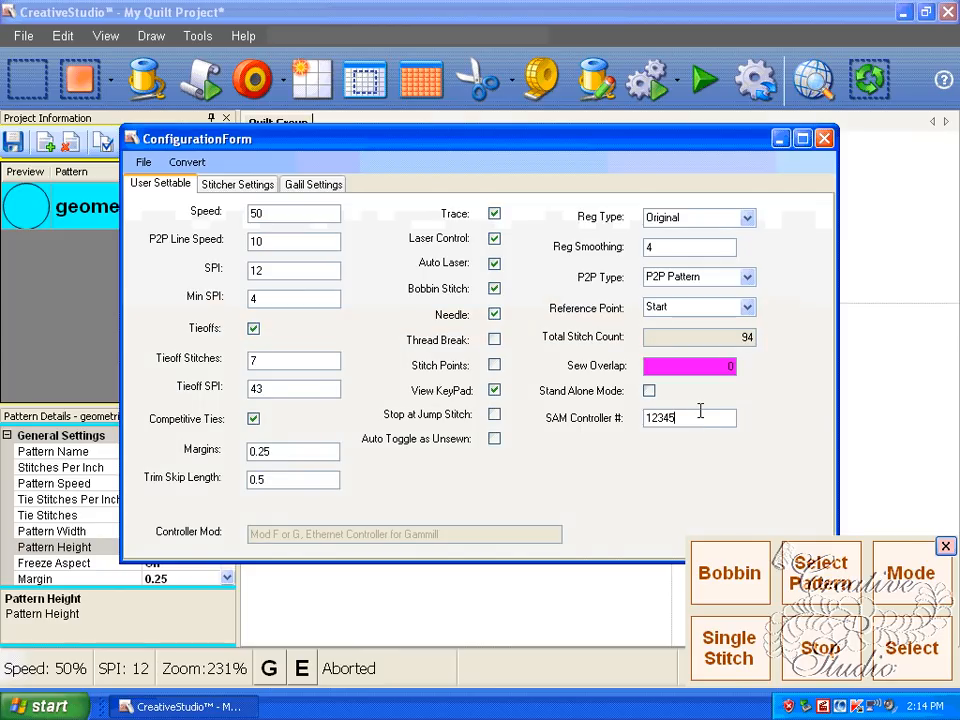
click(143, 162)
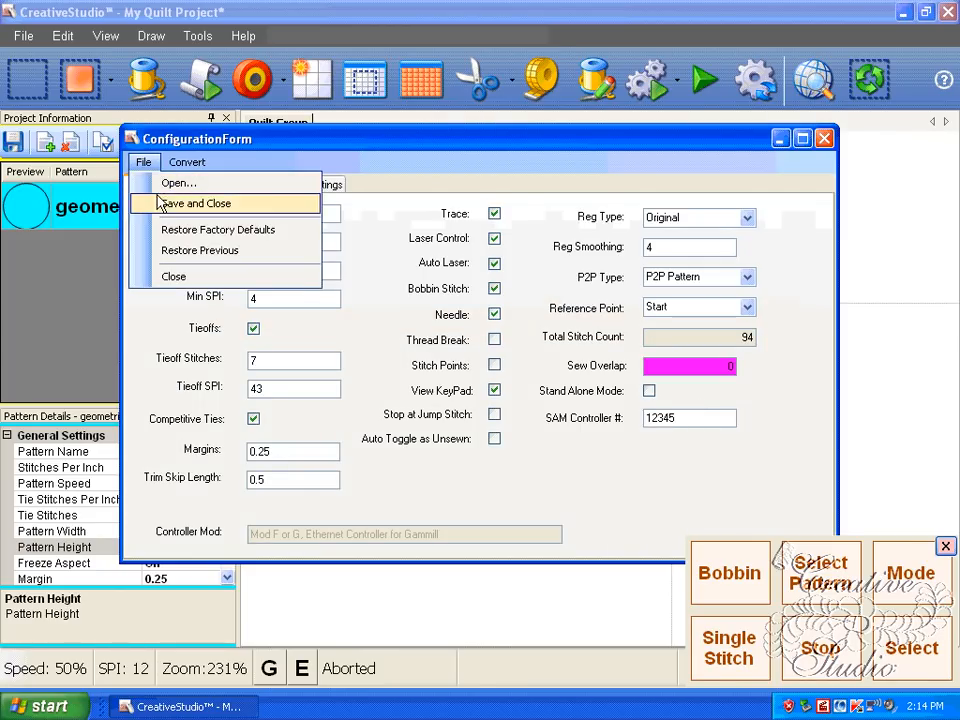
click(150, 198)
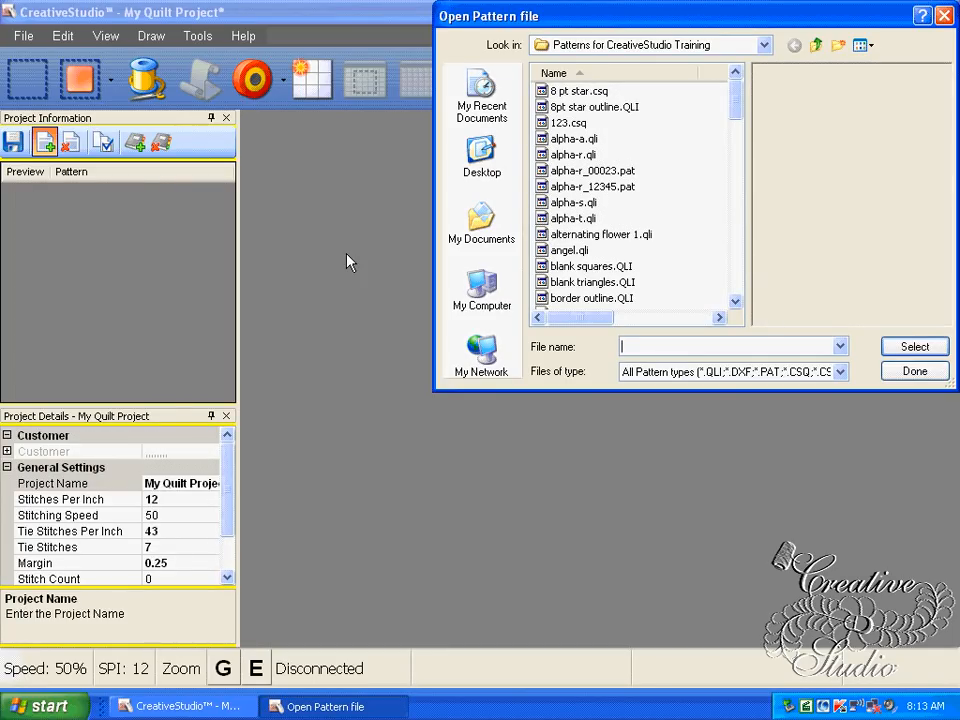
Preview the pattern files from 8 pt star.csq to alpha-r.qli, plus alpha-r_12345.pat and alpha-r_00023.pat.
click(579, 93)
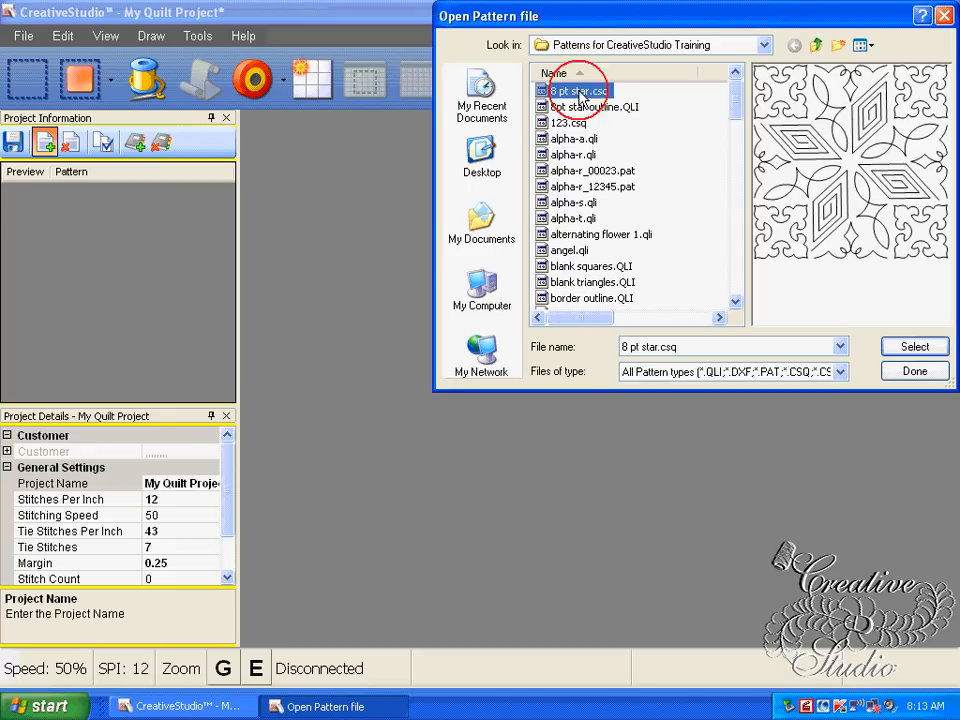
key(Down)
key(Down)
key(Down)
key(Down)
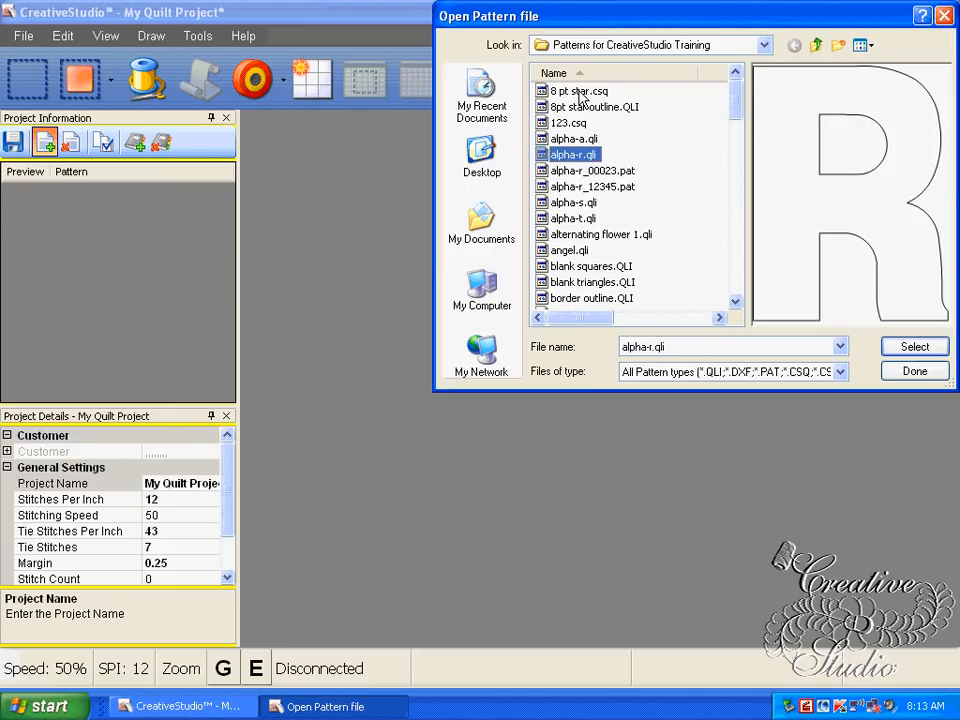
click(588, 190)
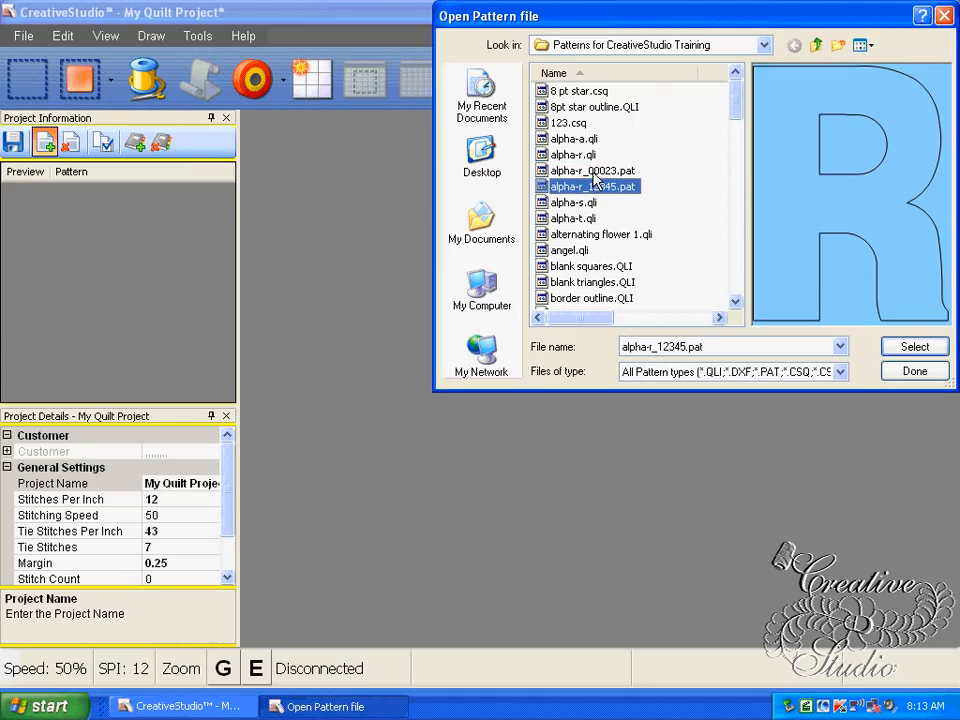
click(594, 172)
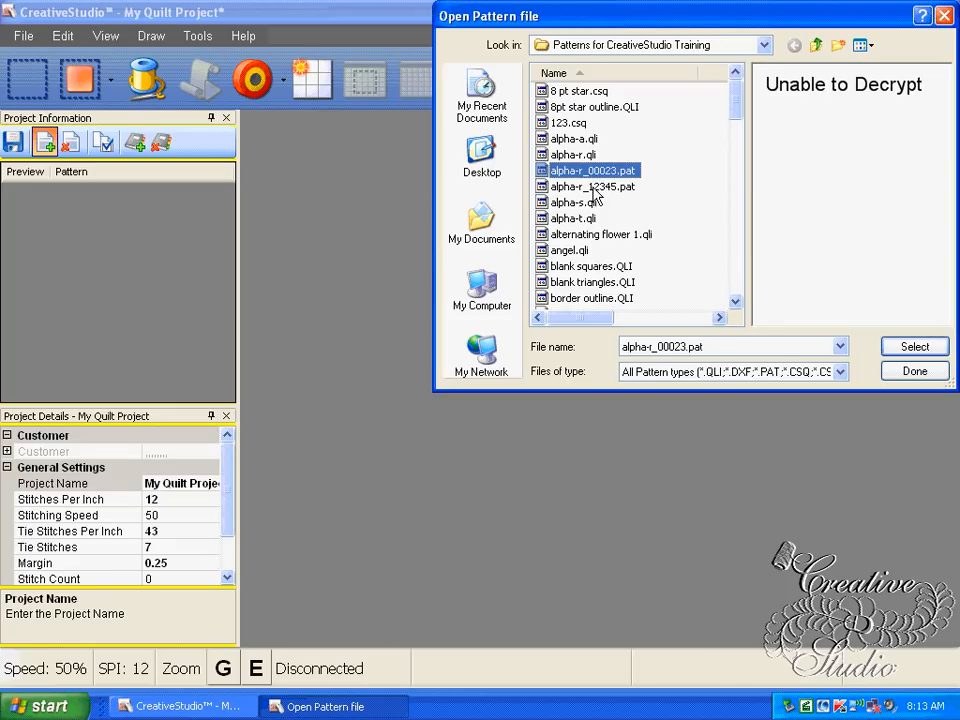
Add the pattern file alpha-r_12345.pat to the project and close the pattern selection dialog.
click(593, 186)
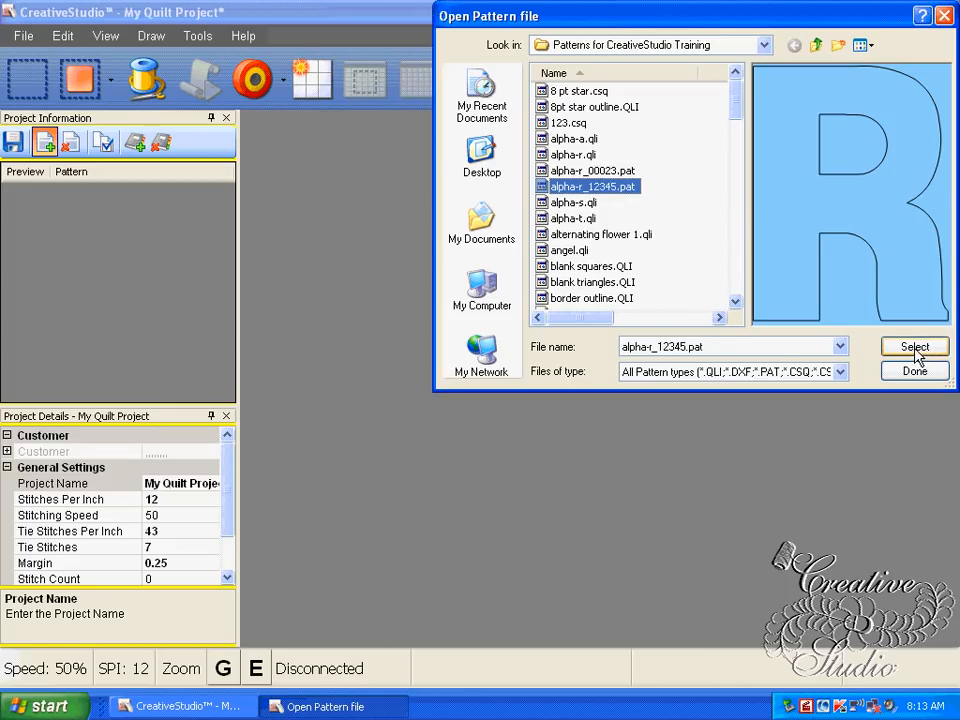
click(915, 349)
click(913, 373)
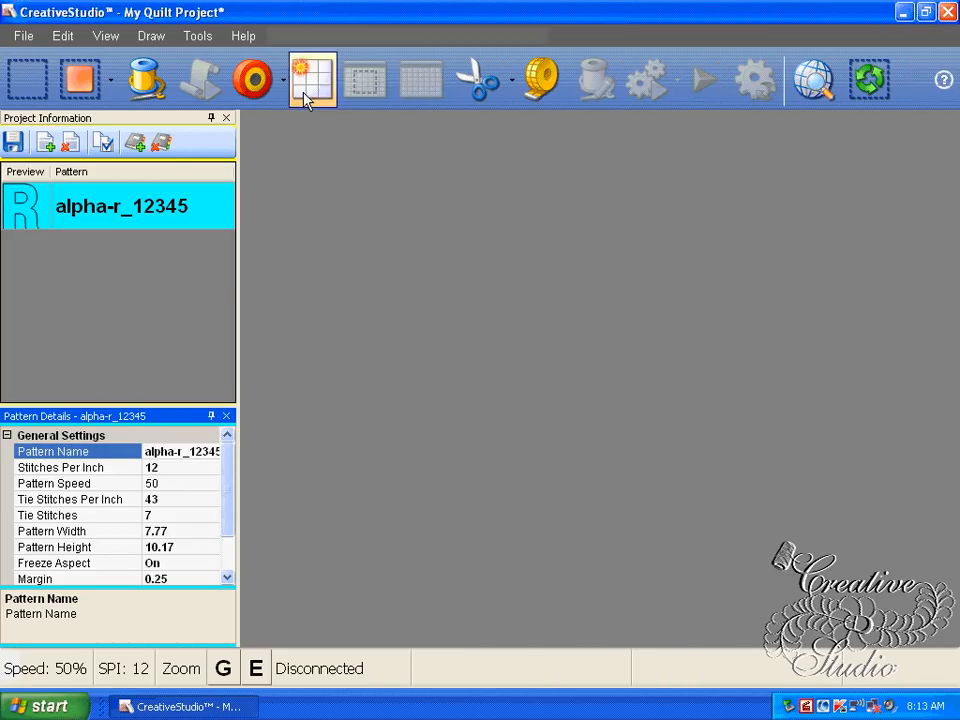
Open the controller definition from the technical support tools.
click(205, 36)
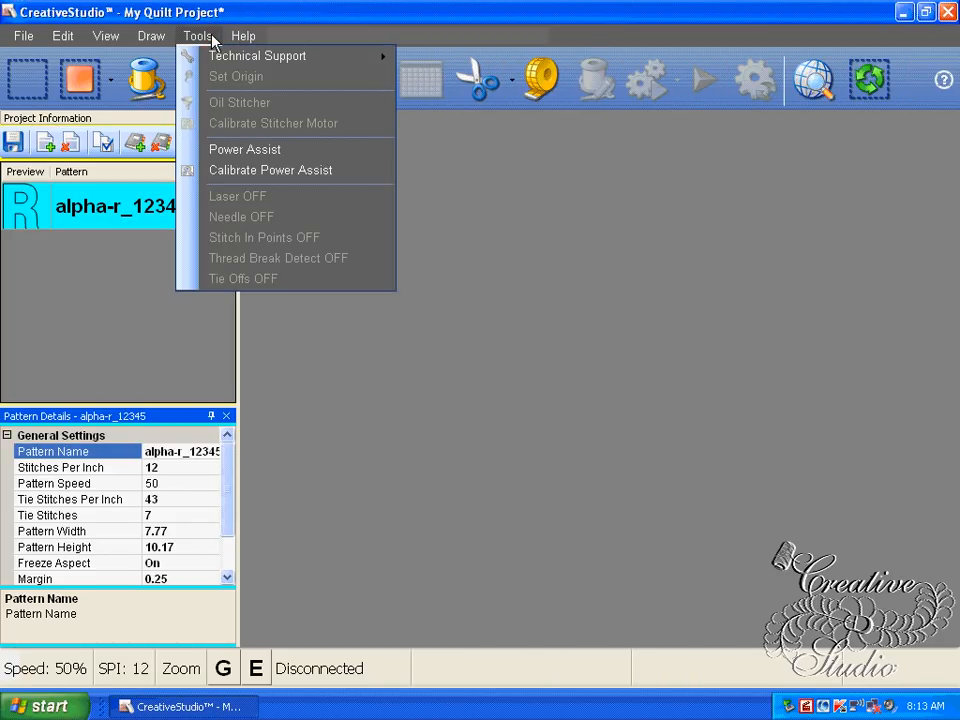
mouse_move(313, 64)
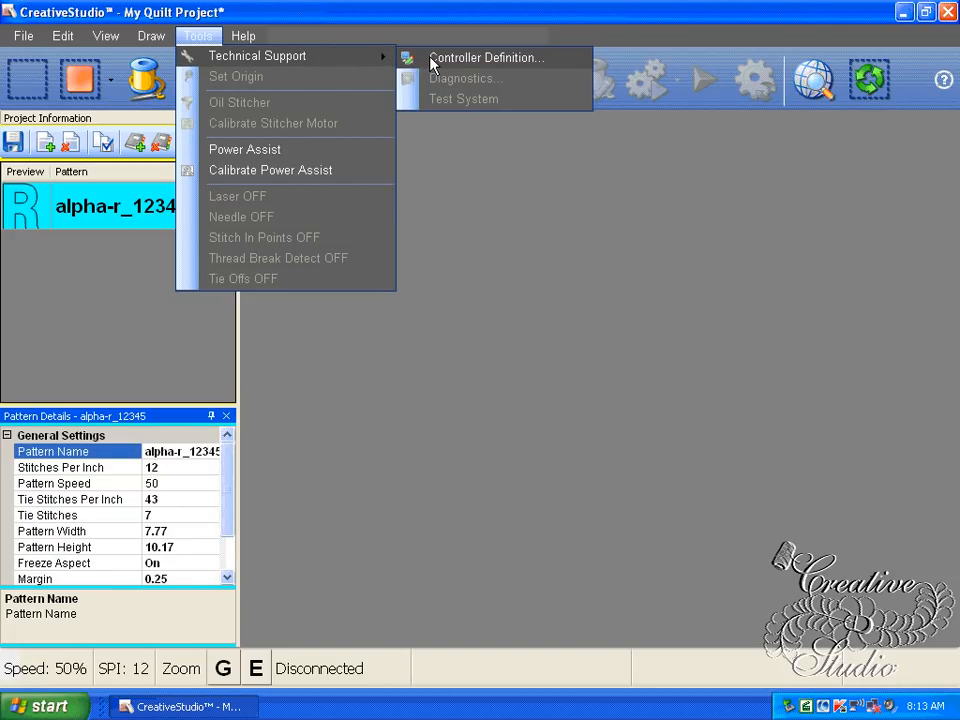
click(432, 60)
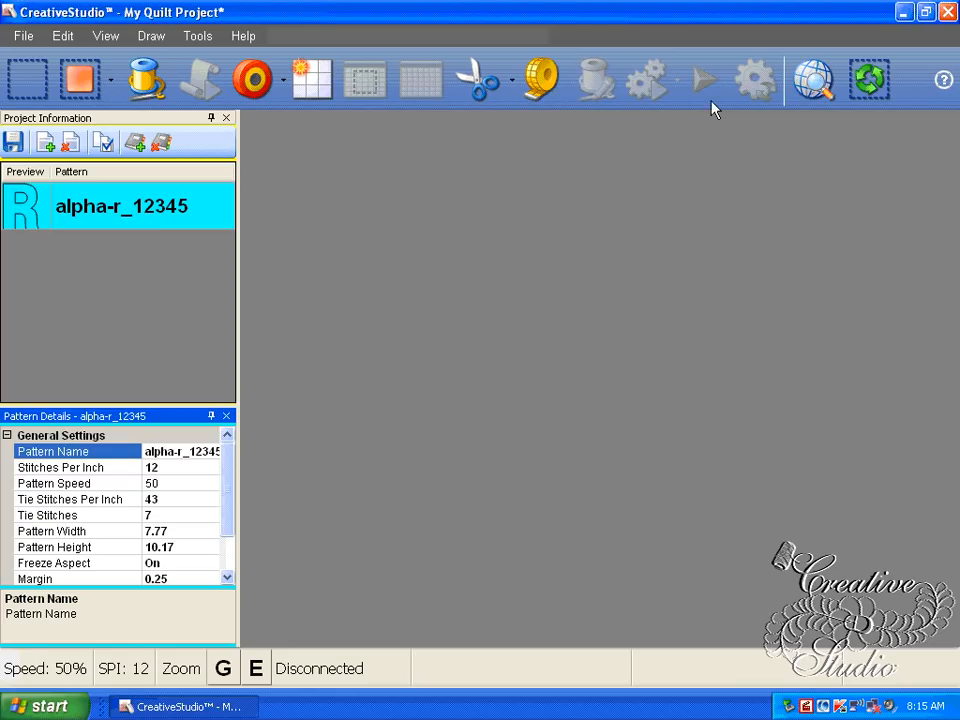
Draw a four-sided boundary in the quilt area and place the alpha-r_12345 pattern inside it.
click(30, 92)
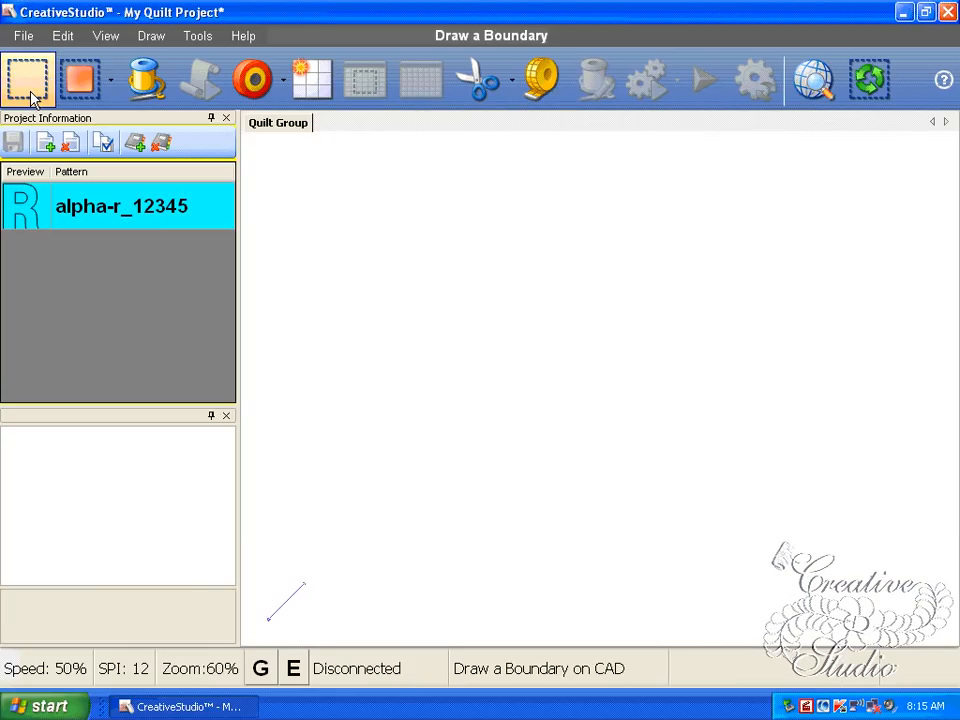
click(337, 518)
click(540, 284)
click(341, 286)
right_click(342, 287)
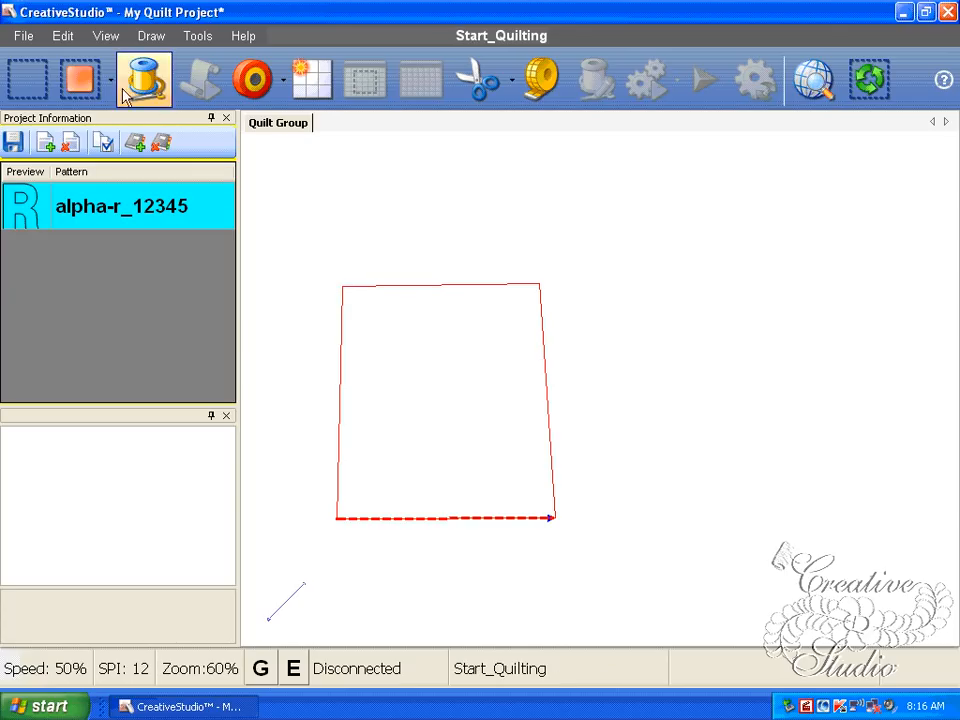
click(99, 88)
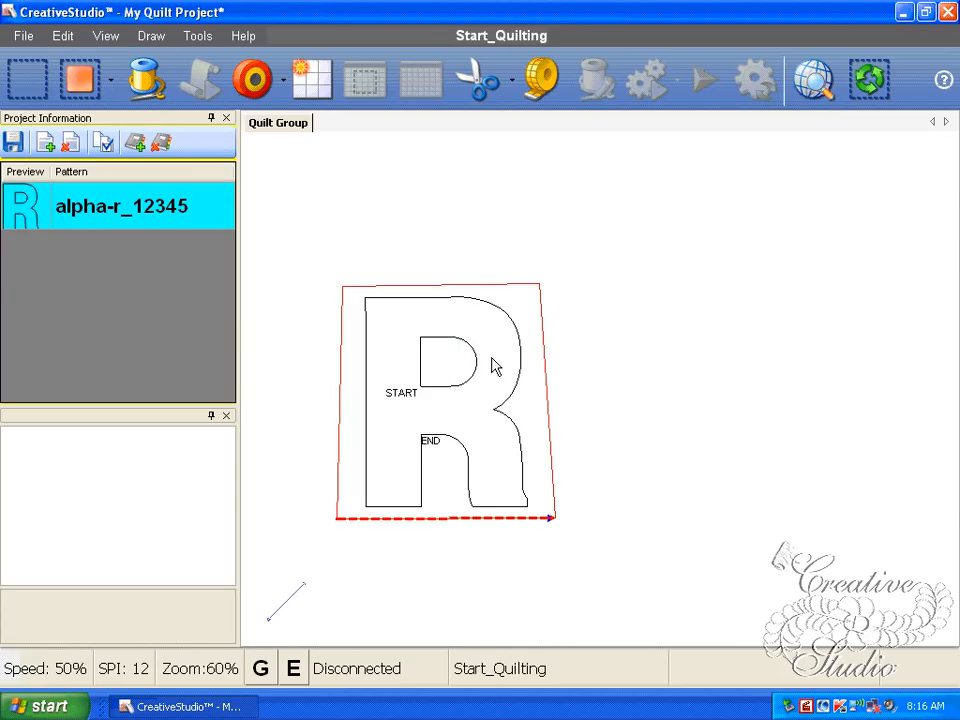
Examine the Stretch and Standard options for placing a pattern in a boundary.
click(110, 80)
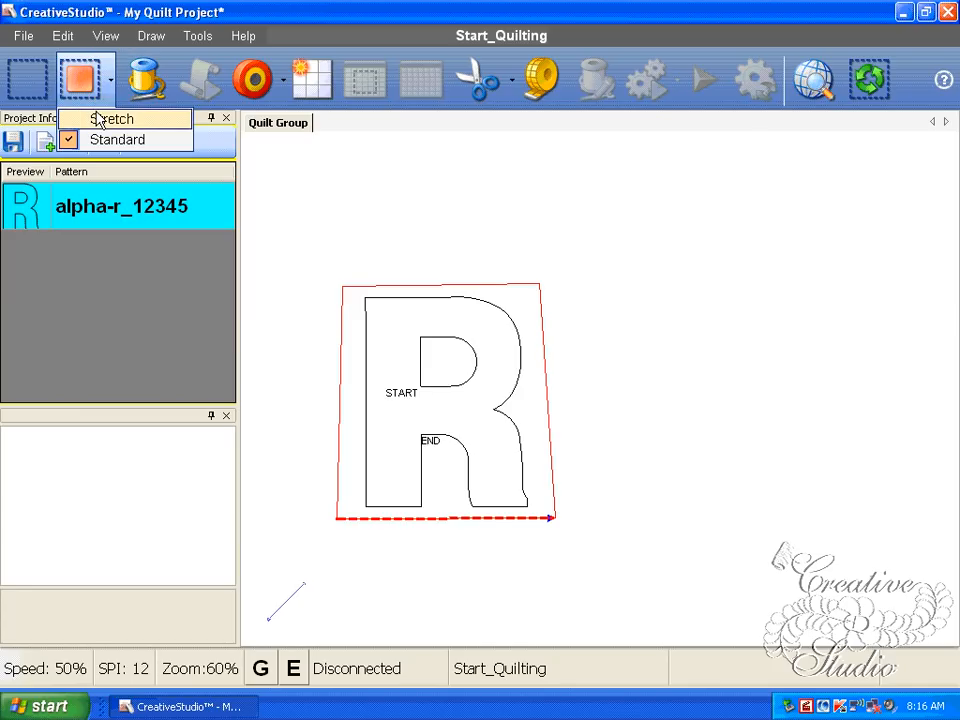
click(98, 121)
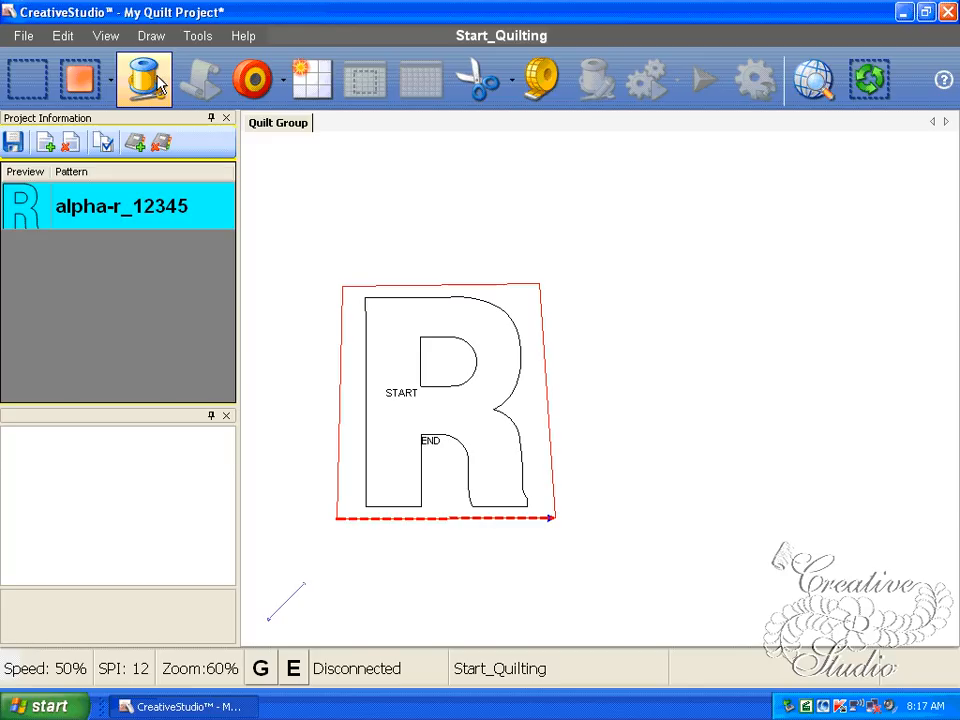
click(158, 86)
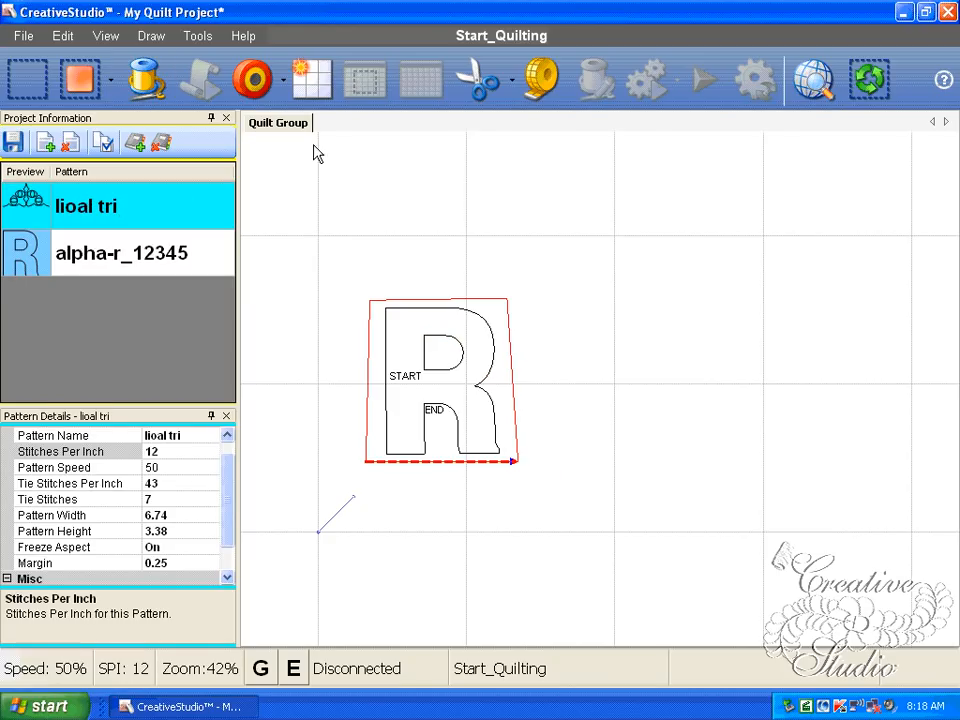
Review the Line and Pattern drawing modes and the available Draw Sewable commands.
click(285, 82)
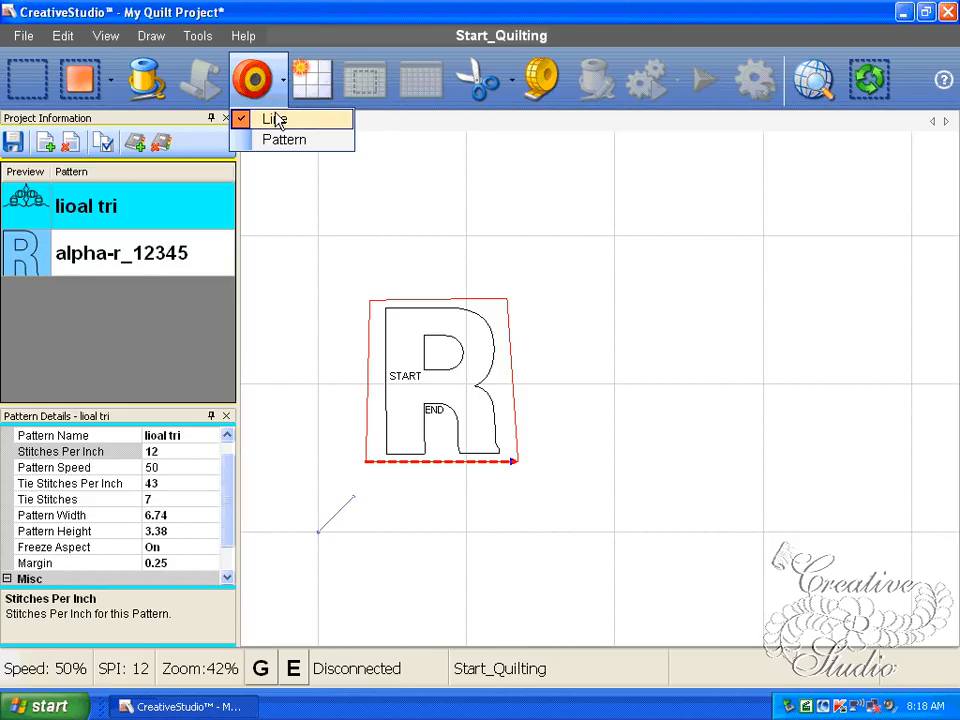
click(208, 36)
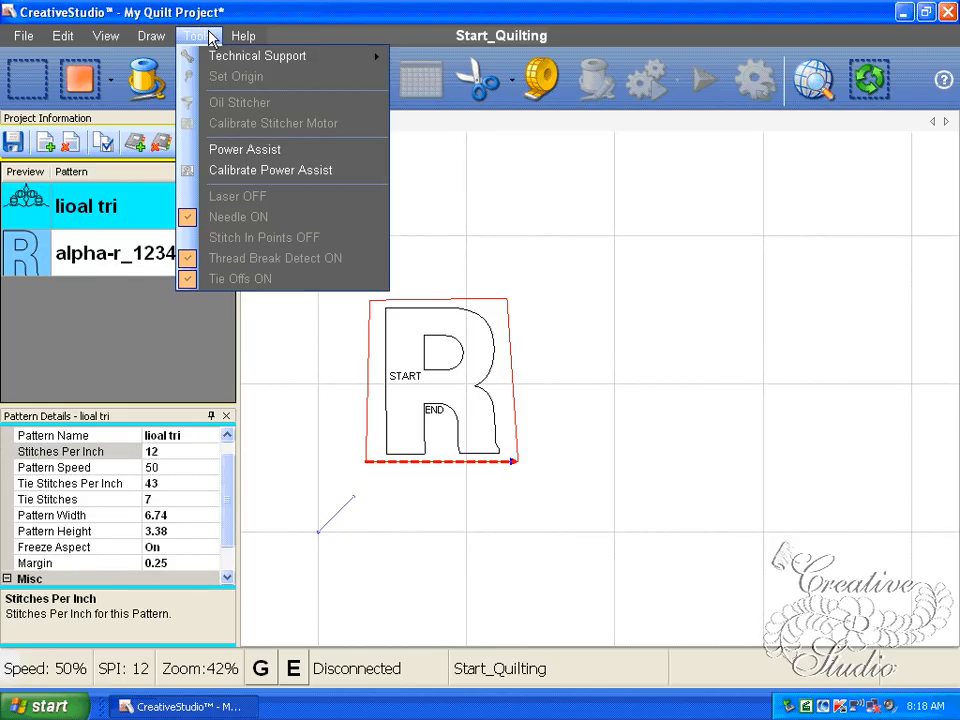
mouse_move(146, 34)
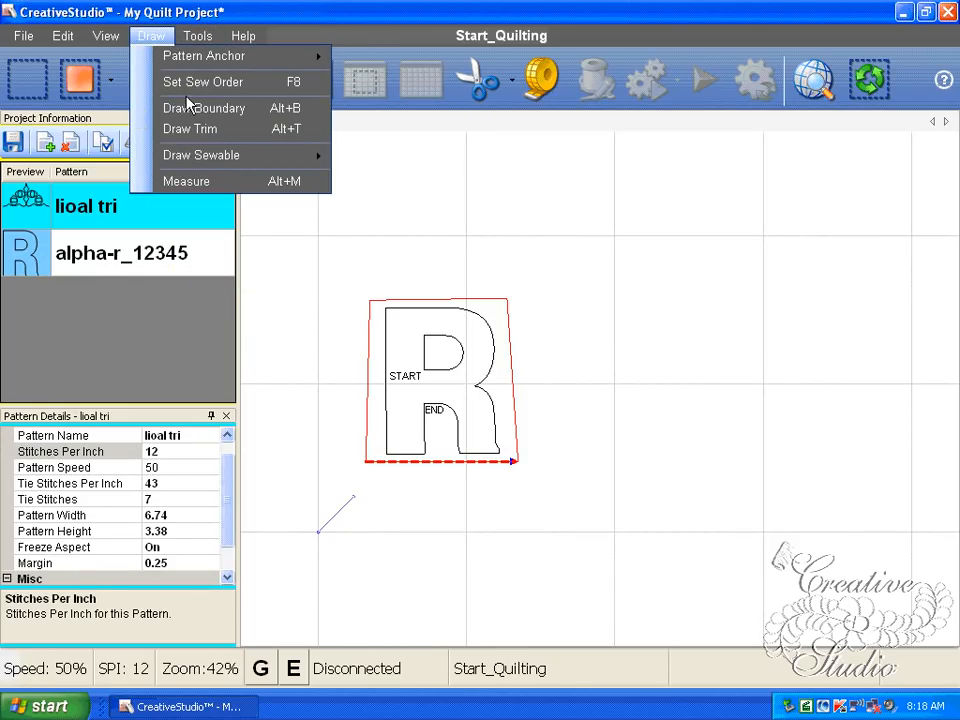
mouse_move(230, 155)
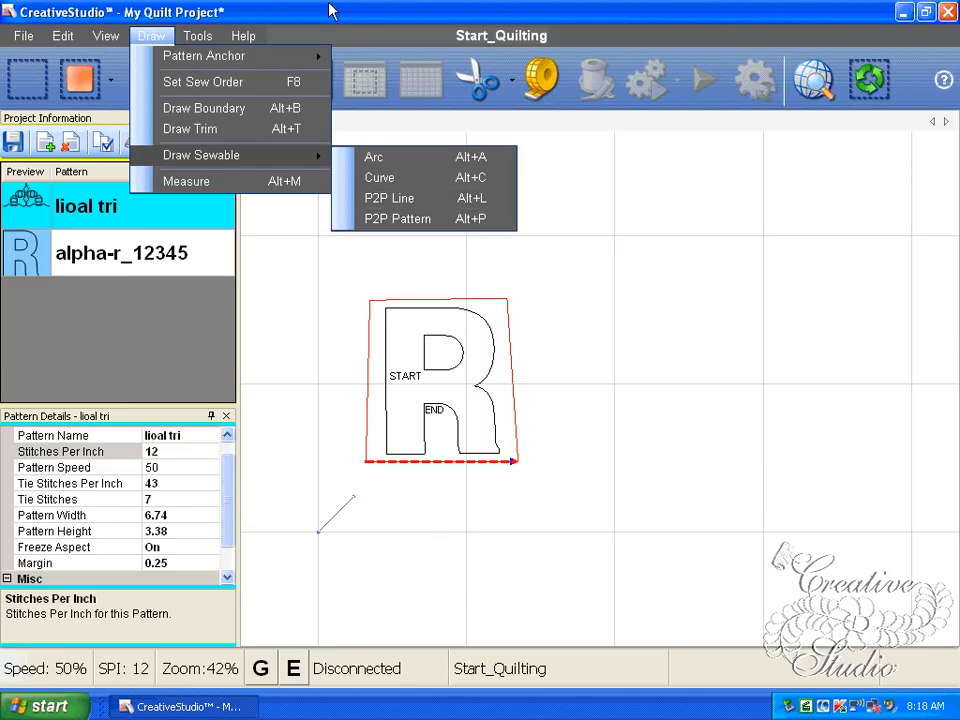
click(250, 9)
Draw a three-segment, stair-shaped sewable line above and to the right of the boundary in Line mode.
click(284, 84)
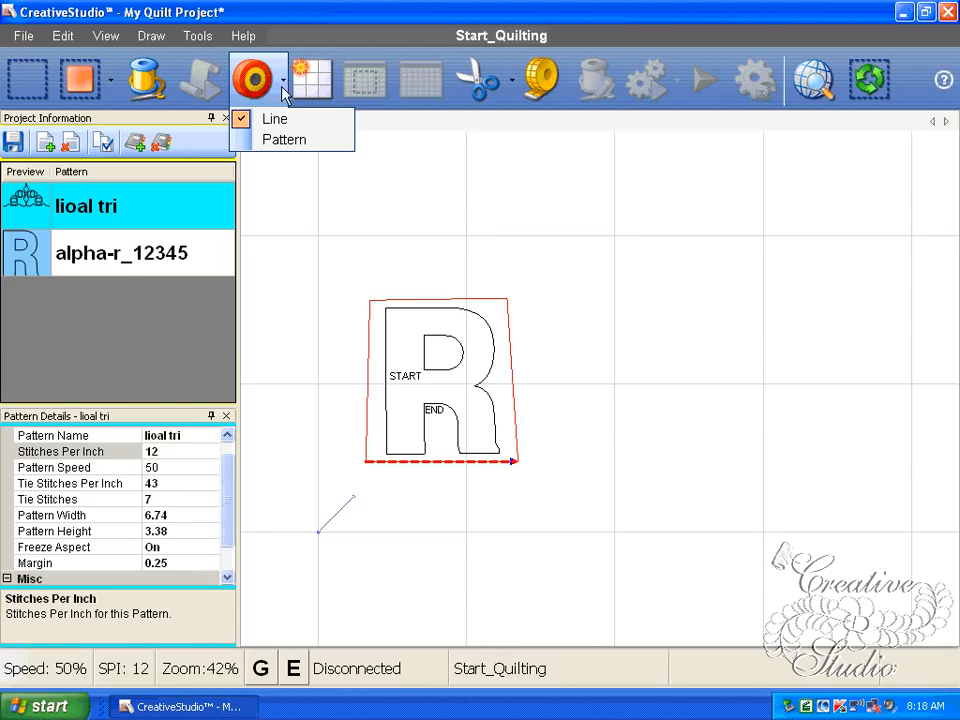
click(278, 122)
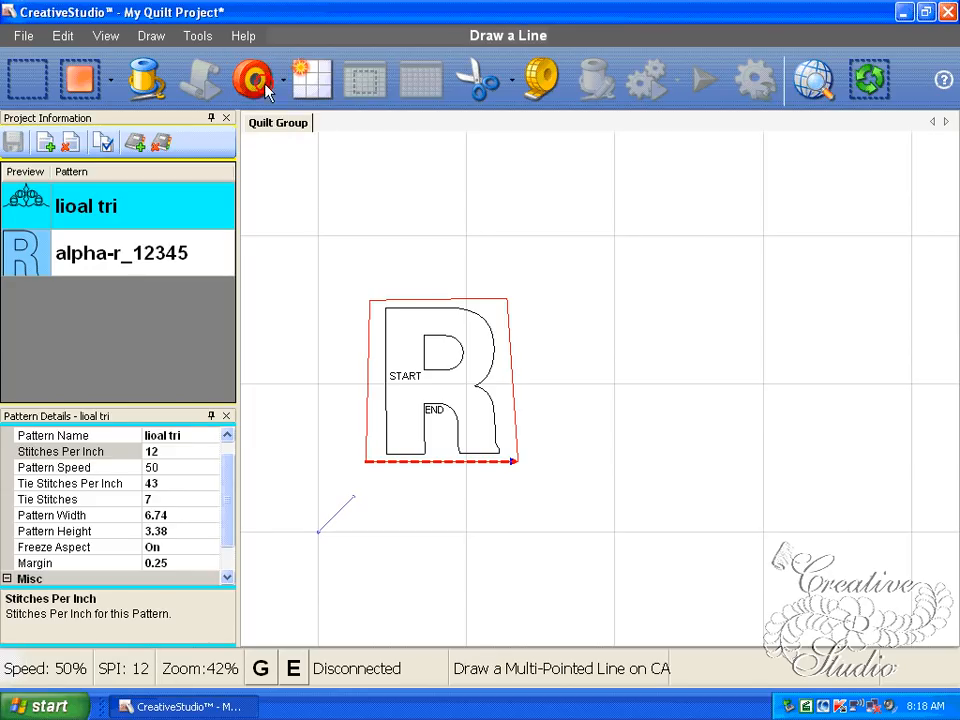
click(450, 242)
click(558, 250)
click(565, 330)
click(634, 335)
click(634, 335)
click(576, 414)
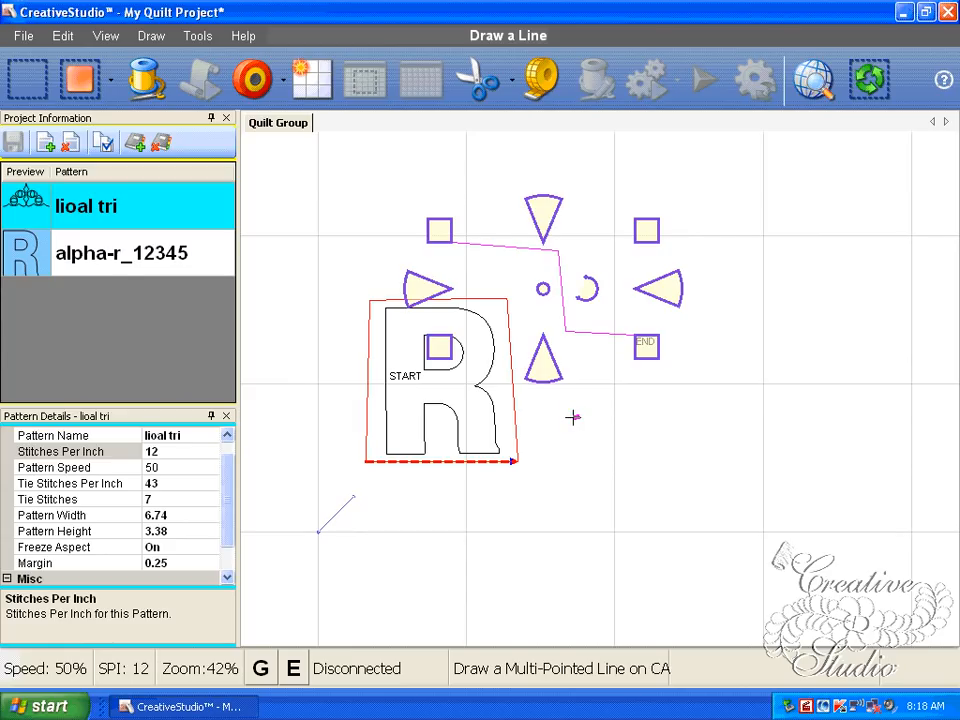
Delete the letter R pattern from inside the boundary.
click(419, 401)
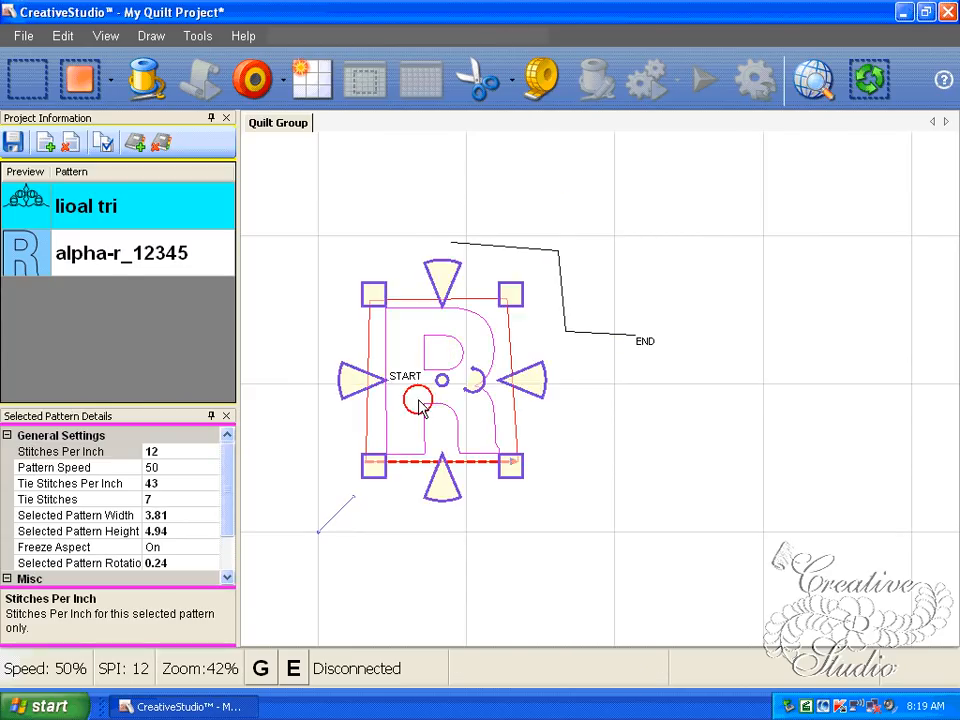
key(Delete)
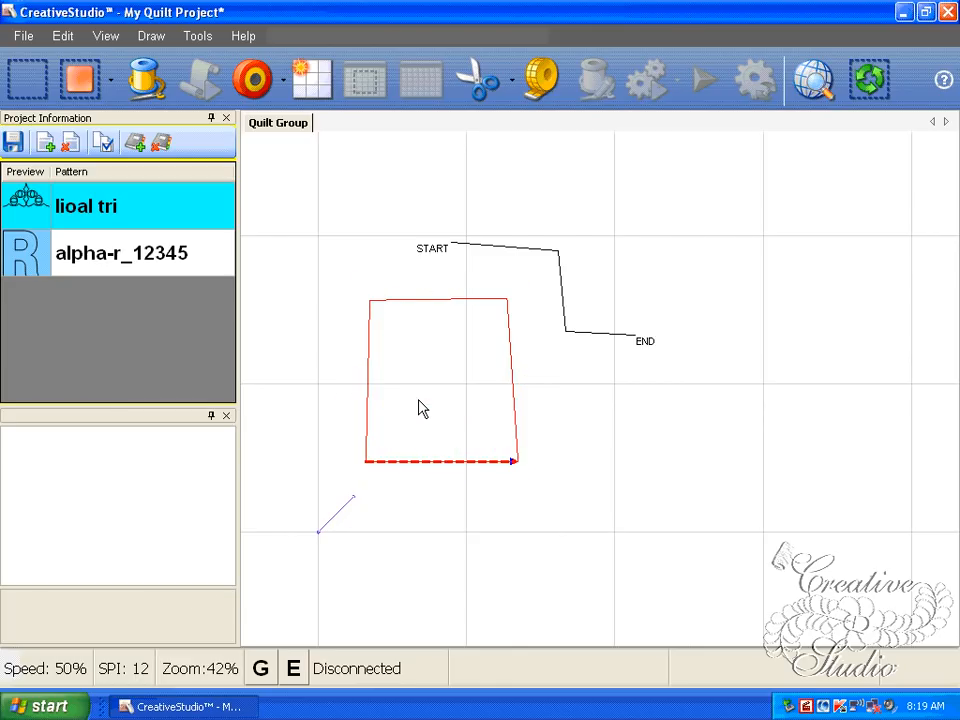
key(space)
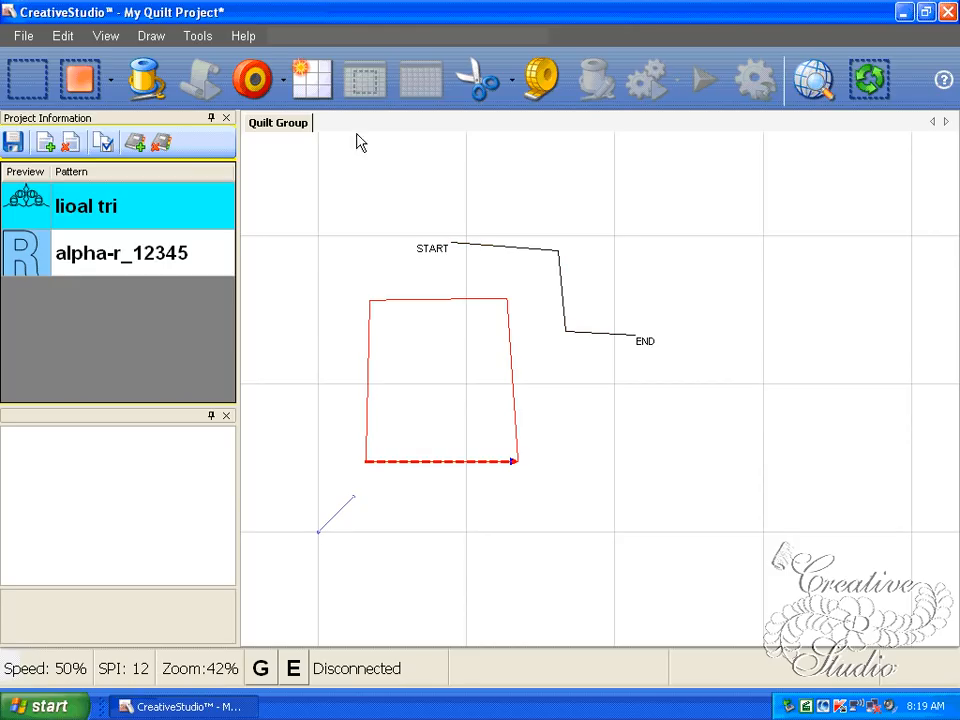
Draw a closed four-sided P2P pattern with lioal tri around one grid square, using grid snapping.
click(283, 81)
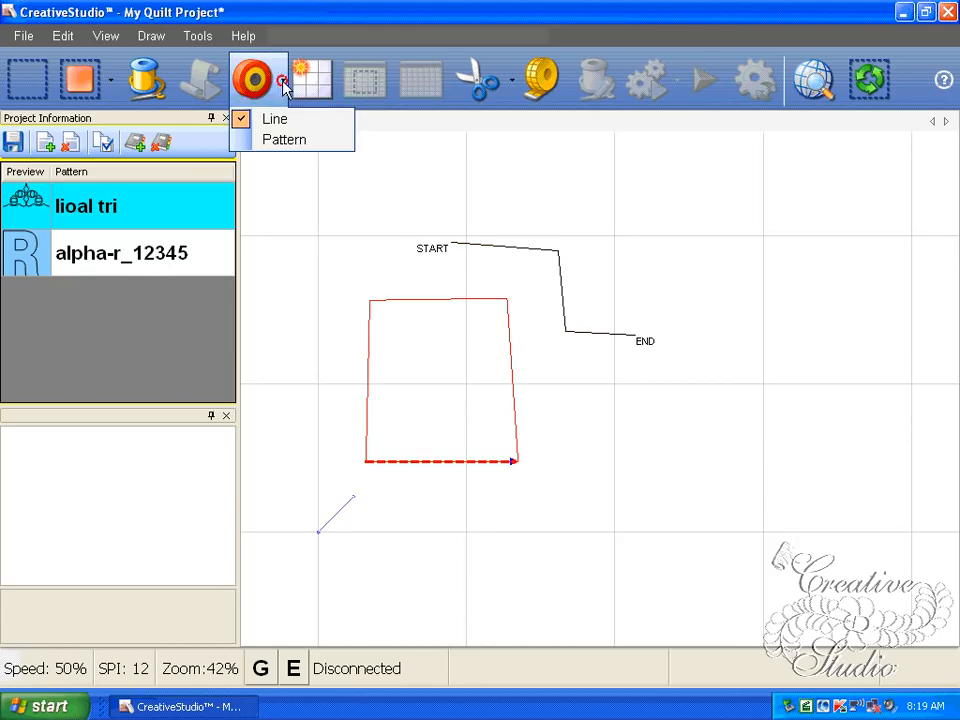
click(282, 141)
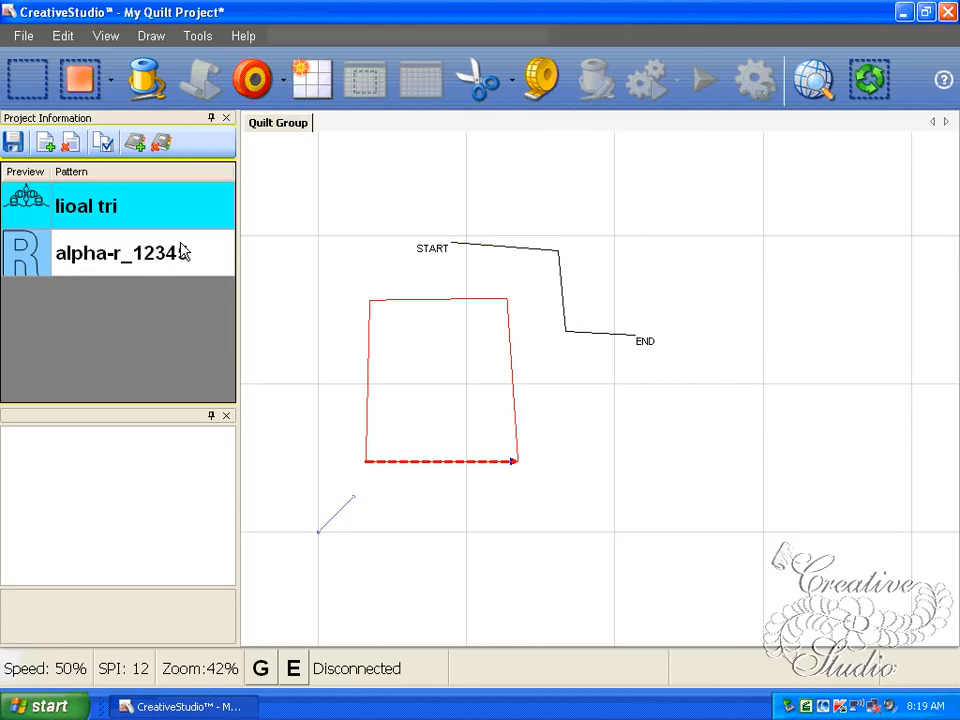
click(163, 218)
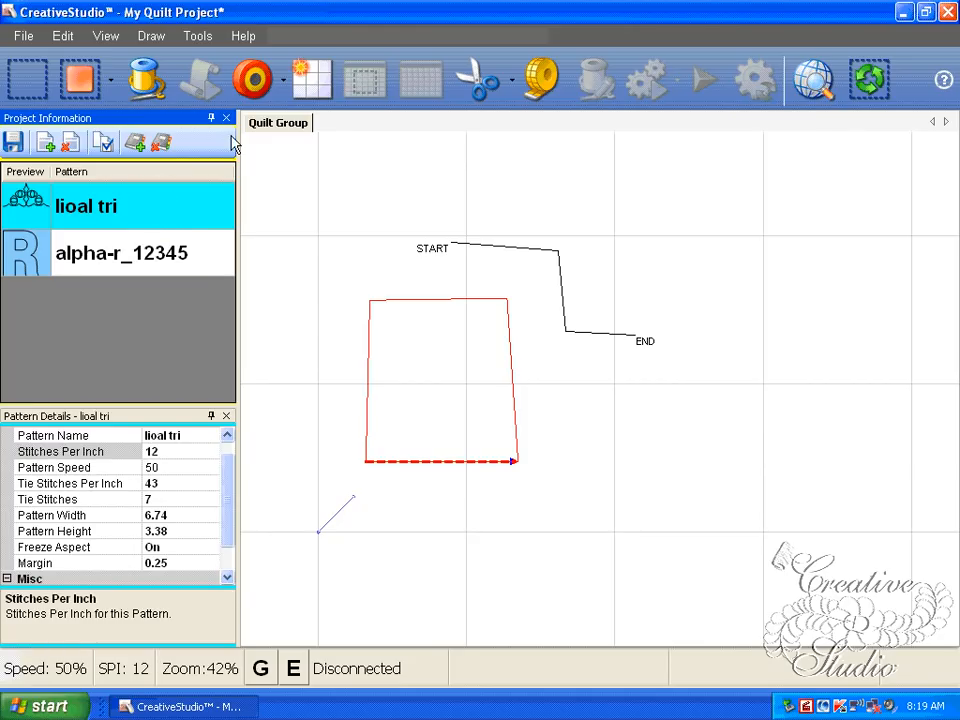
click(254, 88)
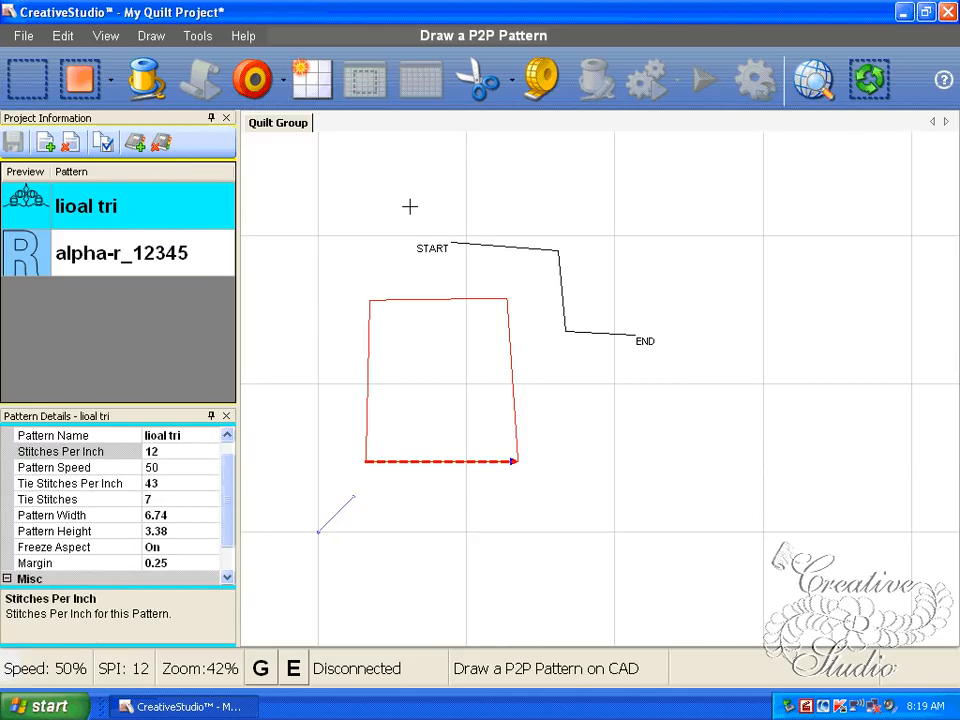
key(g)
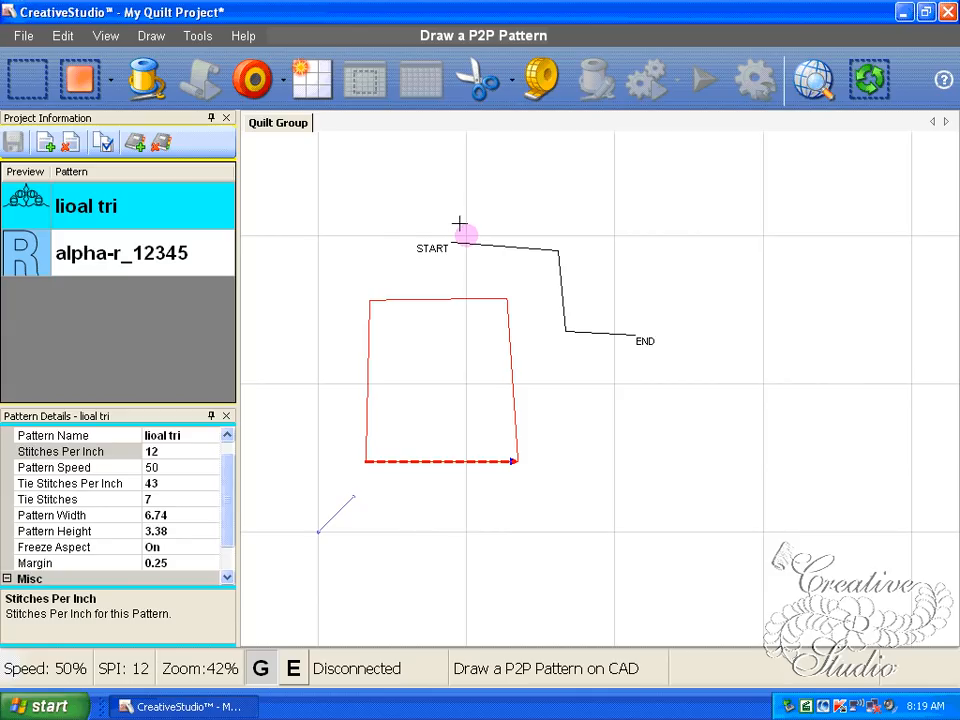
click(761, 229)
click(912, 233)
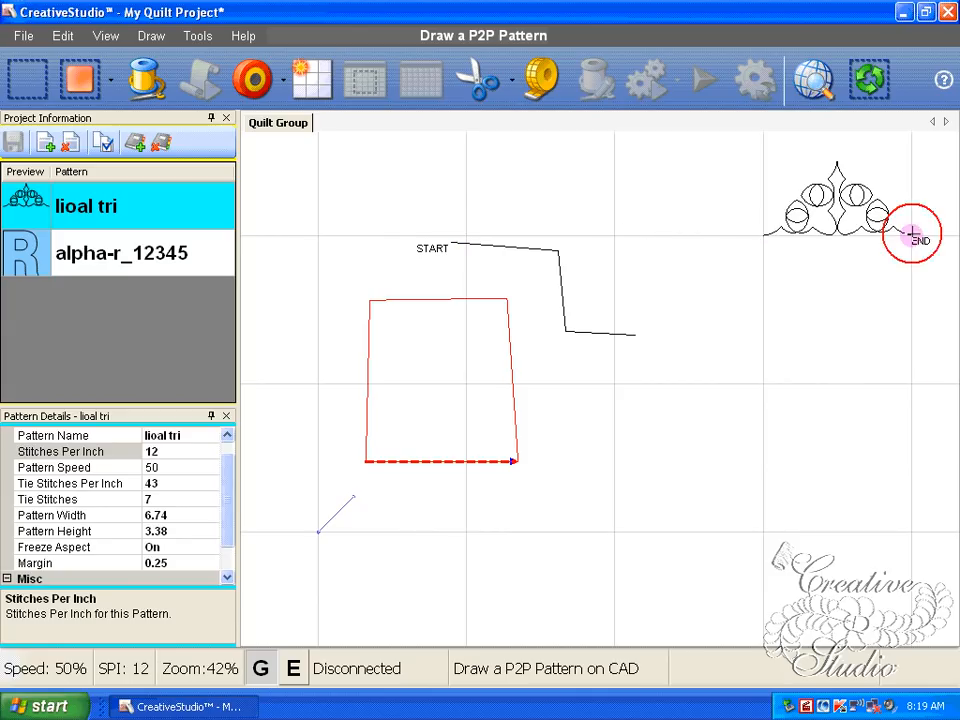
click(920, 387)
click(761, 384)
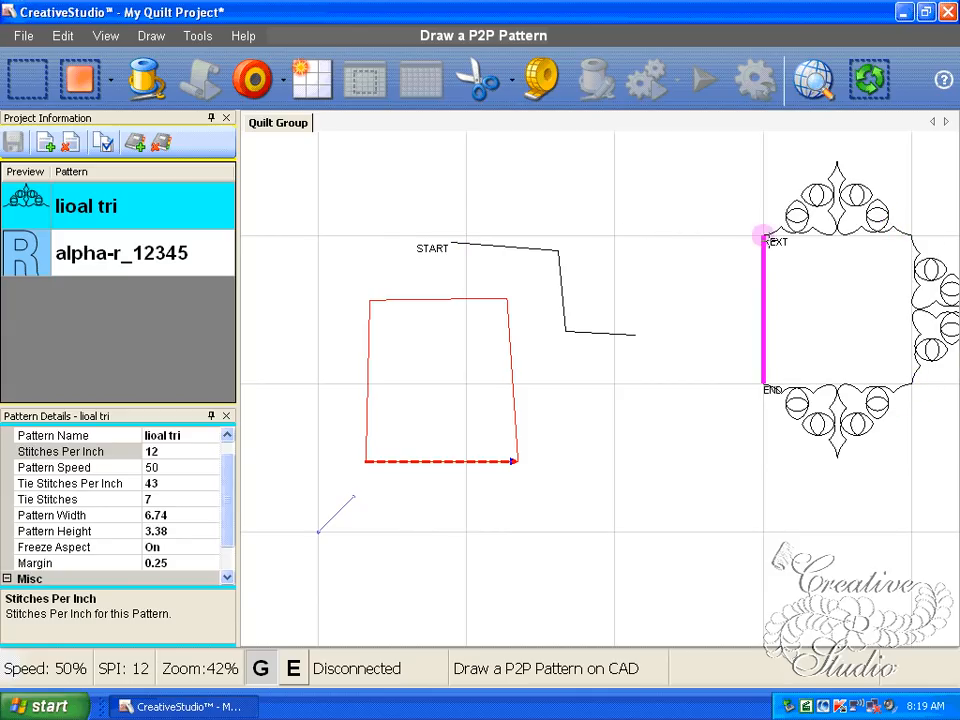
click(764, 237)
click(814, 79)
right_click(772, 216)
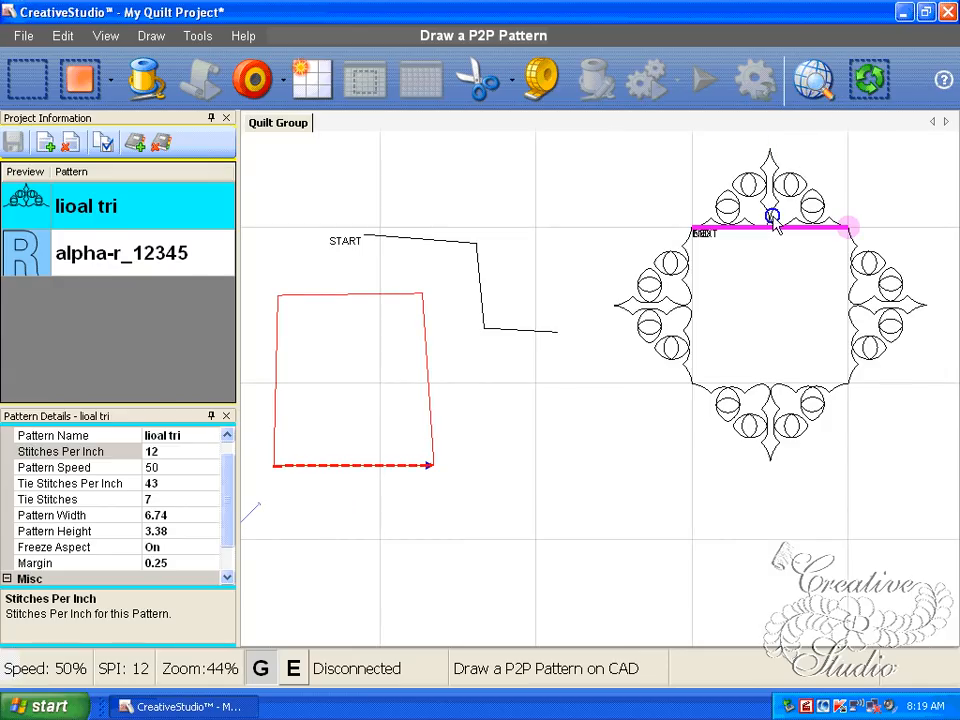
right_click(645, 184)
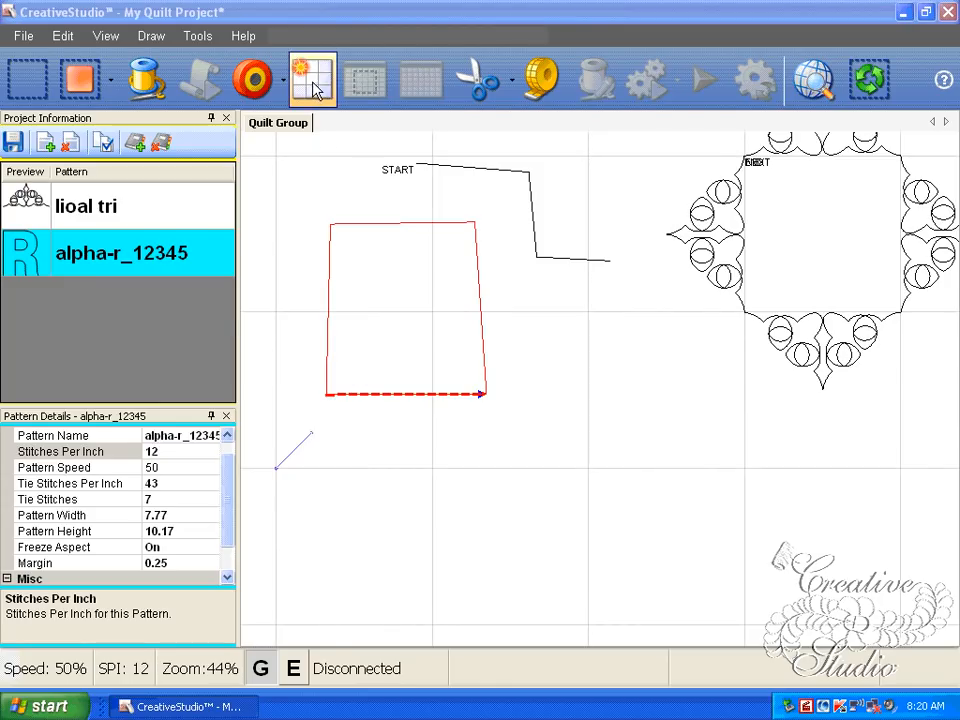
Start Repeat Patterns for alpha-r_12345 and set its reference point to UpperLeftCorner.
click(312, 82)
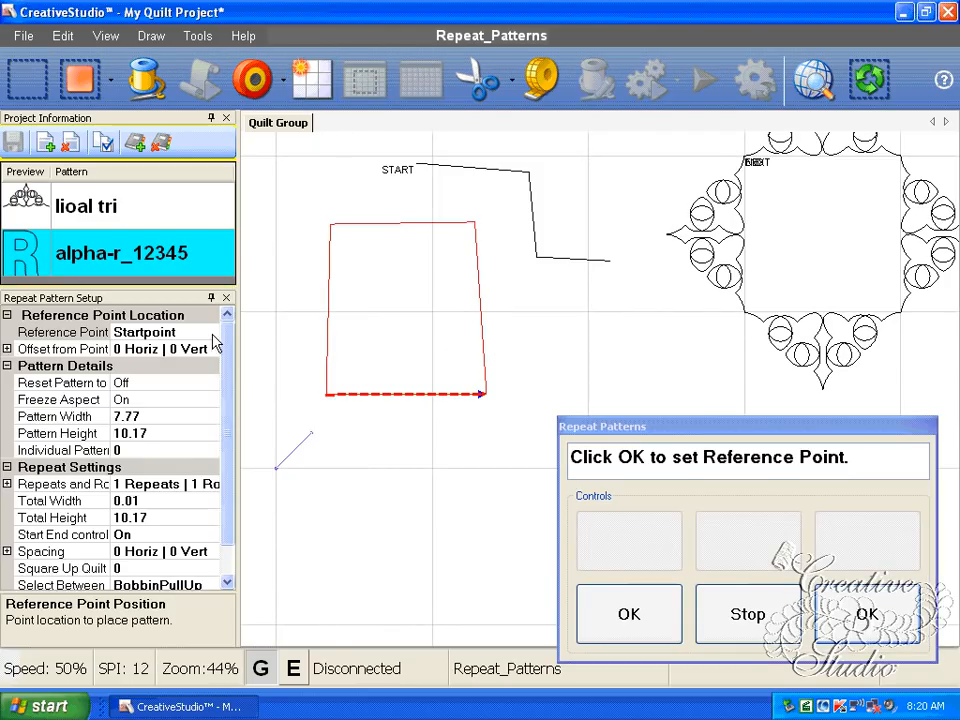
click(210, 332)
click(211, 332)
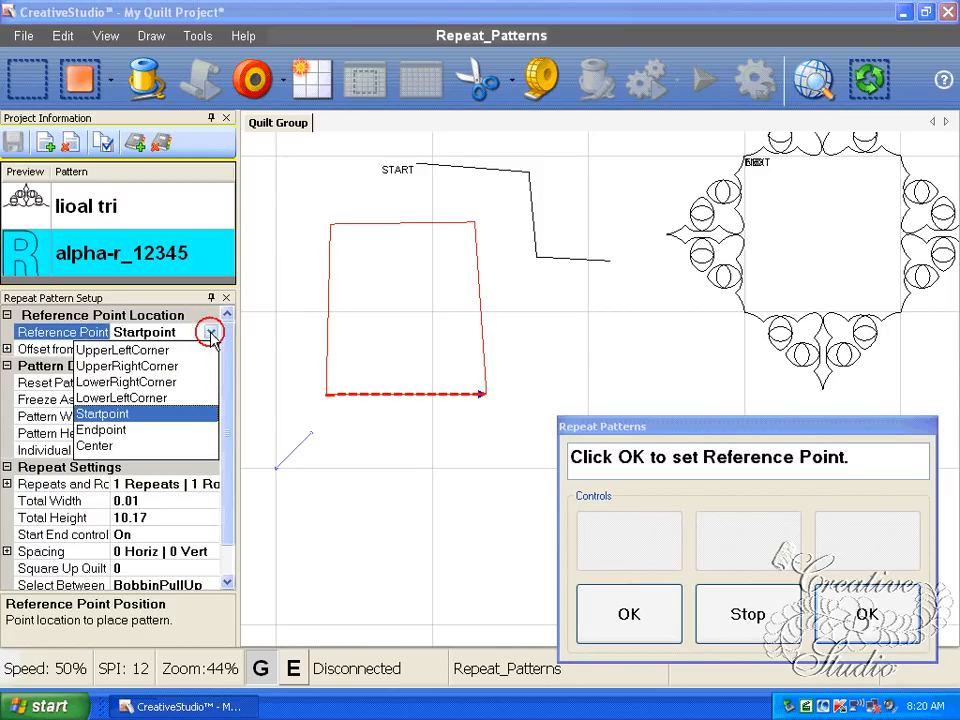
click(147, 350)
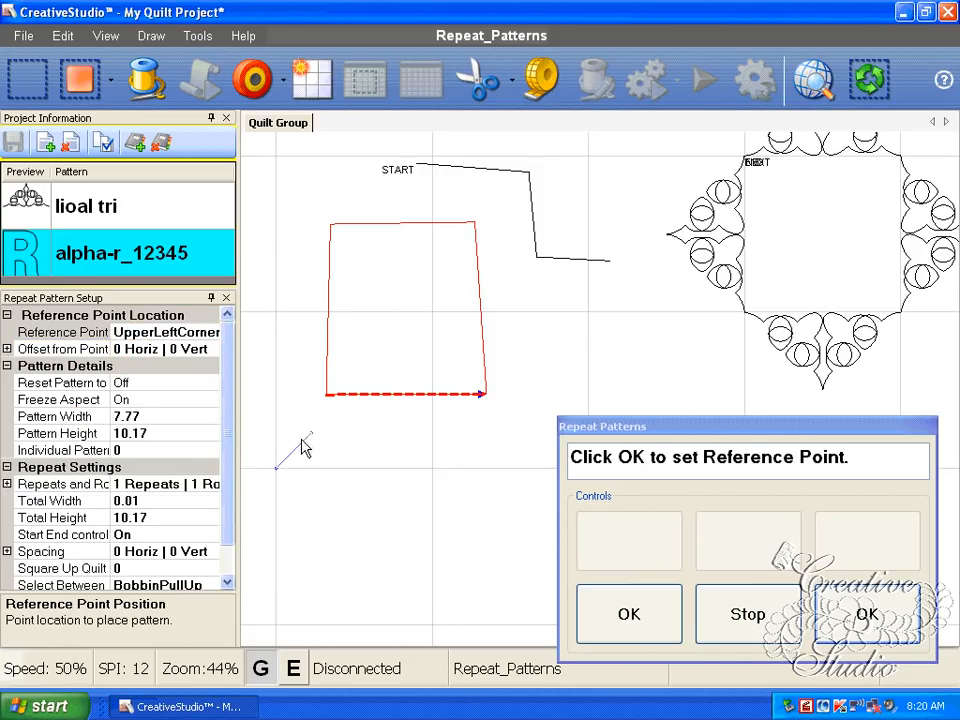
scroll(285, 472, up, 3)
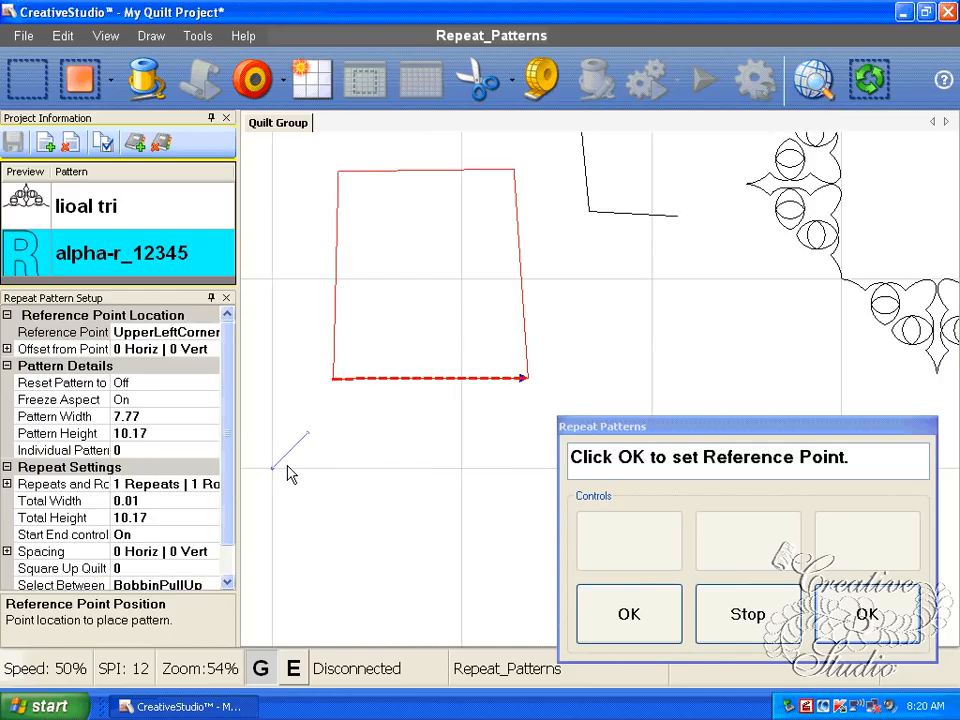
scroll(268, 482, up, 1)
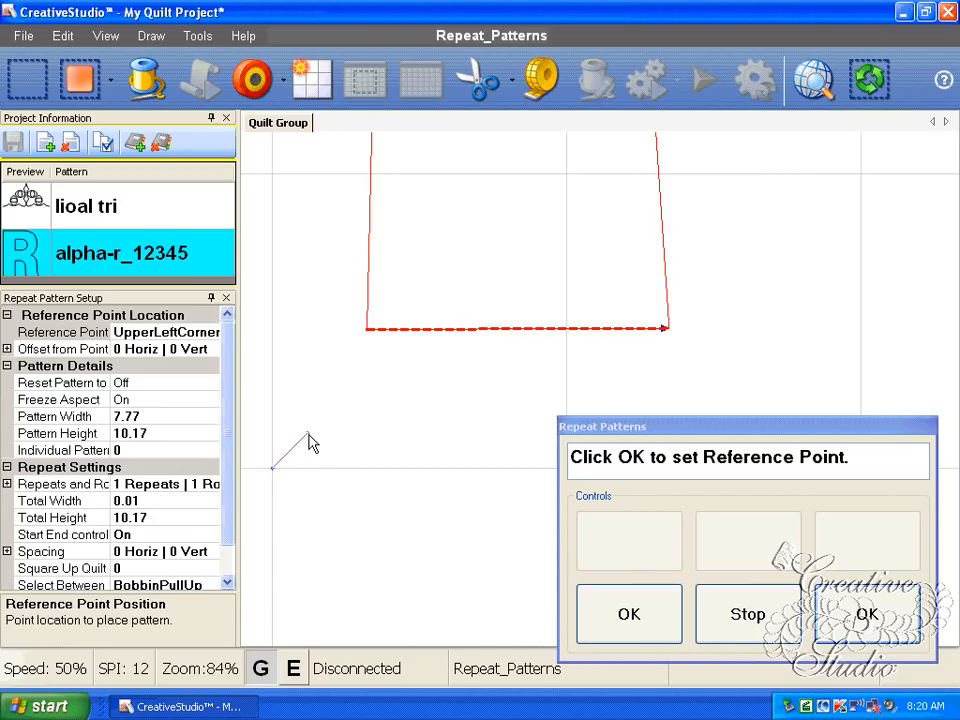
Set the reference point and place alpha-r_12345 by its upper left corner below the red boundary, finishing Repeat Patterns.
scroll(310, 446, down, 3)
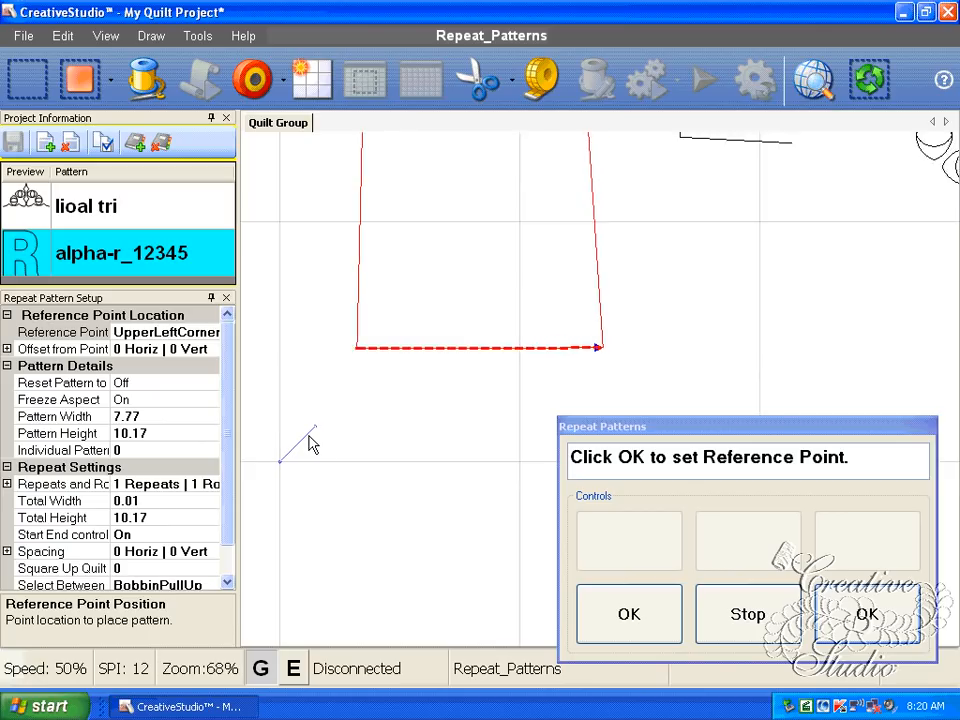
scroll(310, 446, down, 1)
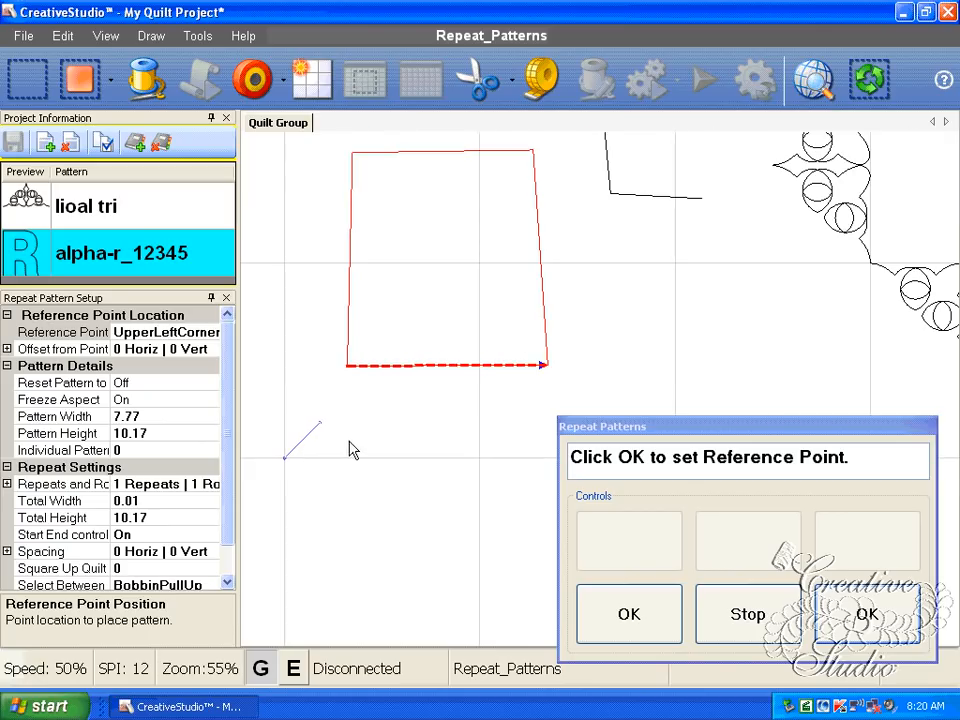
click(606, 604)
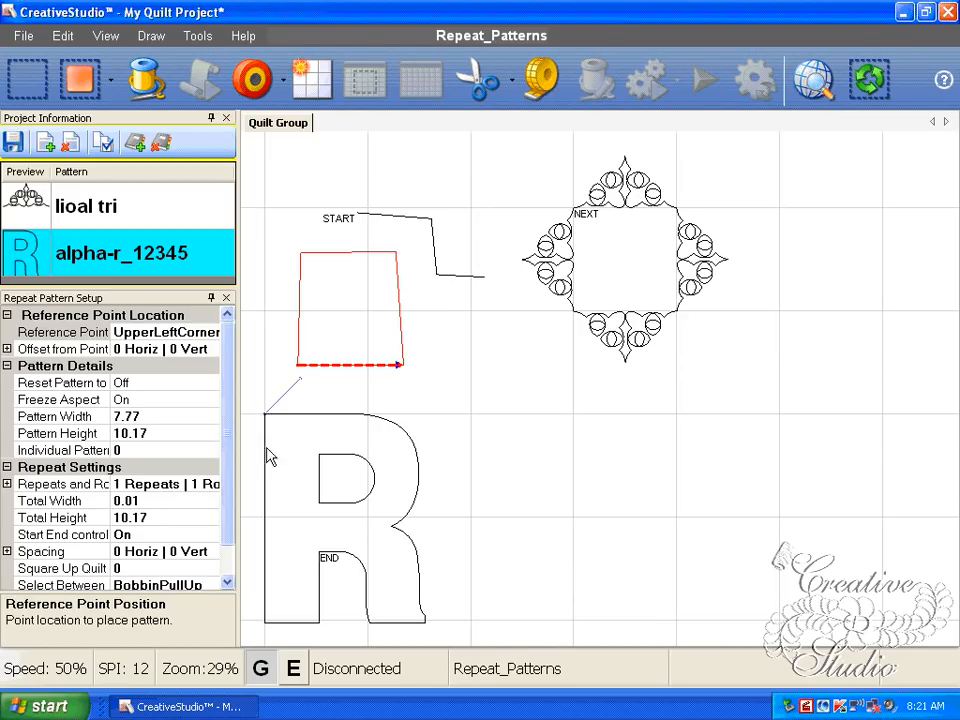
click(265, 447)
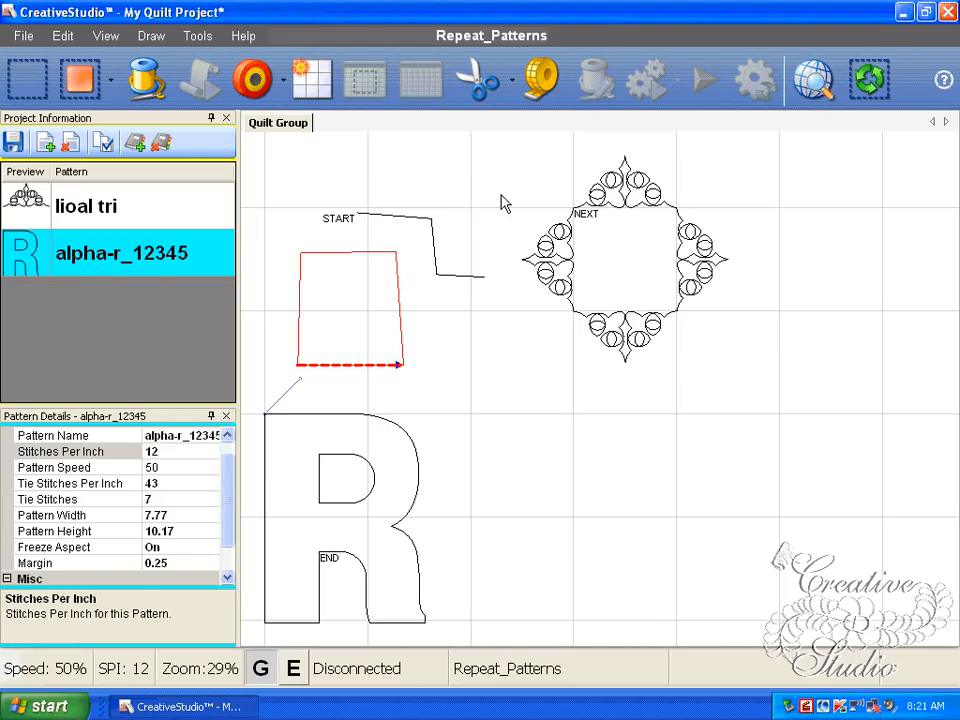
Draw a closed five-sided trim over the upper-left corner of the four-sided lioal tri pattern.
click(151, 36)
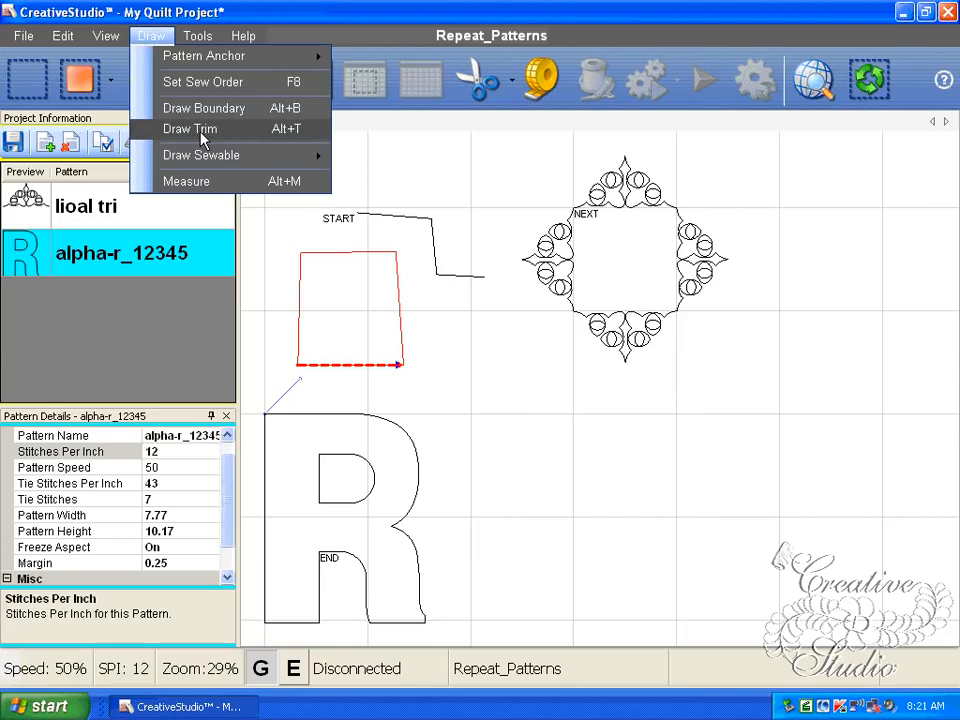
click(287, 138)
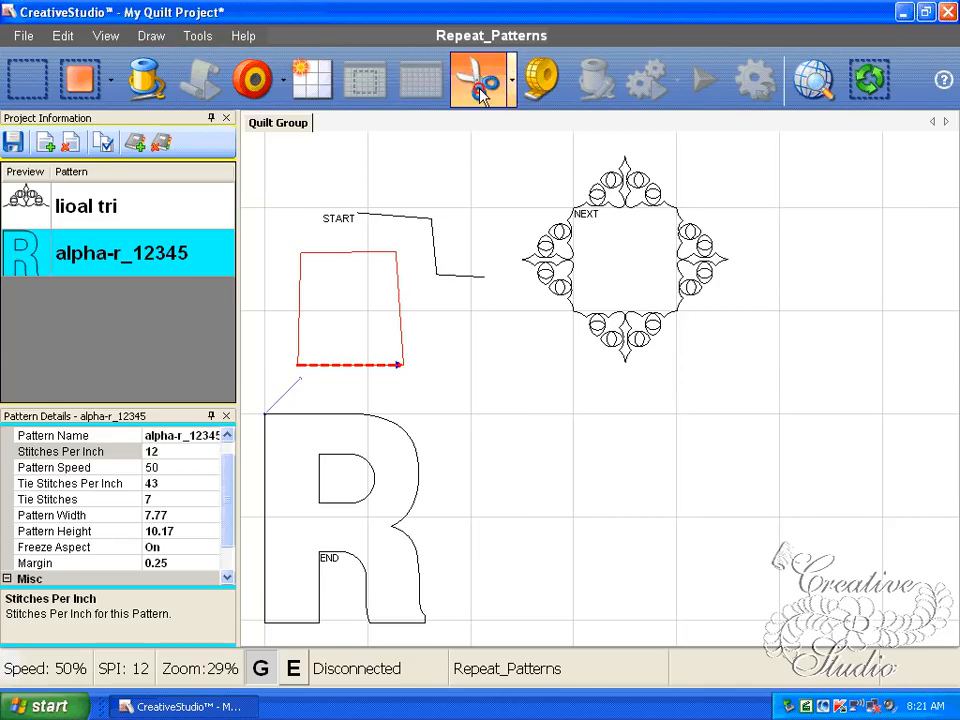
click(557, 176)
click(555, 244)
click(614, 258)
click(621, 196)
click(585, 167)
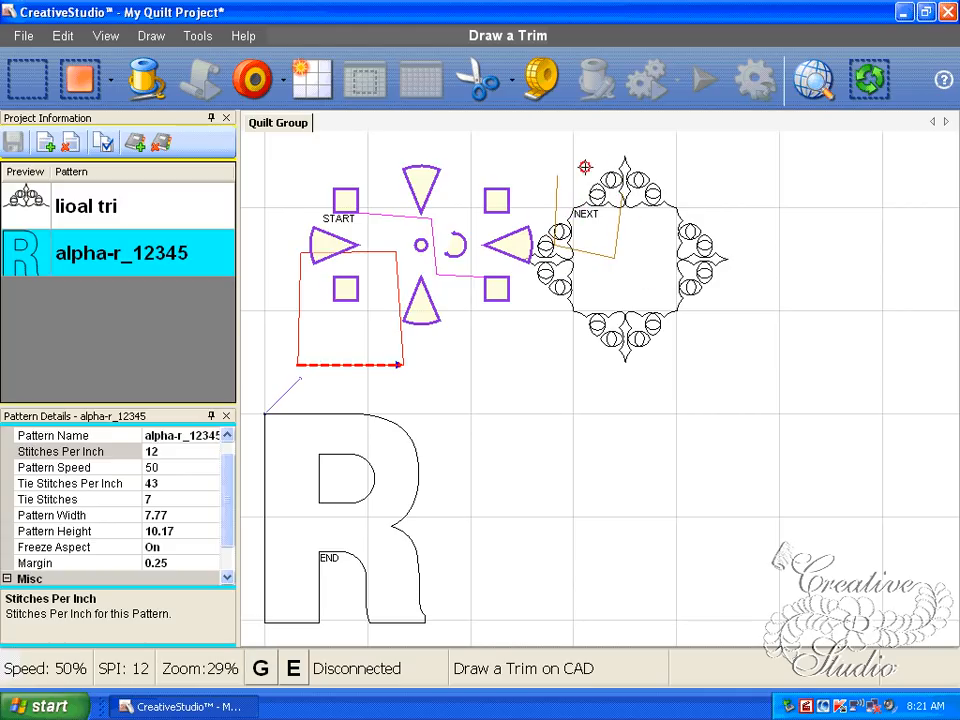
double_click(585, 167)
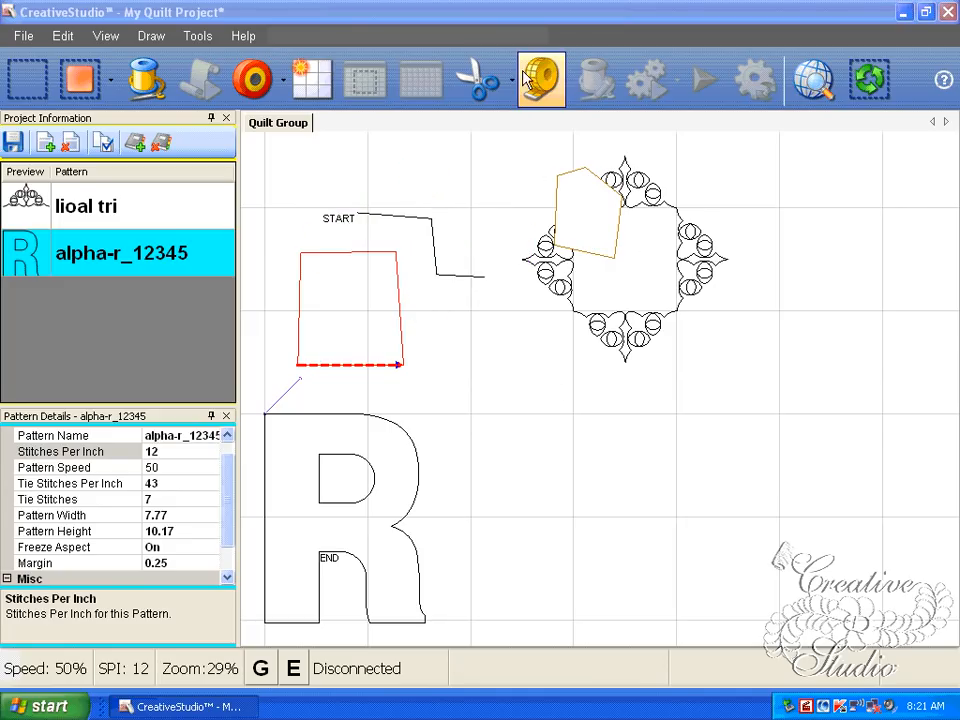
Measure diagonally across the square inside the lioal tri pattern, from its lower-left to its upper-right corner.
click(155, 40)
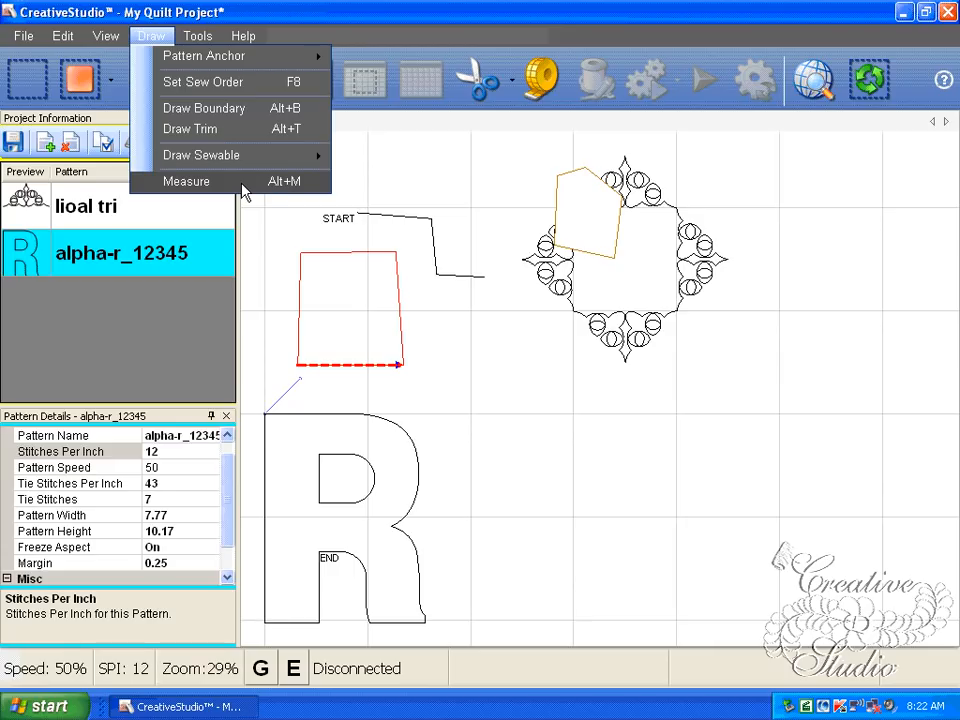
click(540, 84)
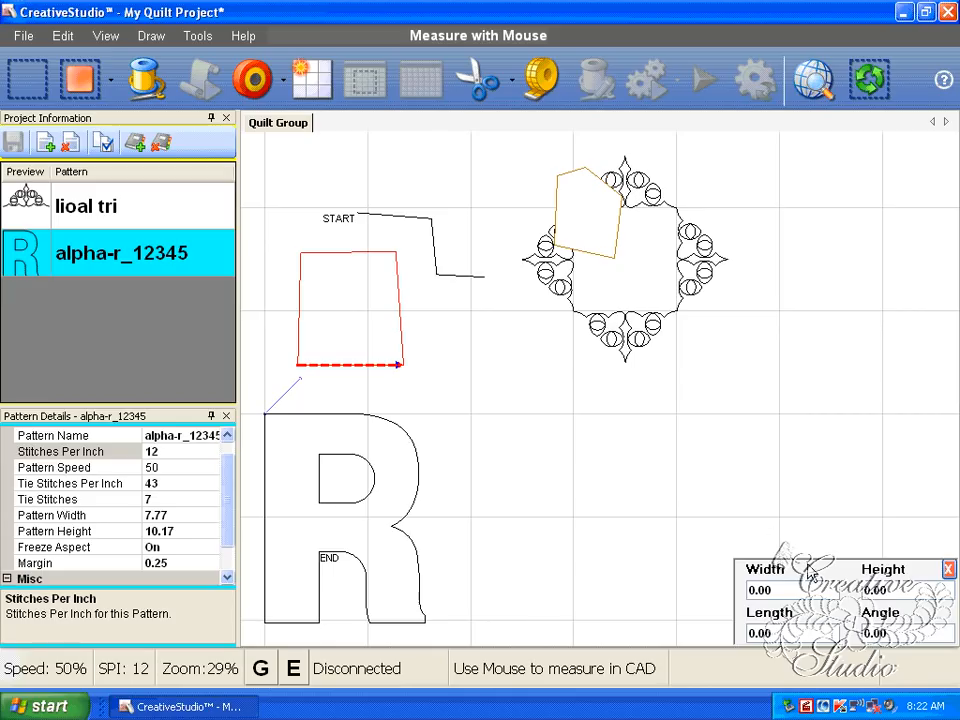
click(572, 311)
drag(572, 311, 673, 206)
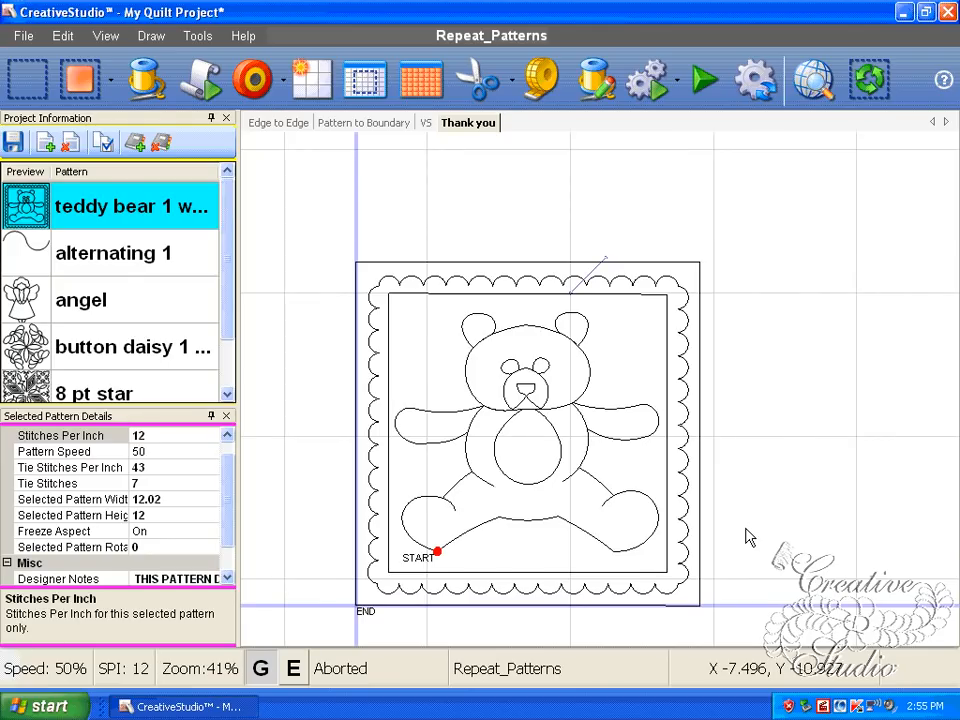
Remove the designer pauses from the teddy bear pattern on the Thank you quilt group.
scroll(706, 479, up, 1)
drag(708, 480, 710, 429)
scroll(400, 515, up, 2)
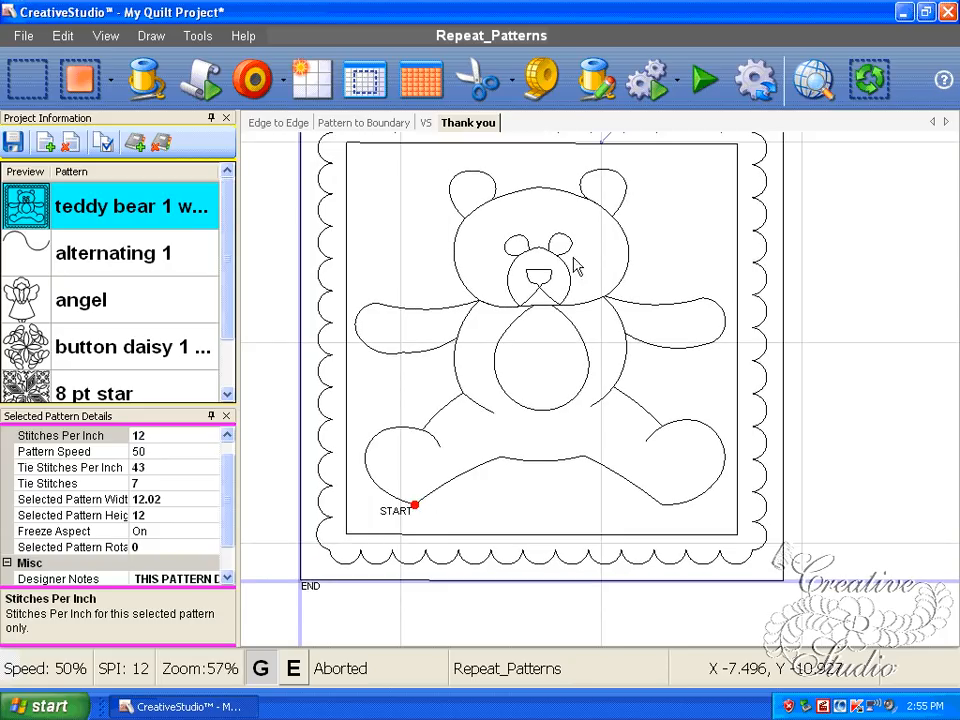
scroll(515, 452, down, 1)
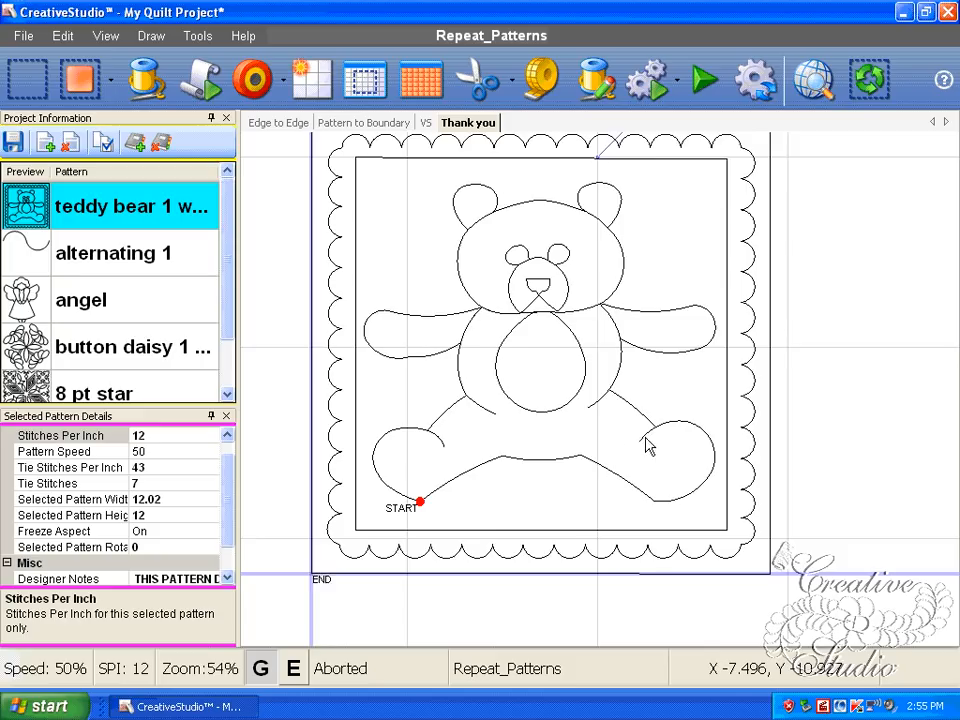
scroll(647, 444, down, 1)
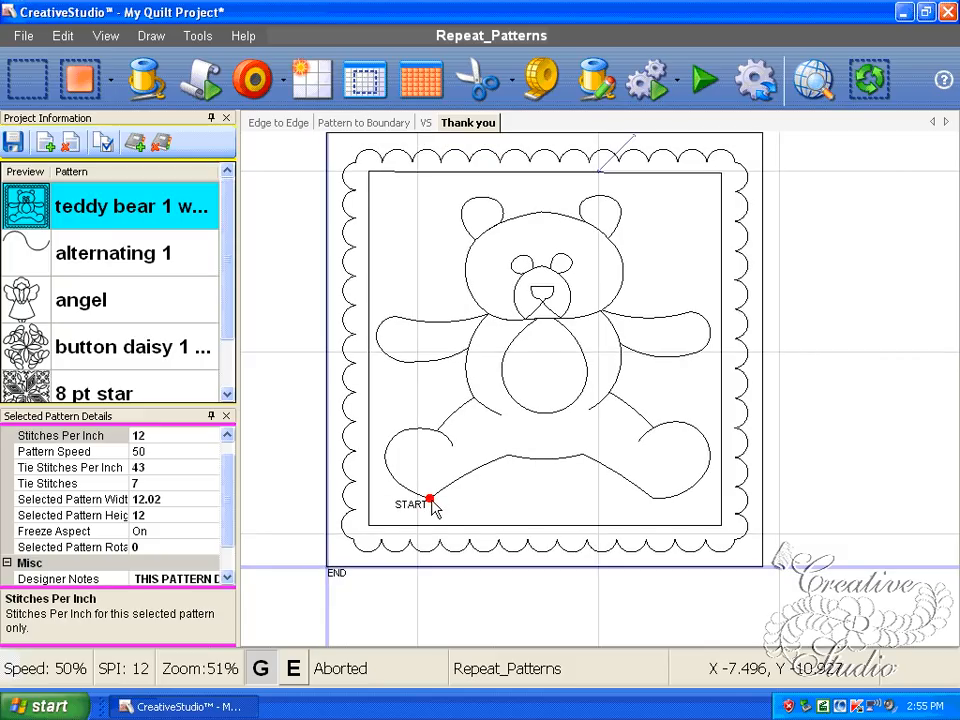
right_click(589, 452)
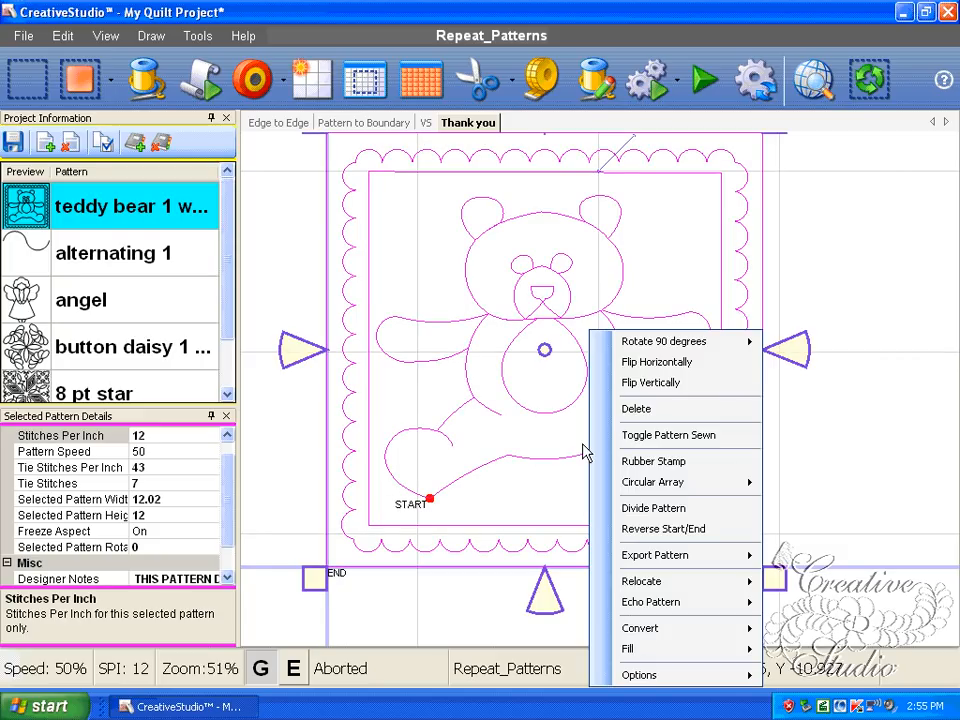
mouse_move(686, 682)
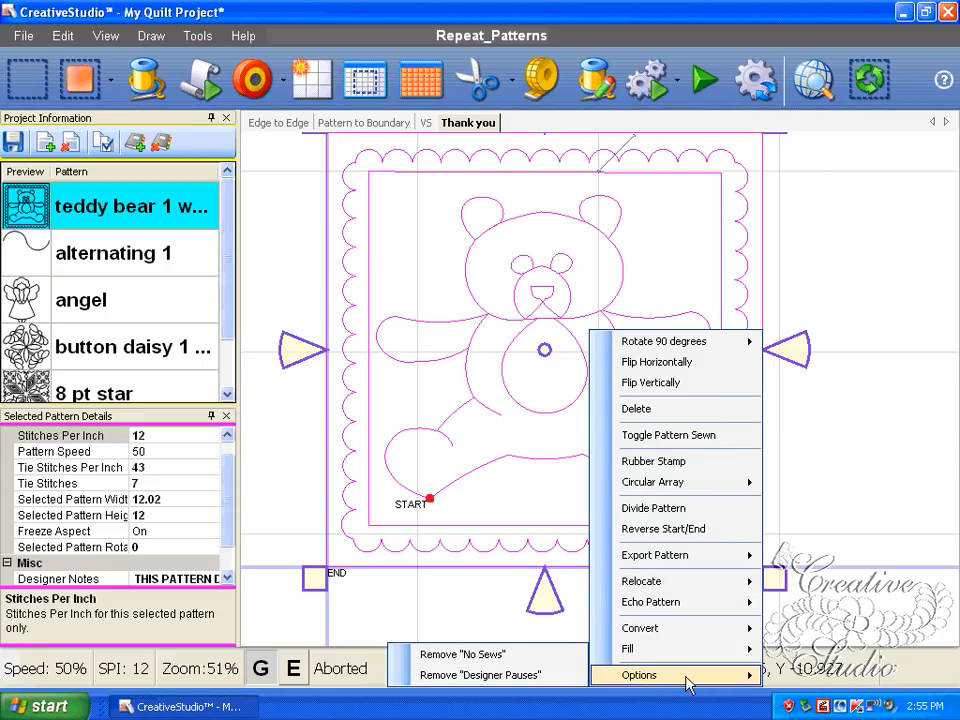
click(536, 677)
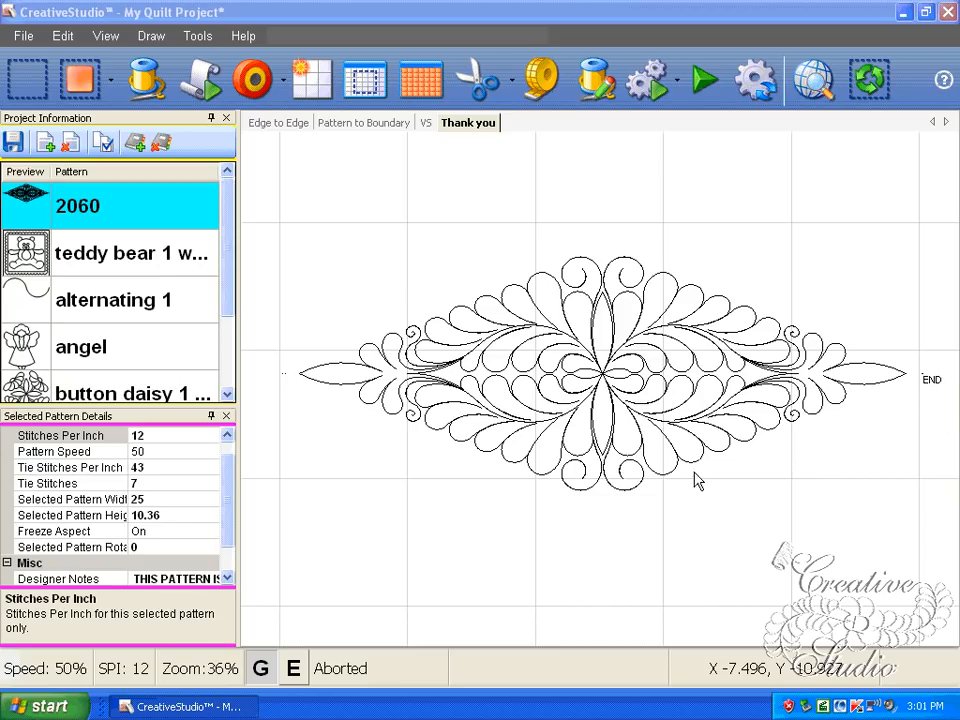
Remove the designer pauses and the no-sews from feather pattern 2060.
right_click(727, 470)
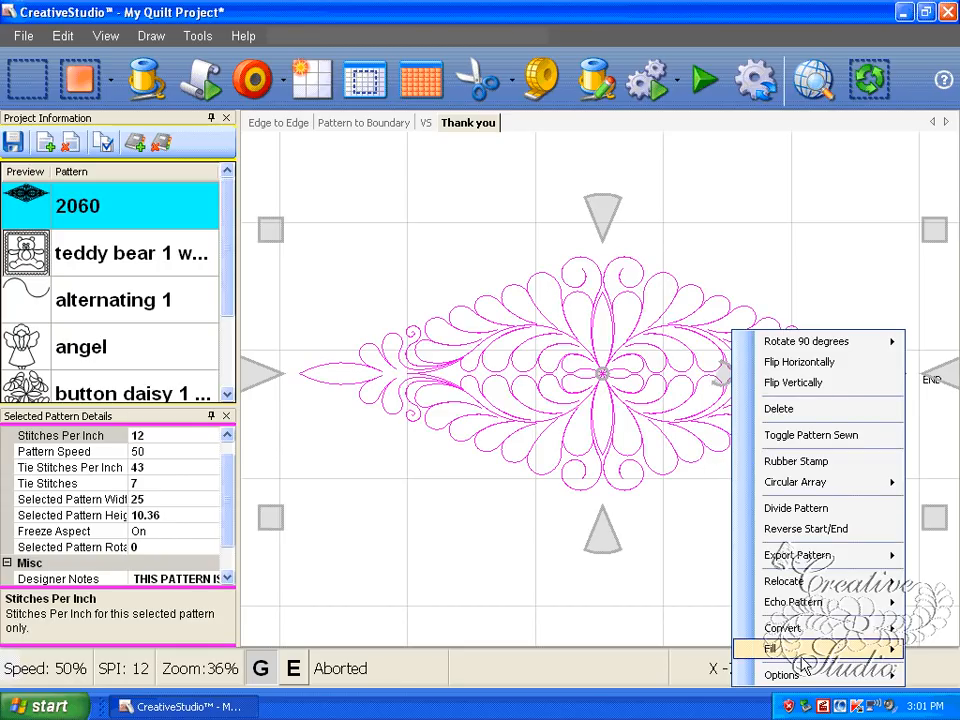
mouse_move(762, 675)
click(692, 677)
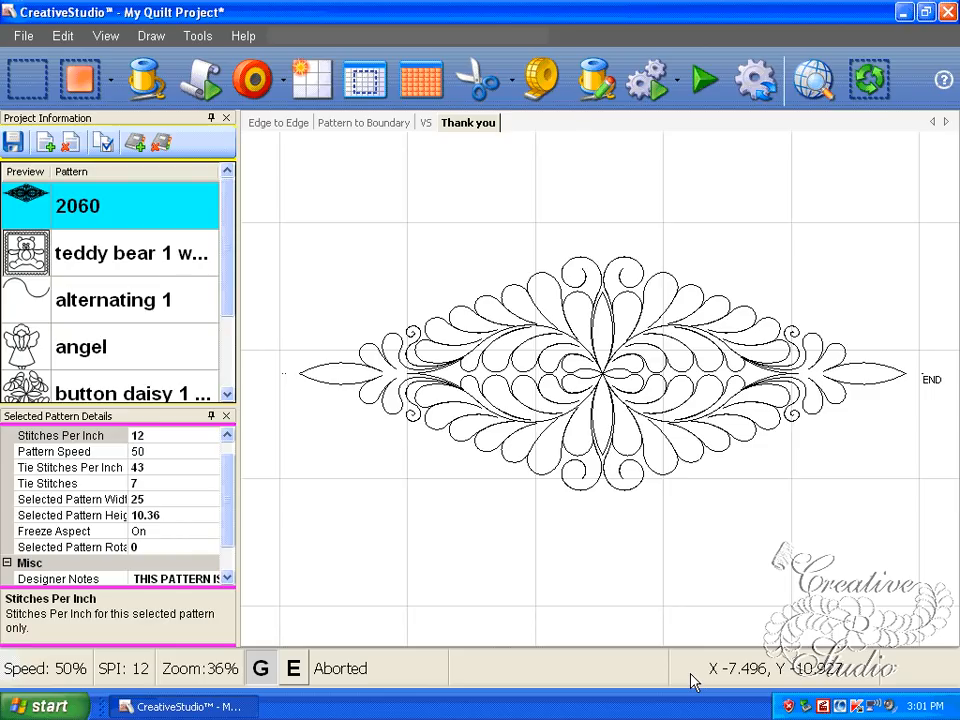
right_click(580, 332)
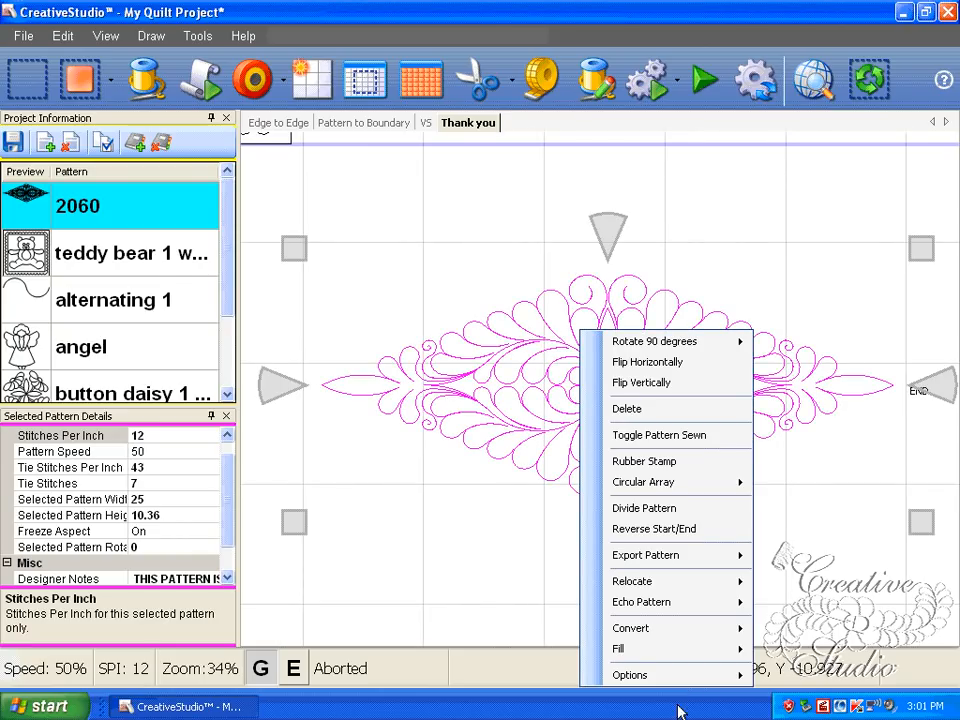
mouse_move(677, 677)
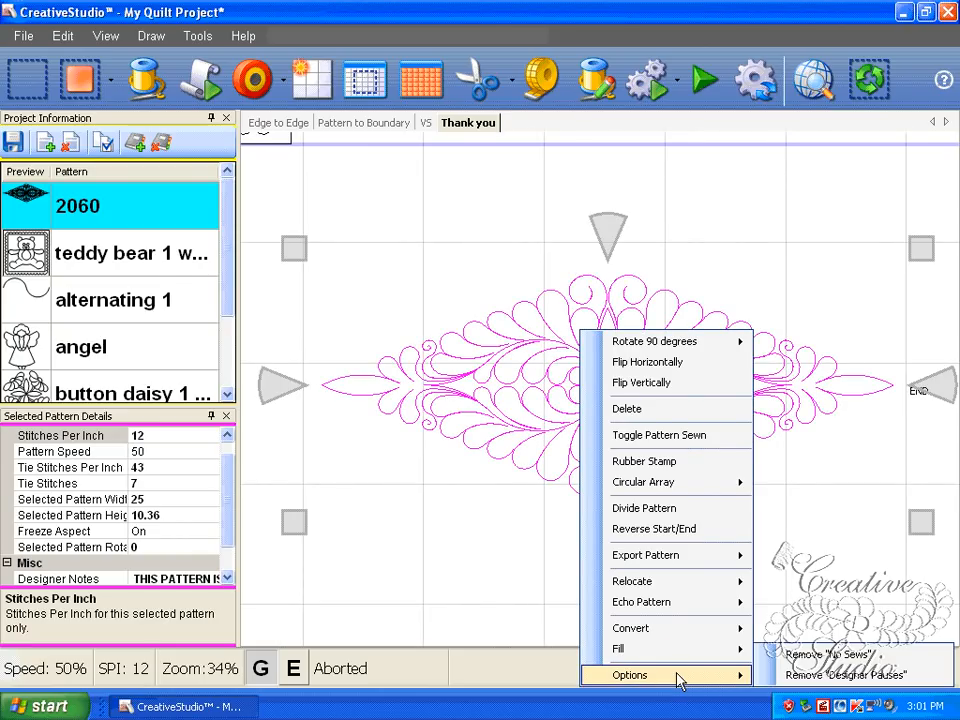
click(797, 677)
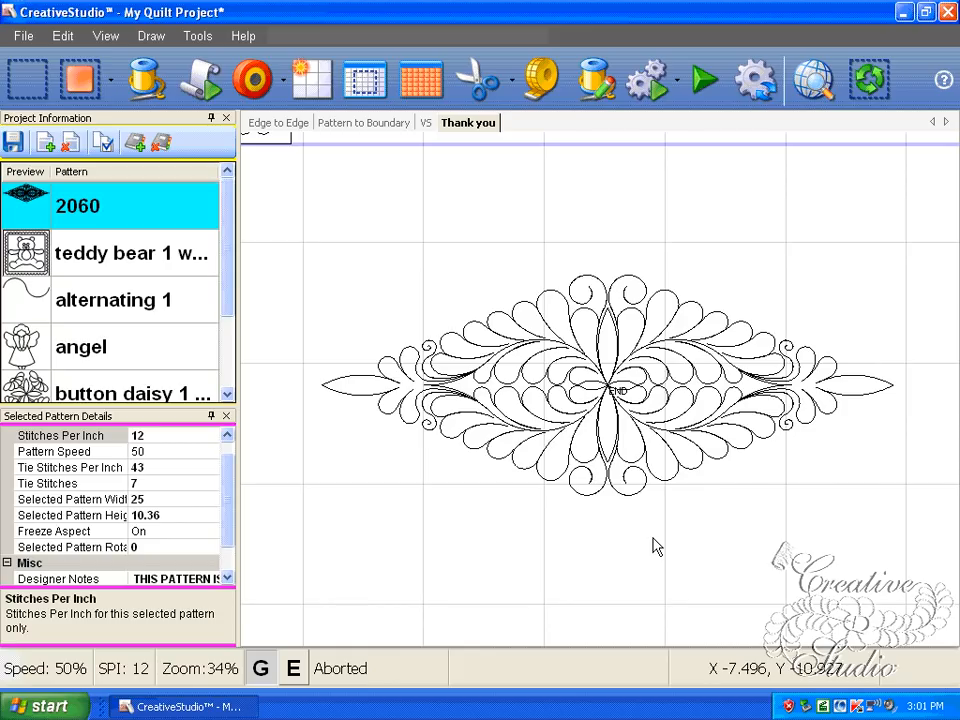
Check the sewing order at the centre of feather pattern 2060, leaving the order as it is.
scroll(655, 547, up, 1)
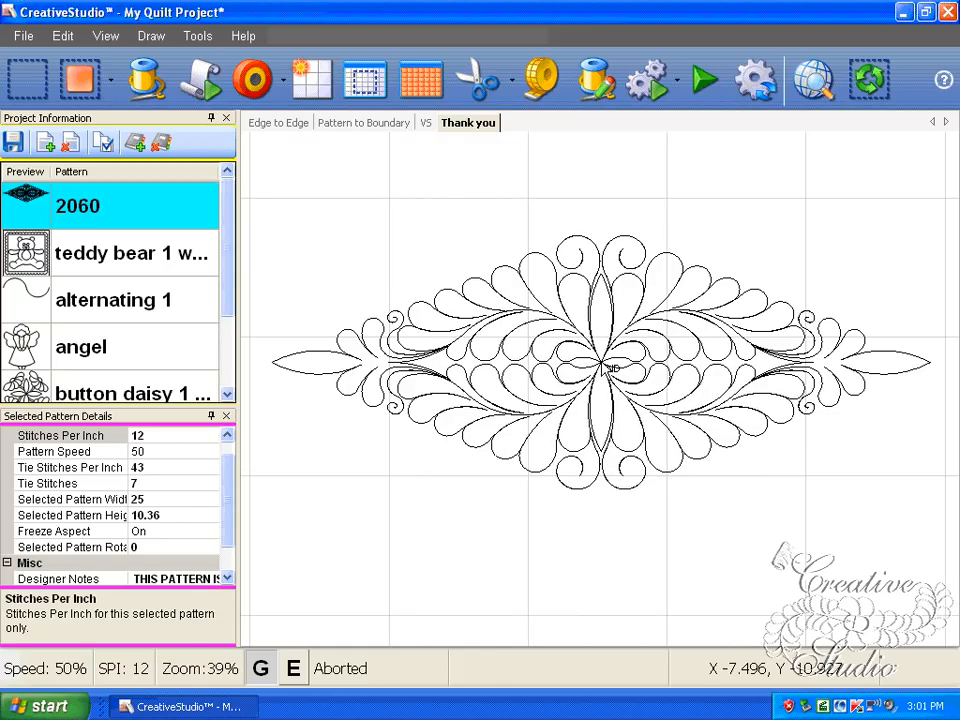
key(s)
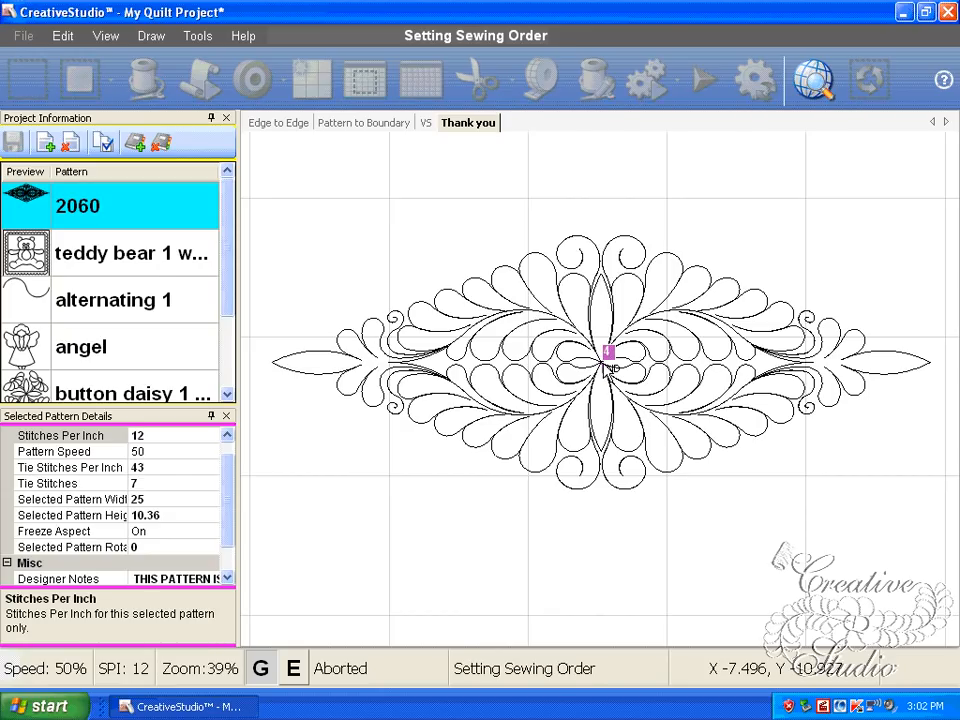
key(Escape)
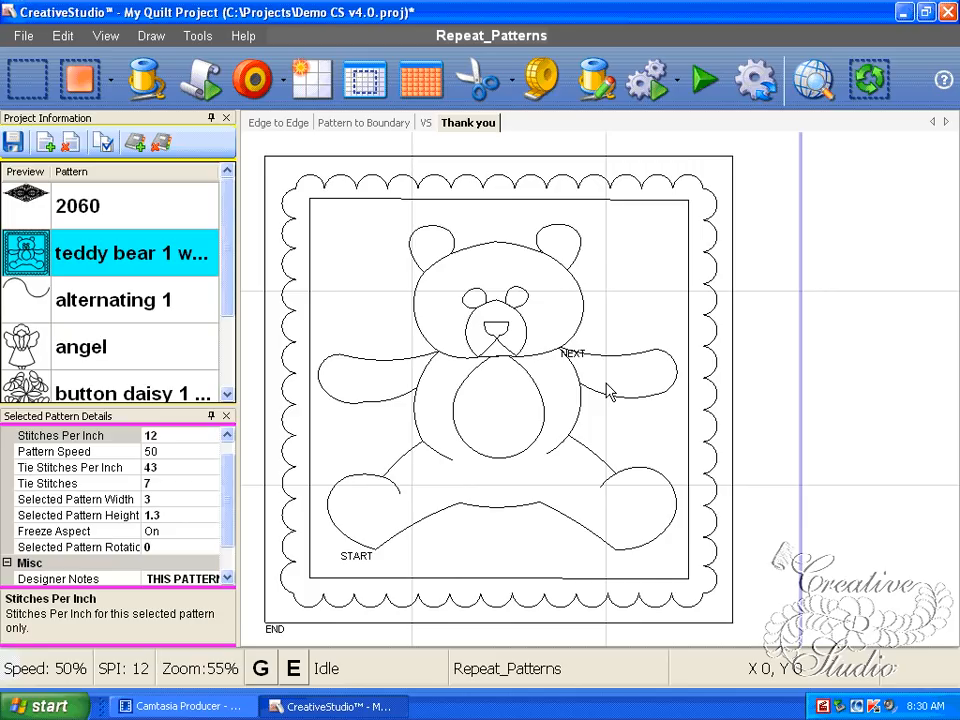
Select the teddy bear's right-hand arm and rotate it upward into a waving pose.
click(609, 391)
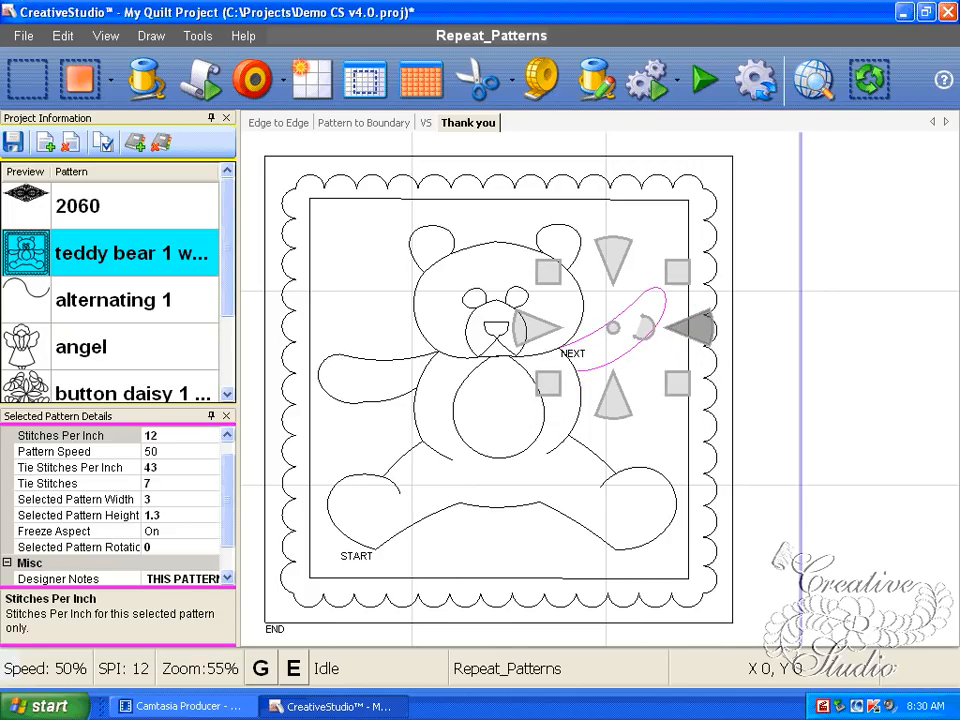